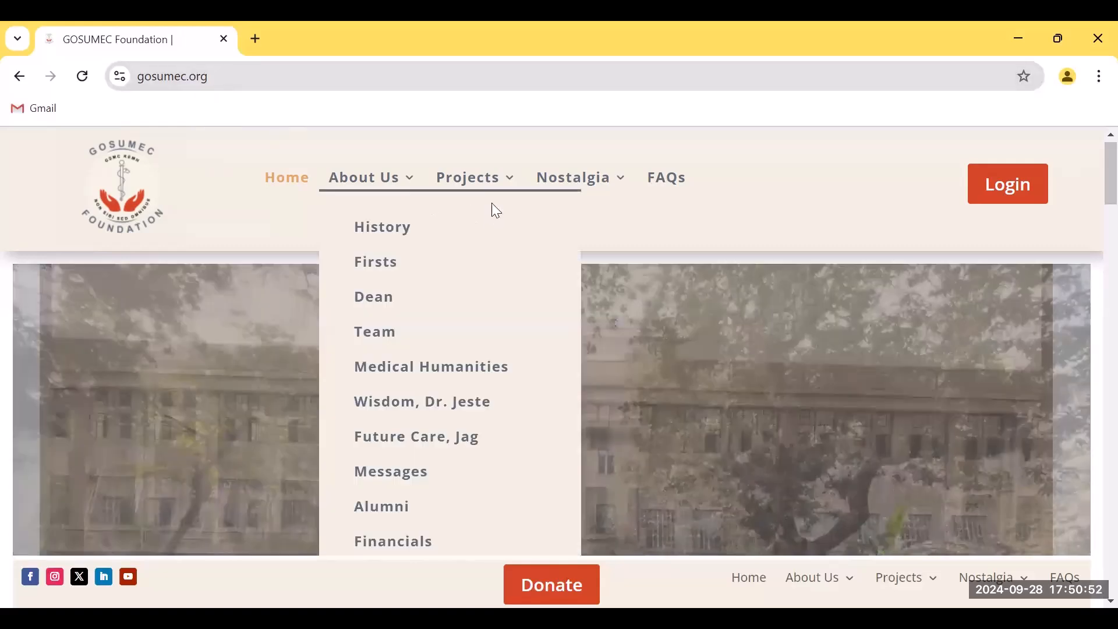
Go to Projects > Application on the GOSUMEC Foundation site and launch Apply Now
mouse_move(481, 183)
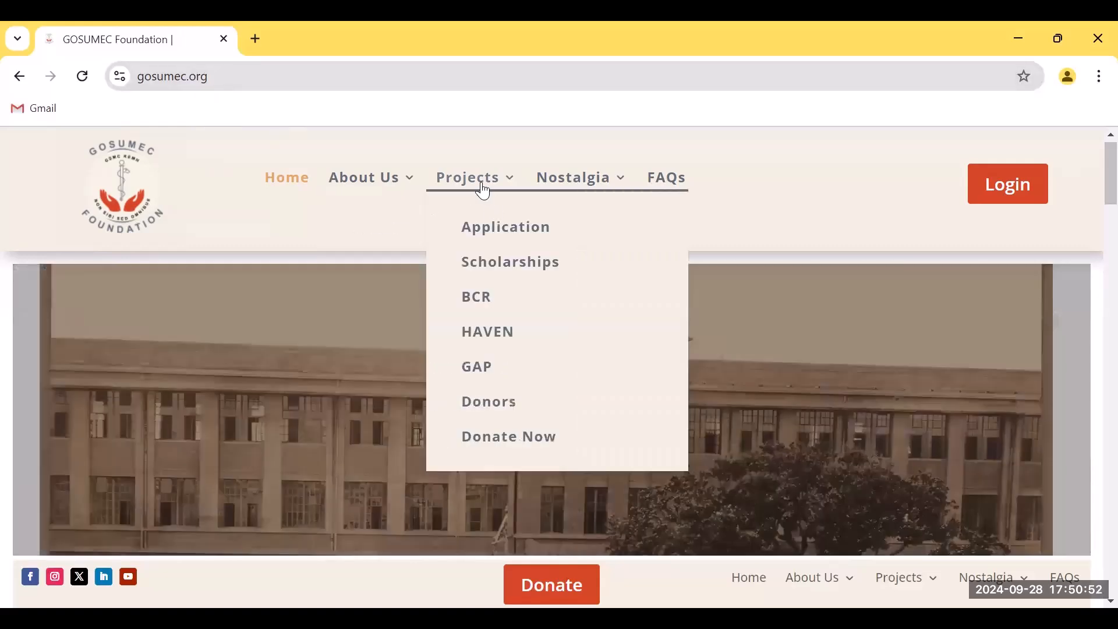
left_click(498, 238)
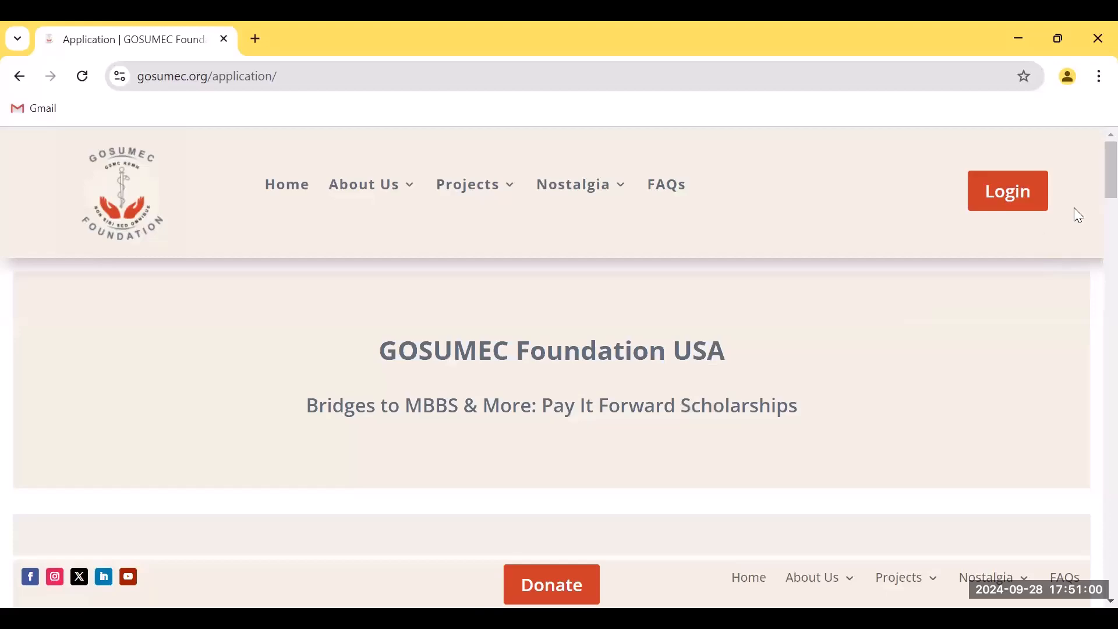
scroll(1094, 194, "down", 7)
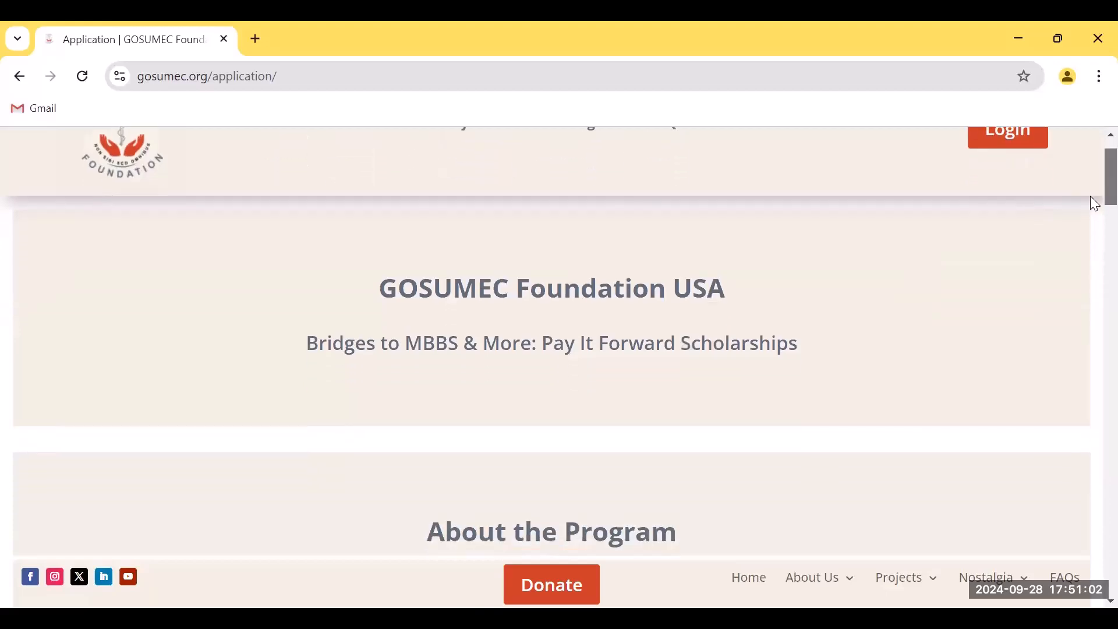
scroll(1094, 249, "down", 15)
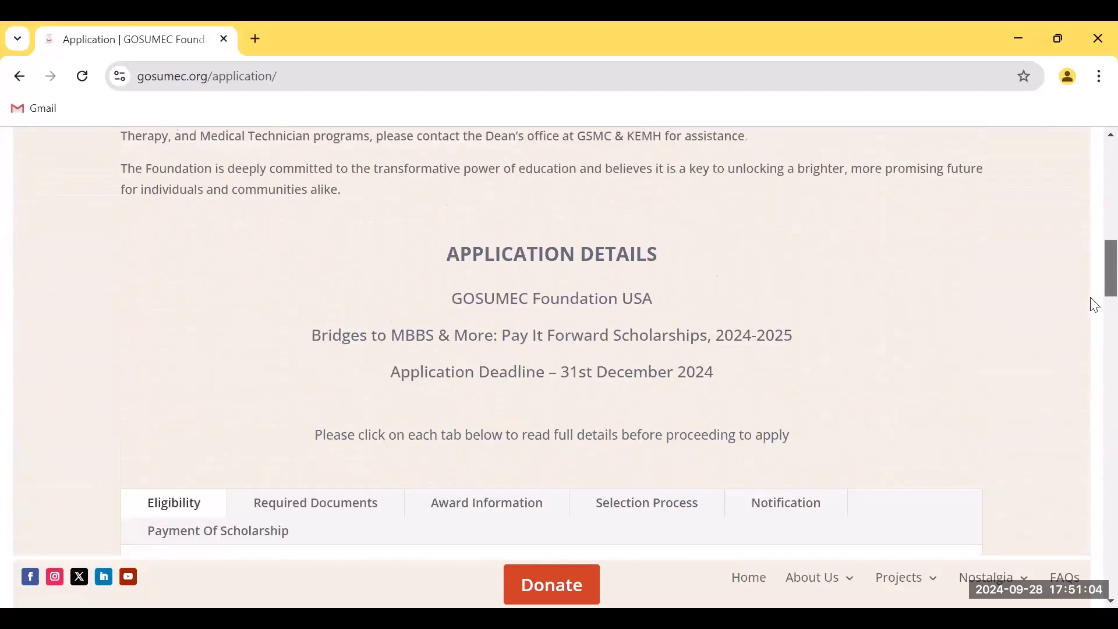
scroll(1095, 372, "down", 15)
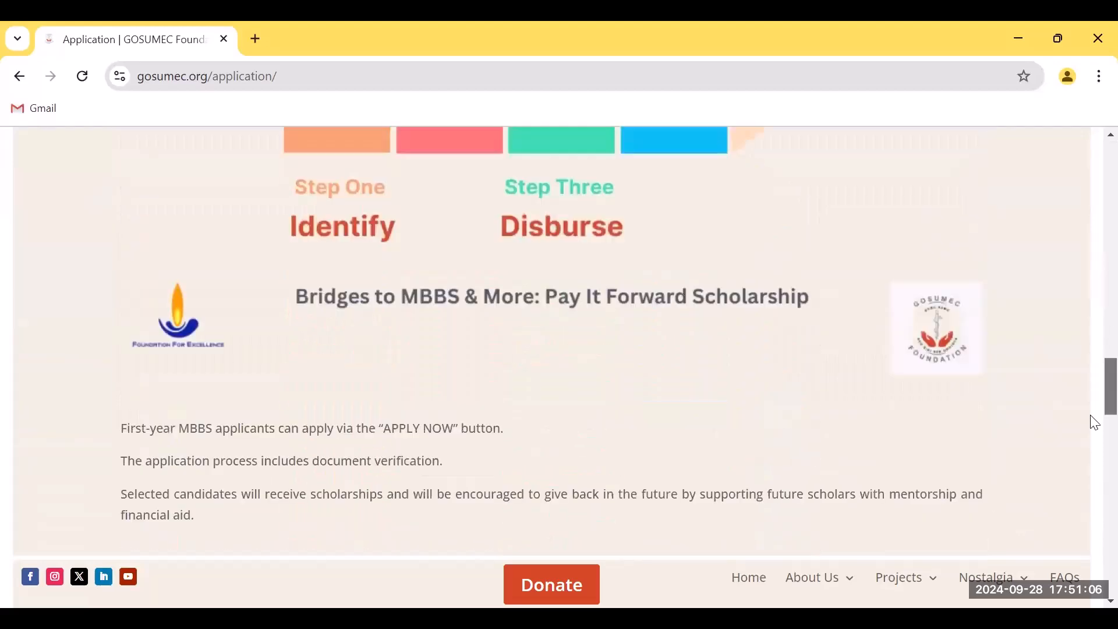
scroll(1088, 499, "down", 8)
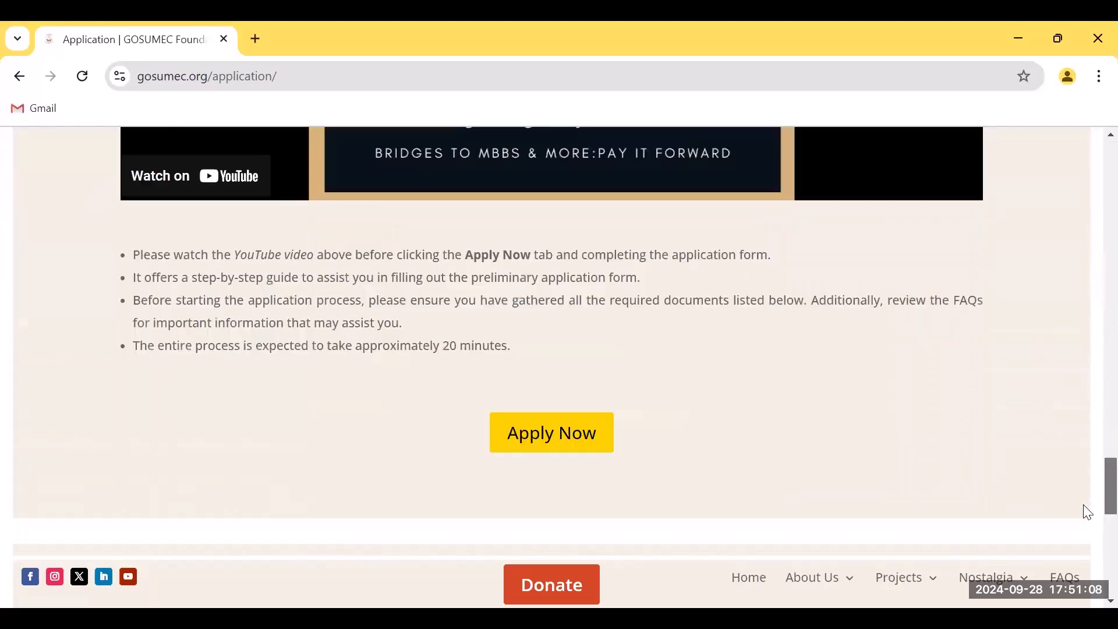
left_click(570, 431)
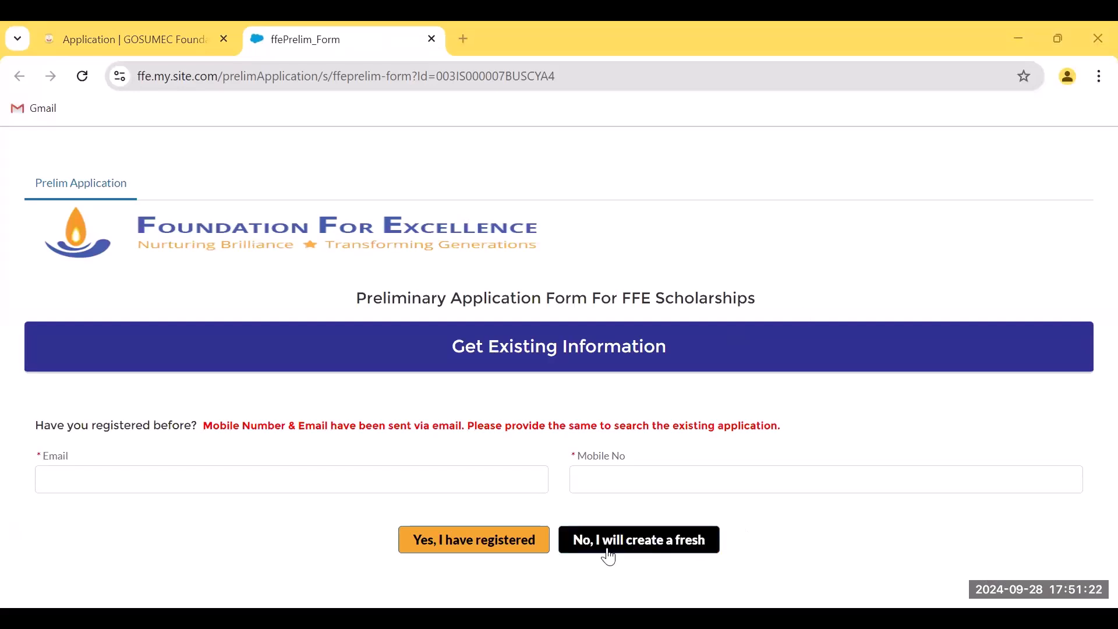
Choose 'No, I will create a fresh' application and look over the blank form's sections
left_click(650, 555)
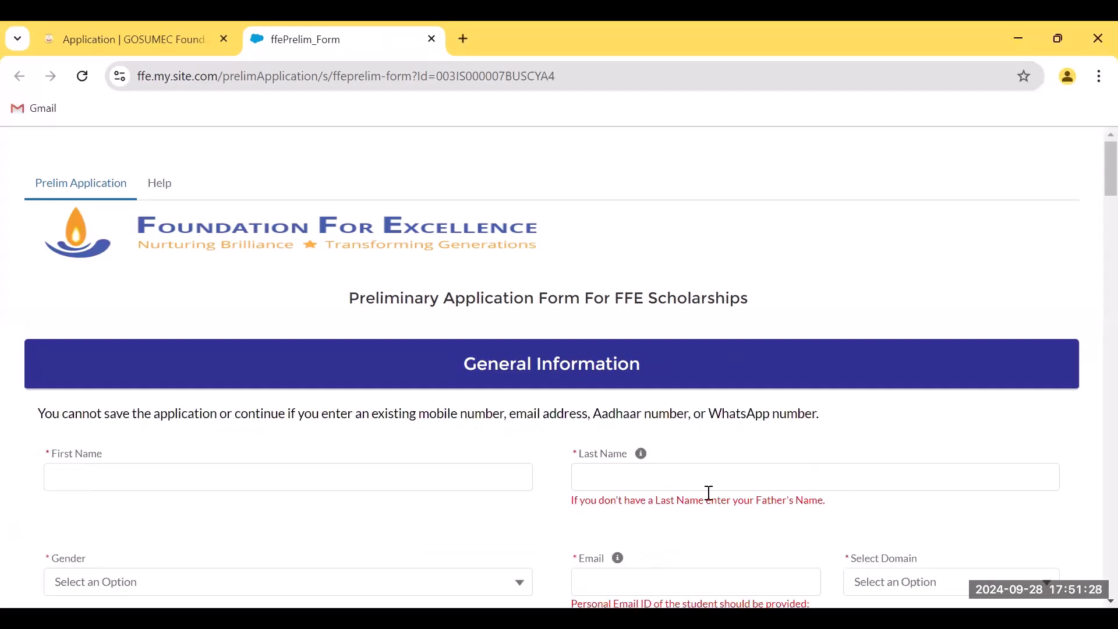
scroll(1094, 198, "down", 1)
left_click_drag(1091, 191, 1094, 334)
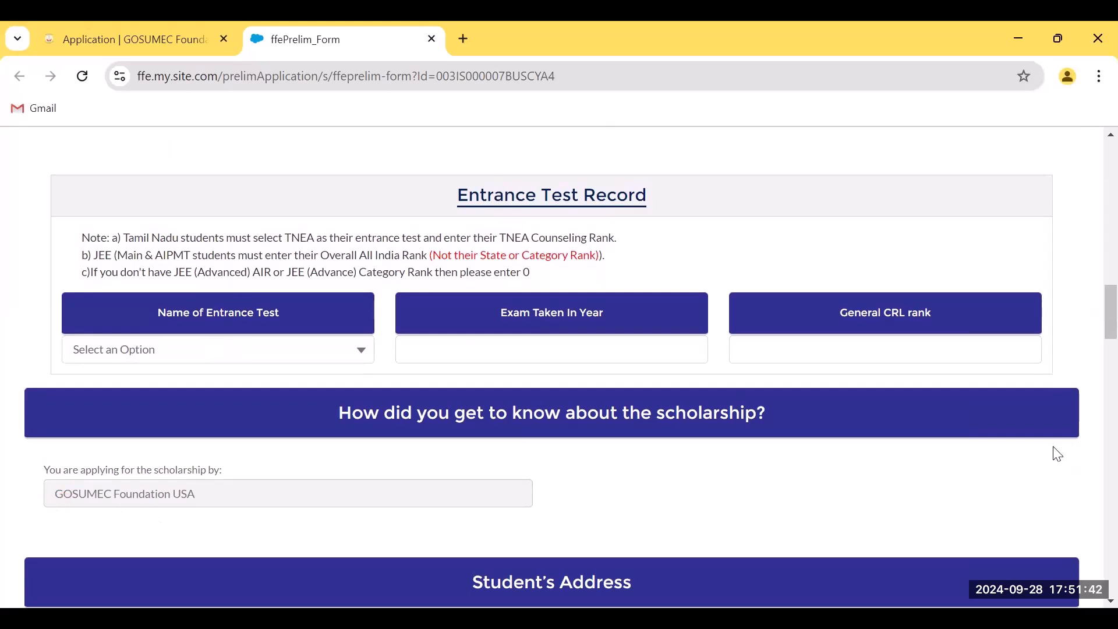
left_click_drag(1094, 326, 1091, 182)
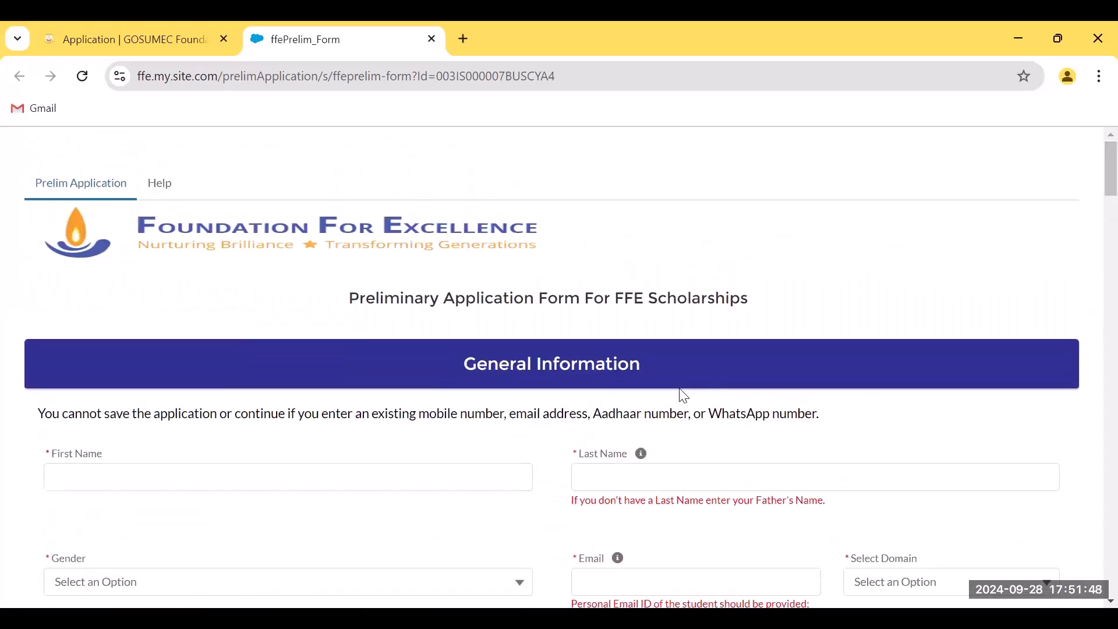
Enter the student's first name and last name
left_click(169, 477)
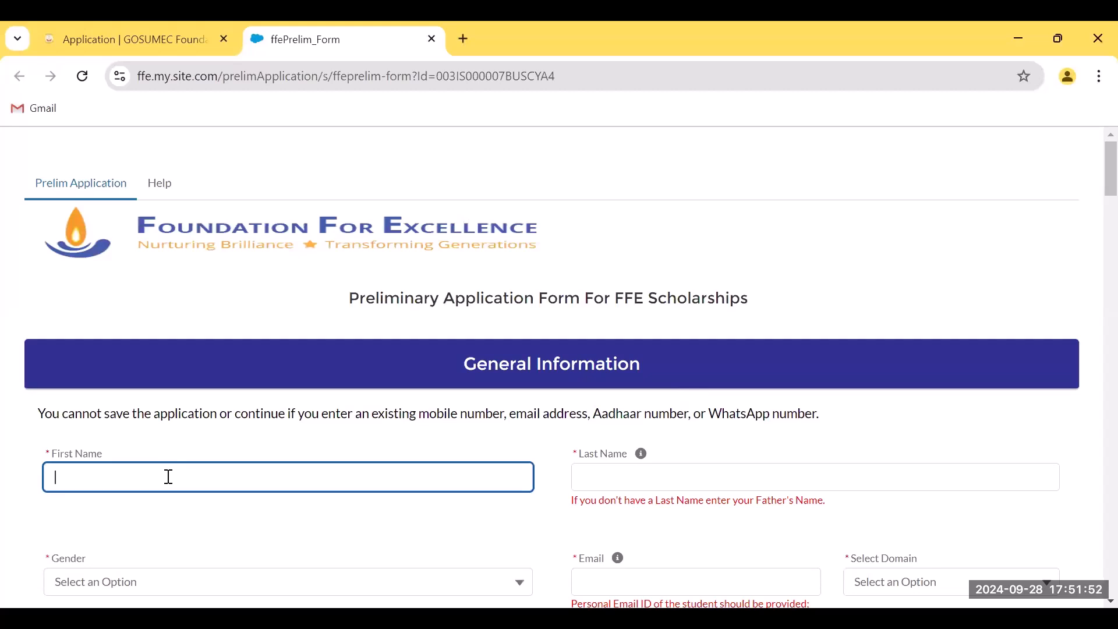
key("Tab")
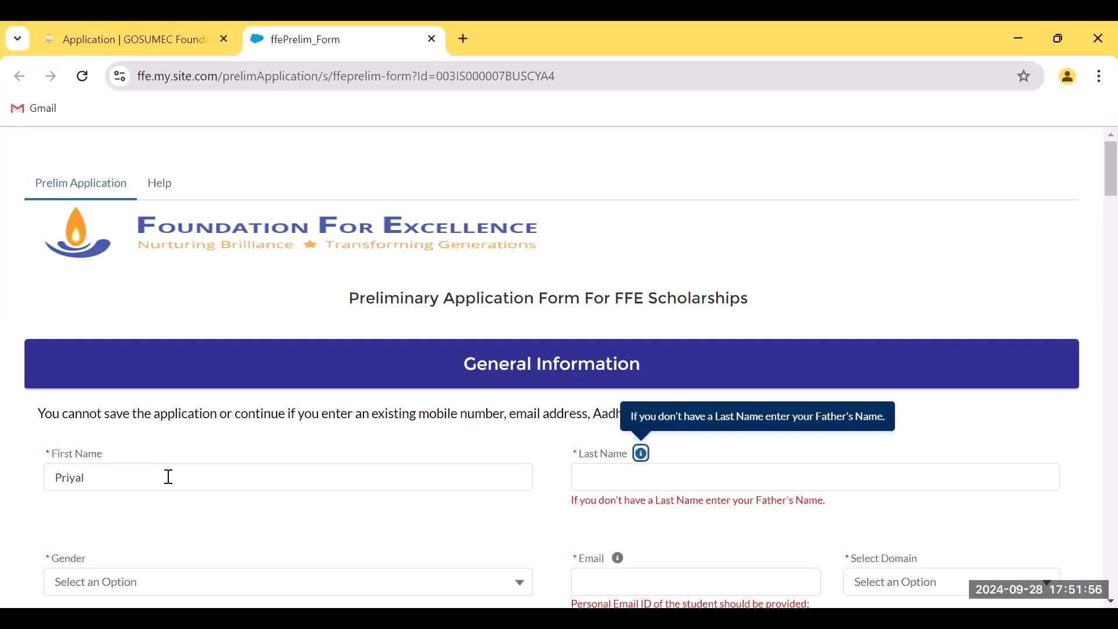
left_click(636, 476)
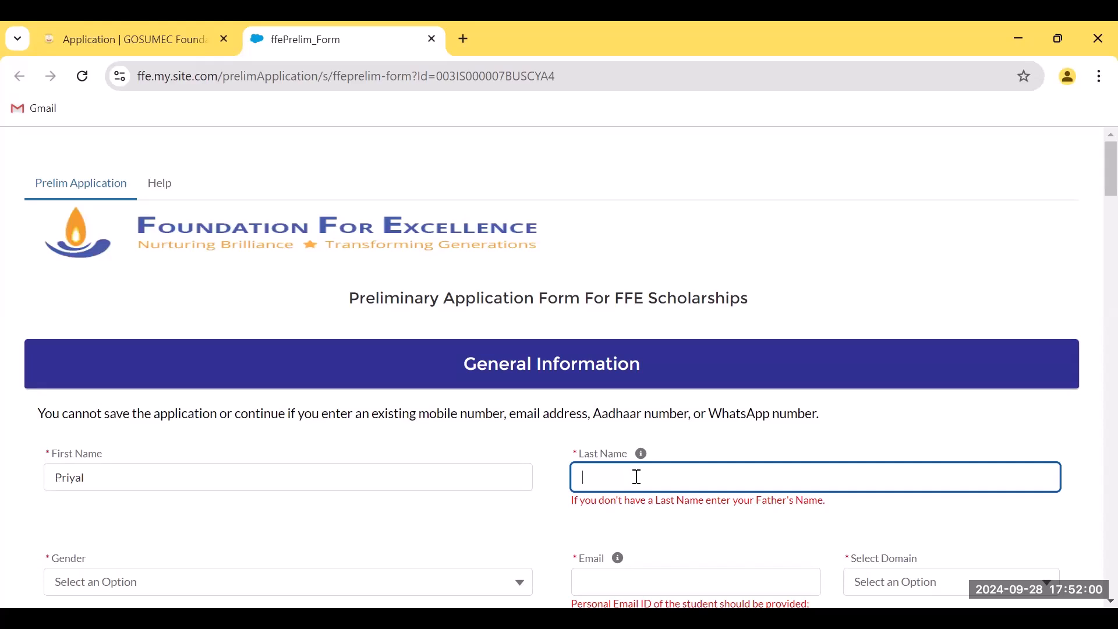
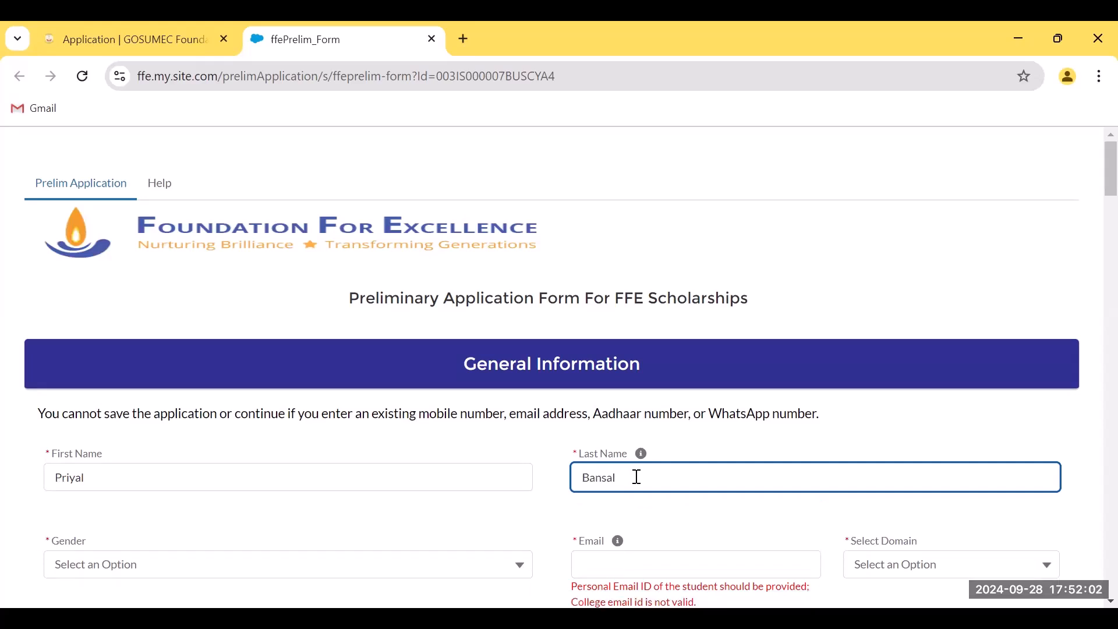
scroll(765, 414, "down", 2)
left_click(169, 481)
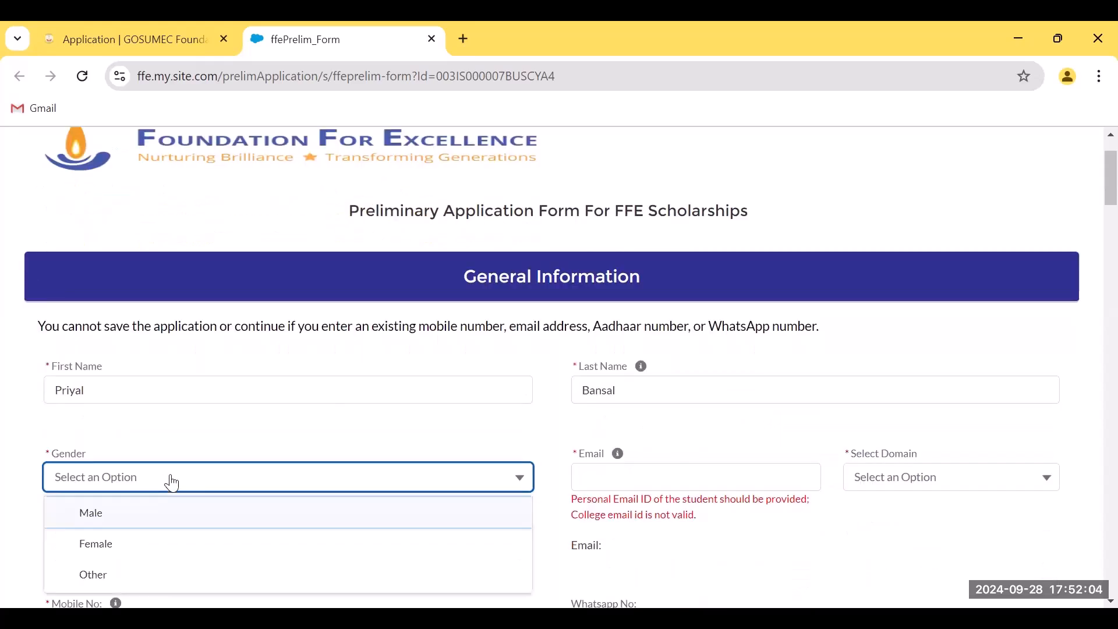
left_click(127, 547)
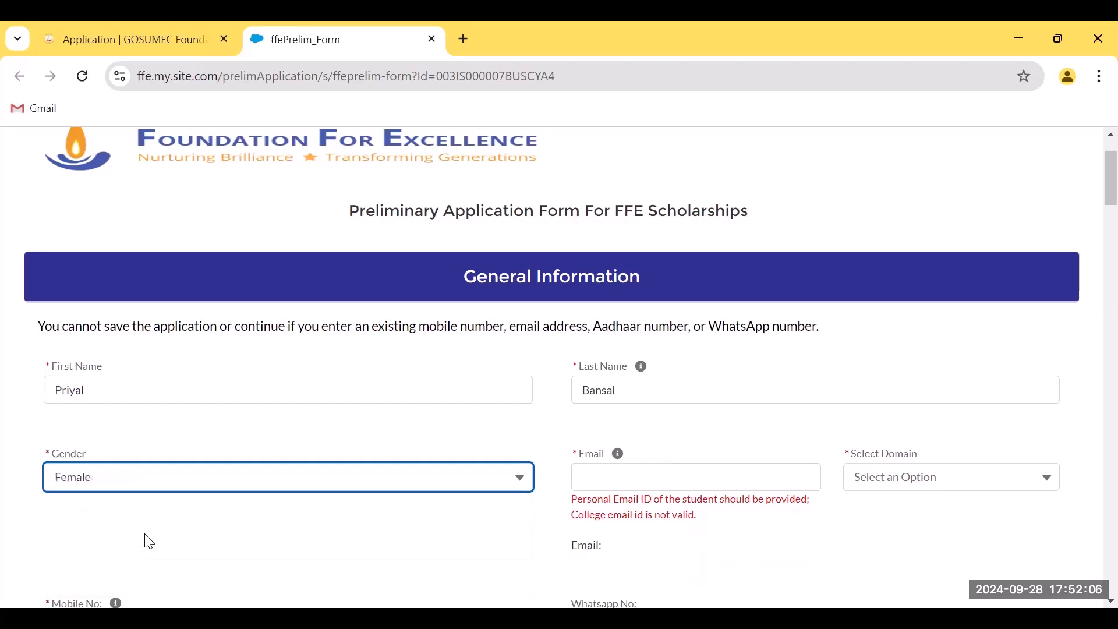
left_click(619, 486)
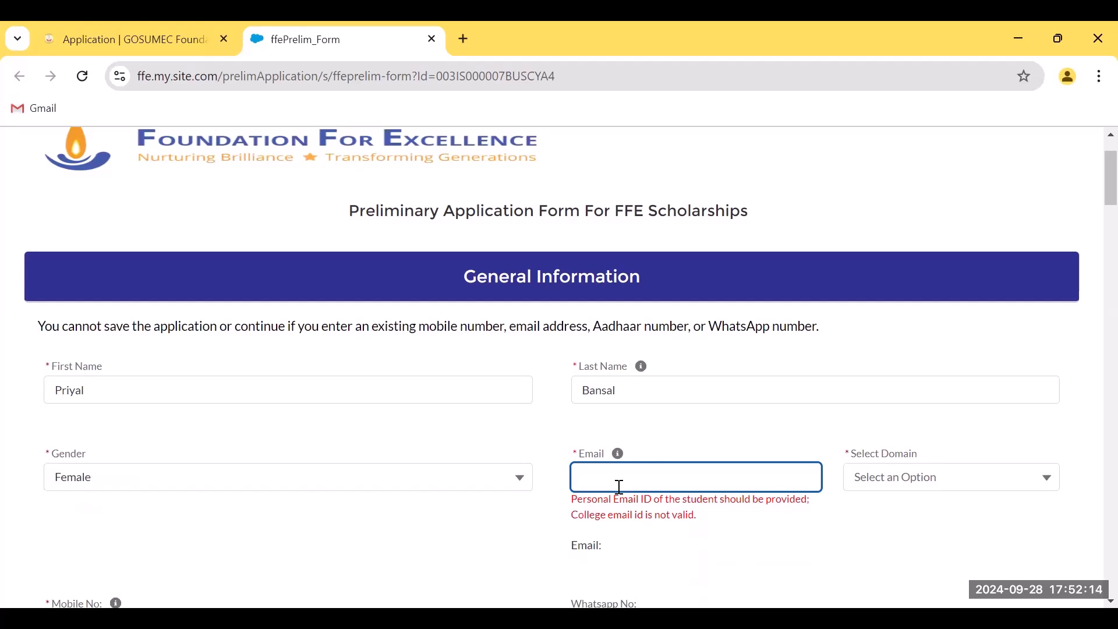
type("priya")
left_click(902, 490)
left_click(904, 522)
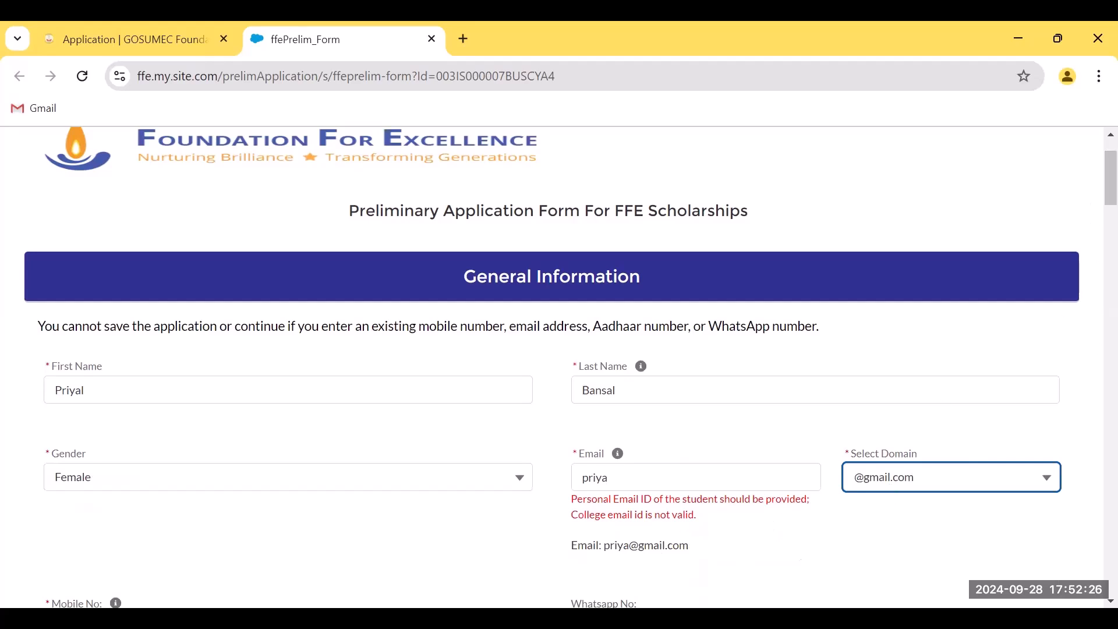
left_click_drag(599, 548, 694, 556)
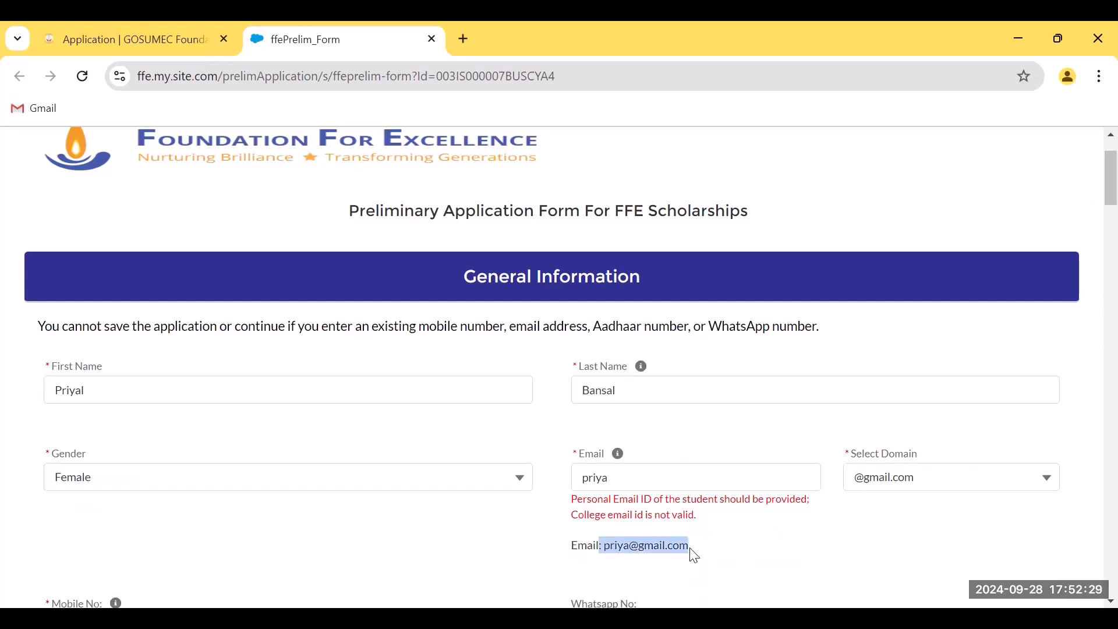
left_click(1094, 197)
Enter the mobile number, paste it as the WhatsApp number, and type the Aadhaar number
scroll(1094, 215, "down", 4)
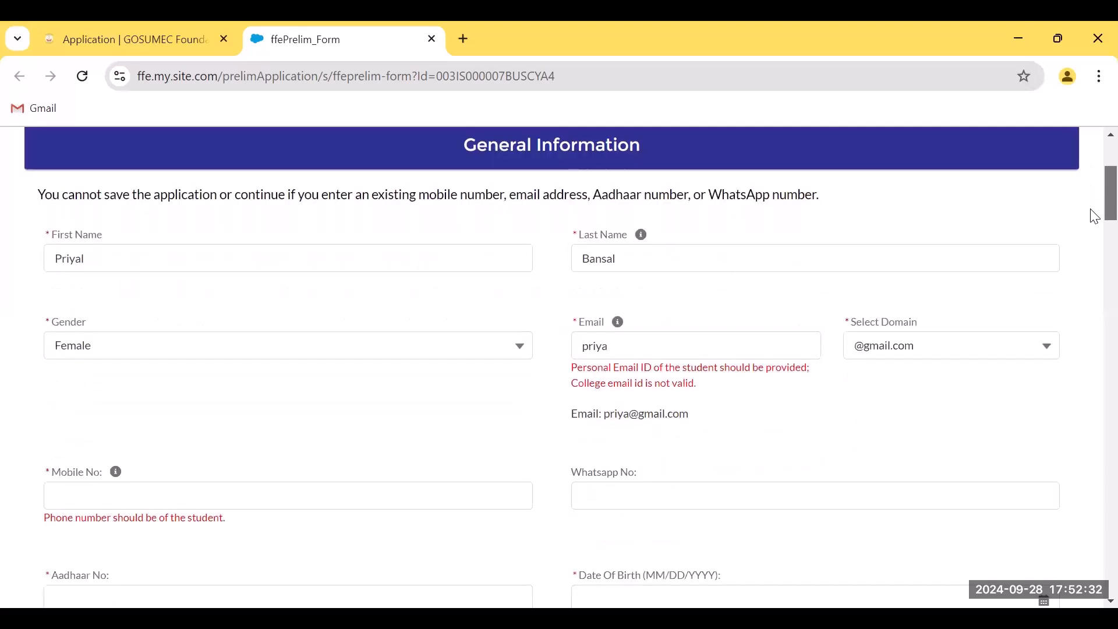
left_click(128, 365)
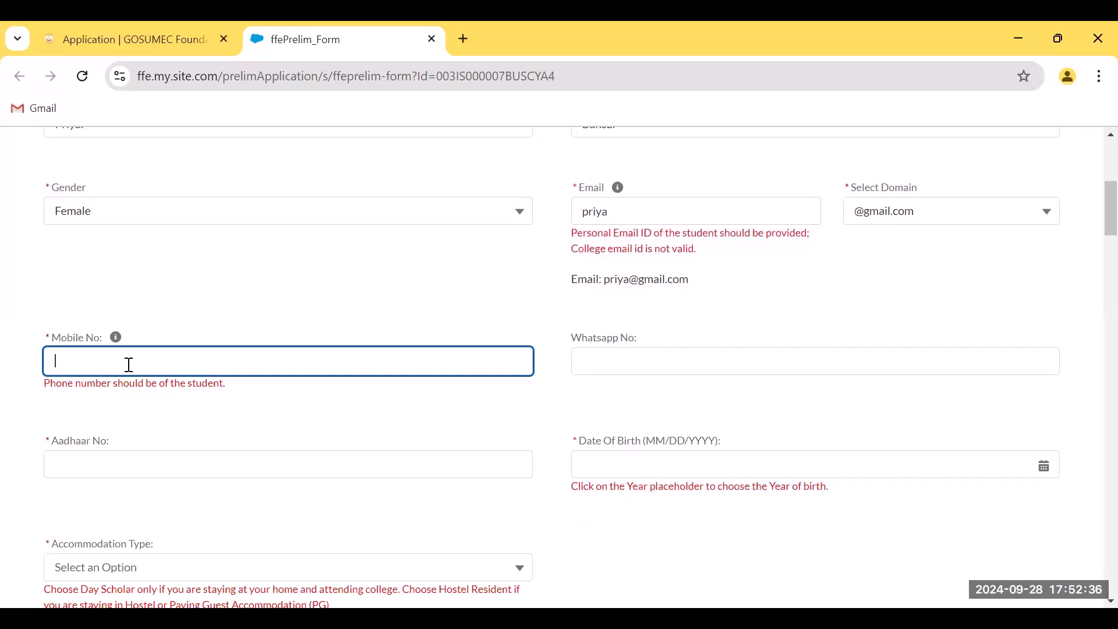
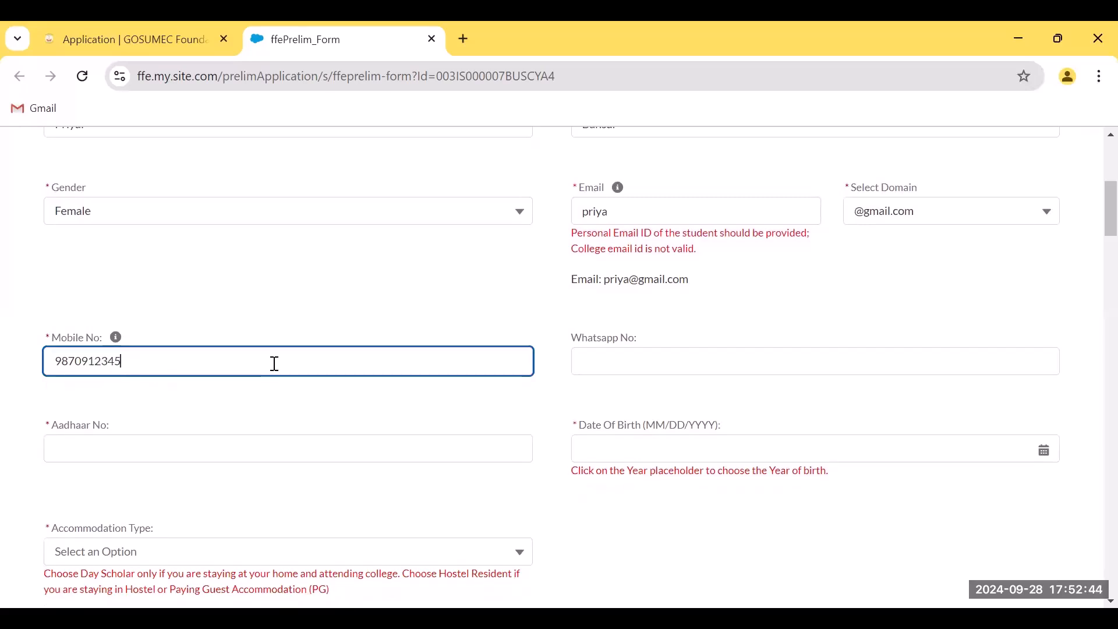
left_click(618, 365)
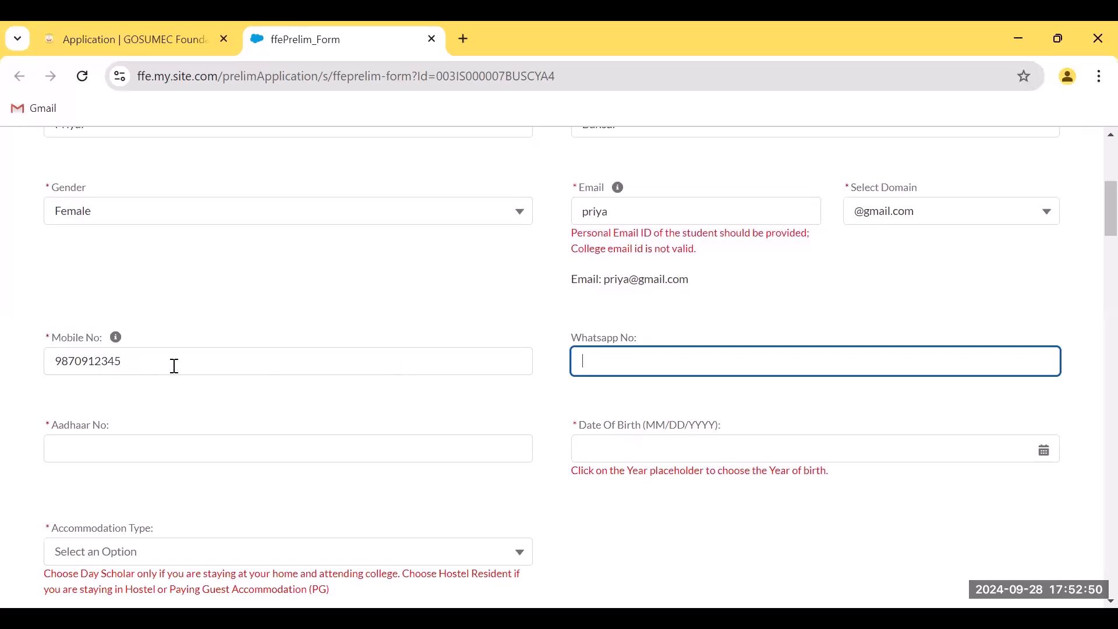
left_click_drag(173, 365, 40, 366)
key("ctrl+c")
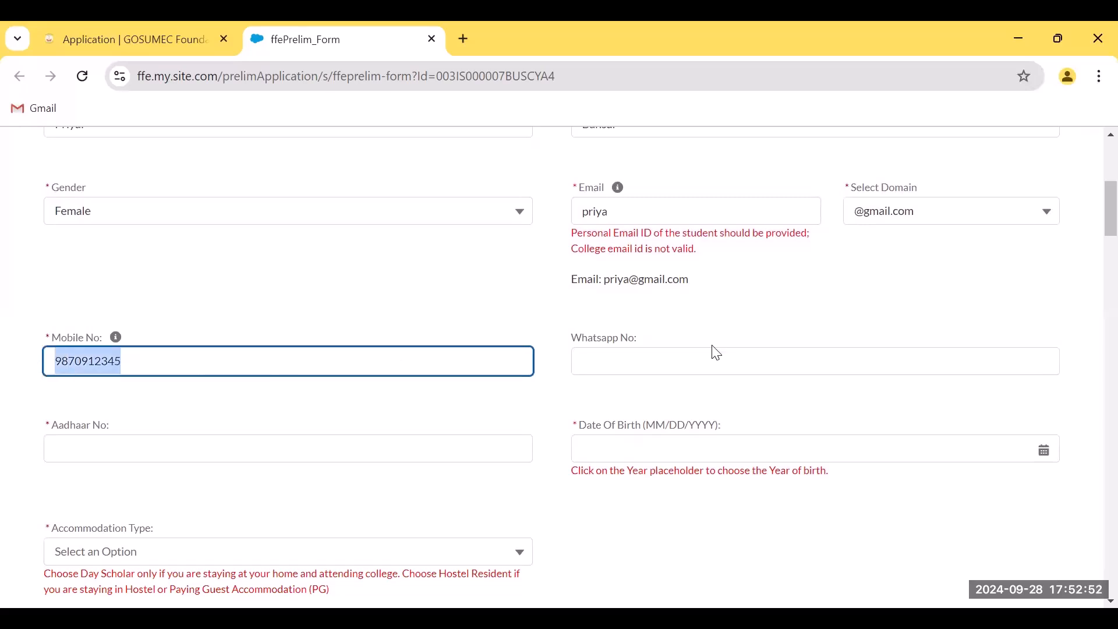
left_click(626, 358)
key("ctrl+v")
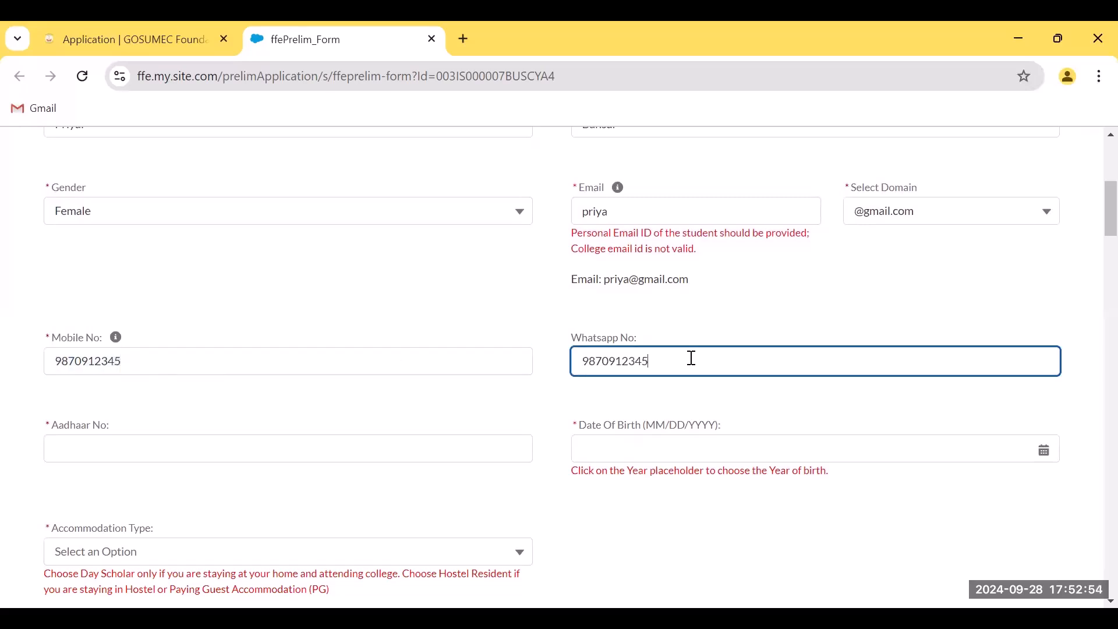
left_click(188, 449)
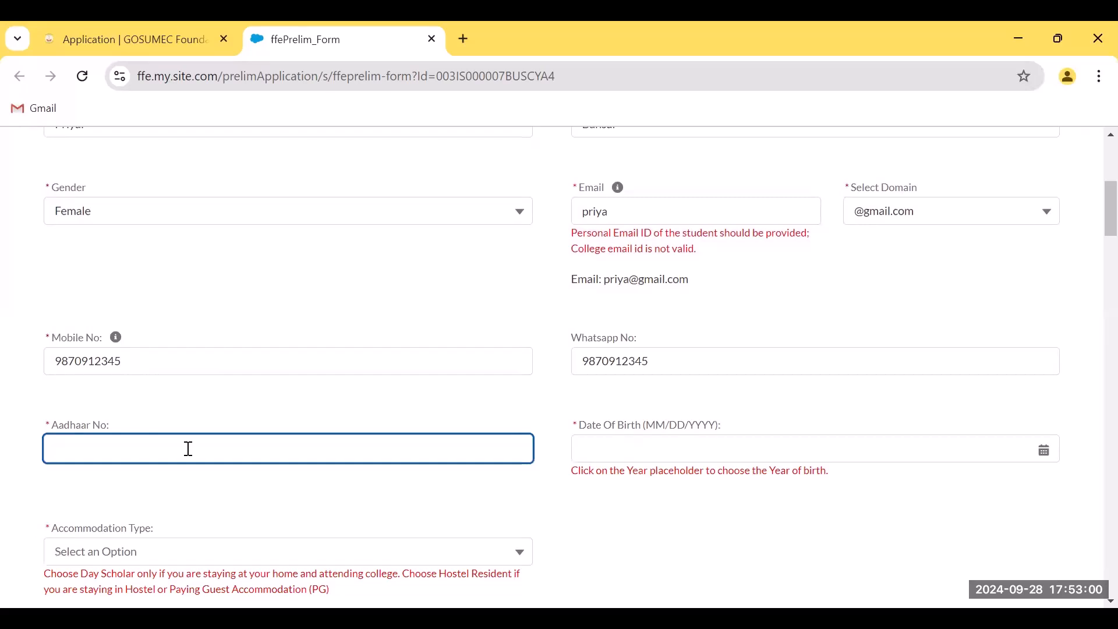
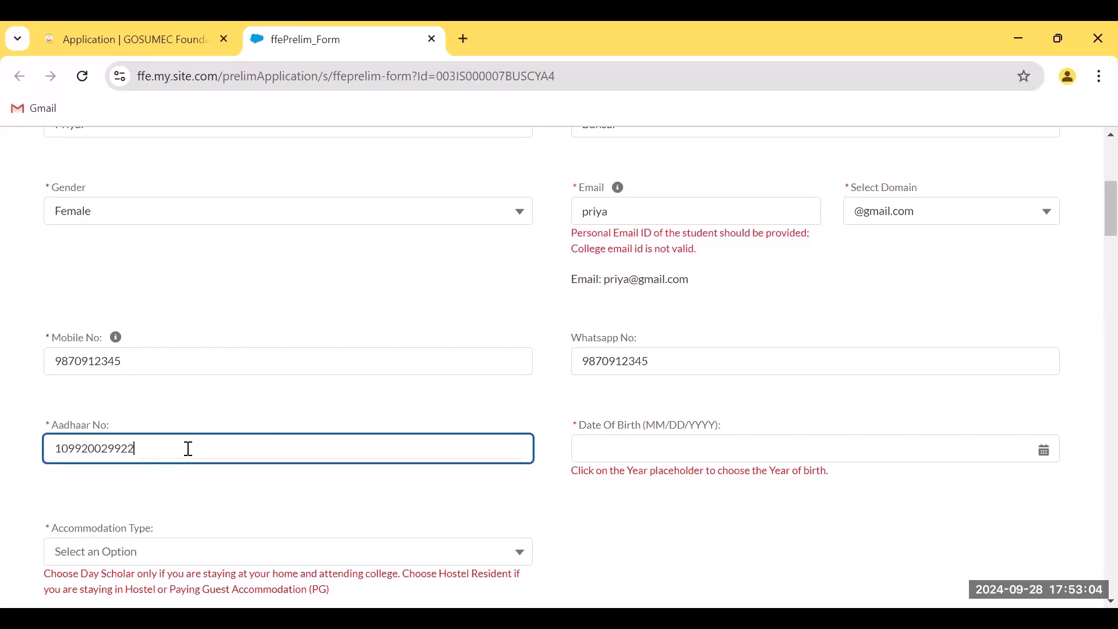
Pick July 16, 2002 in the Date of Birth calendar
left_click(632, 447)
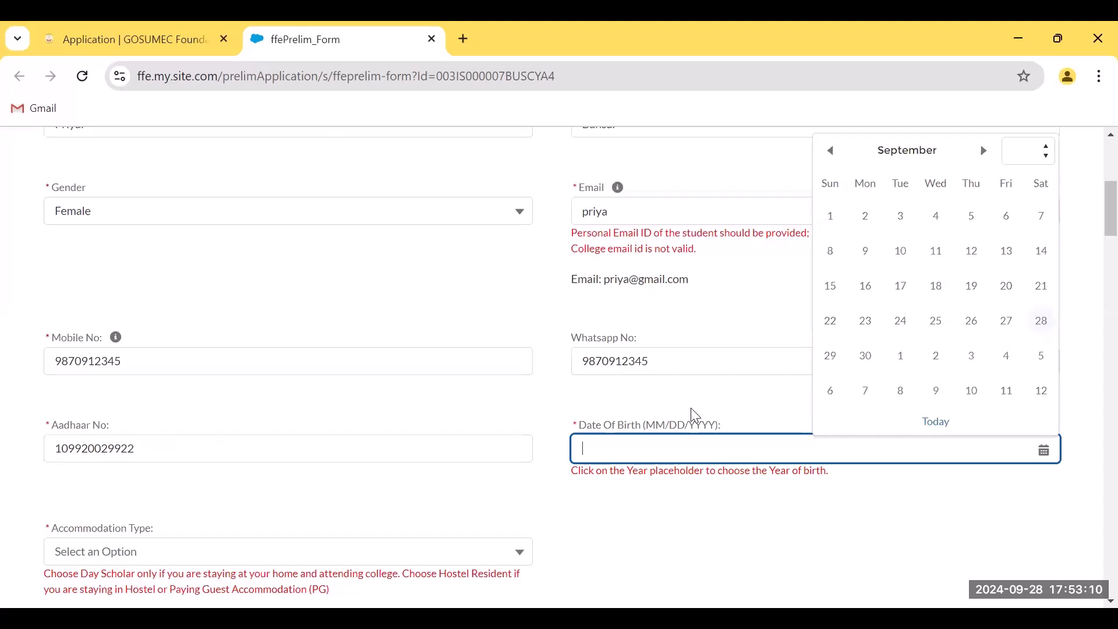
left_click(931, 449)
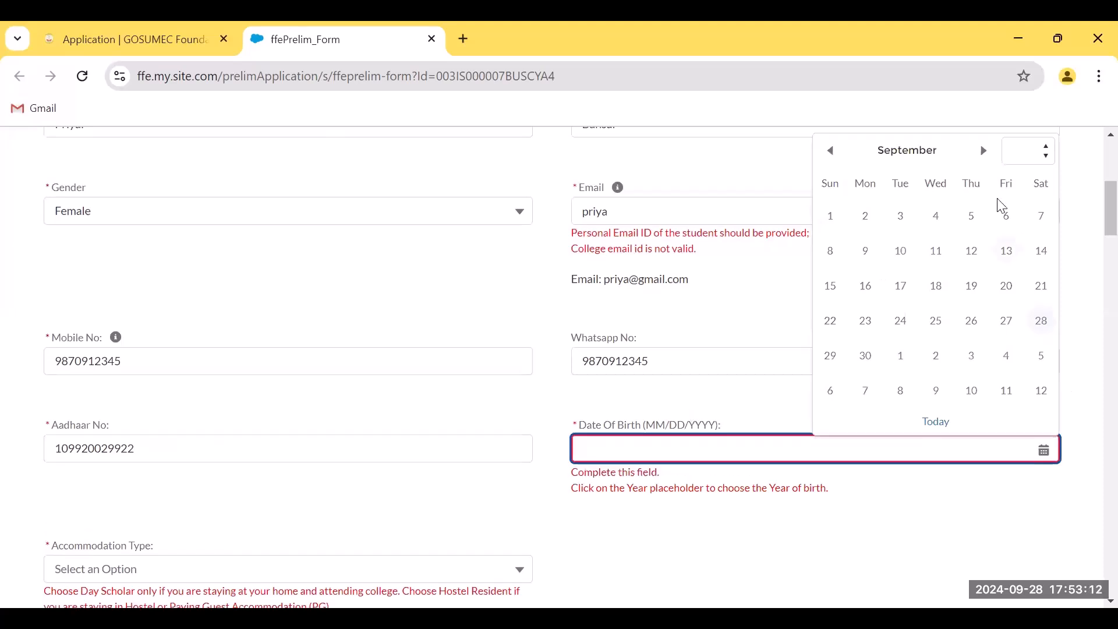
left_click(1050, 153)
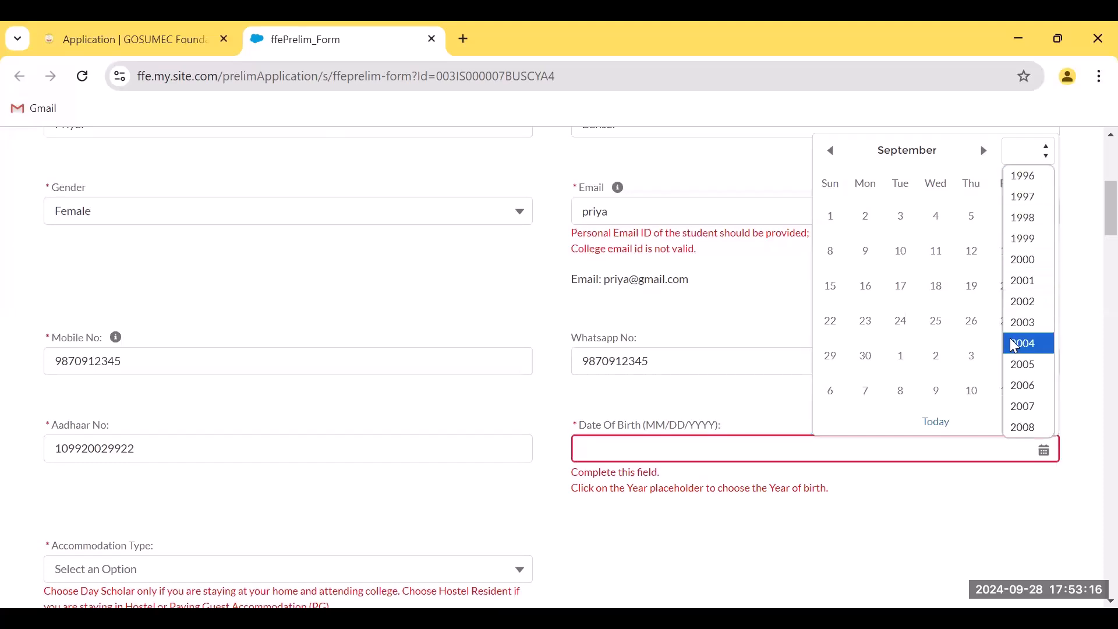
left_click(1027, 303)
left_click(830, 160)
left_click(830, 161)
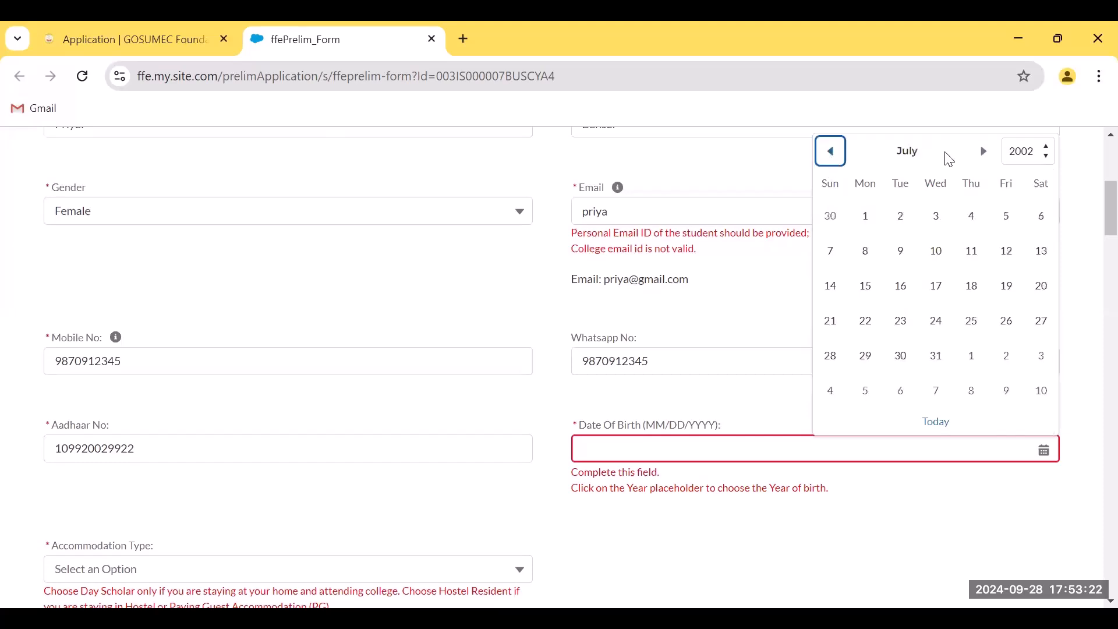
left_click(904, 297)
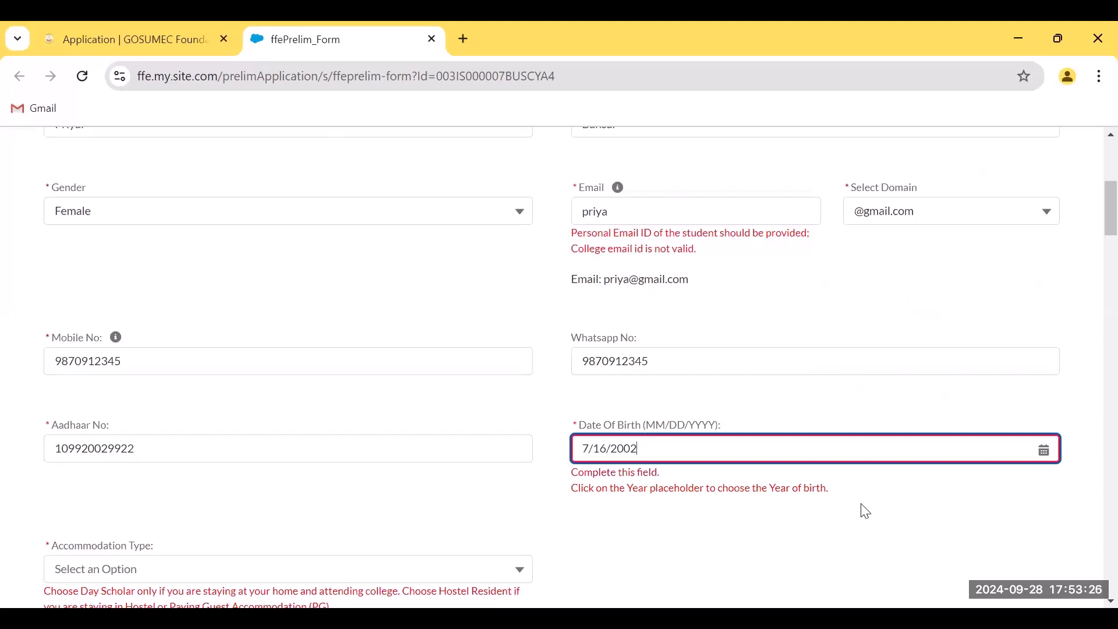
scroll(1093, 270, "down", 4)
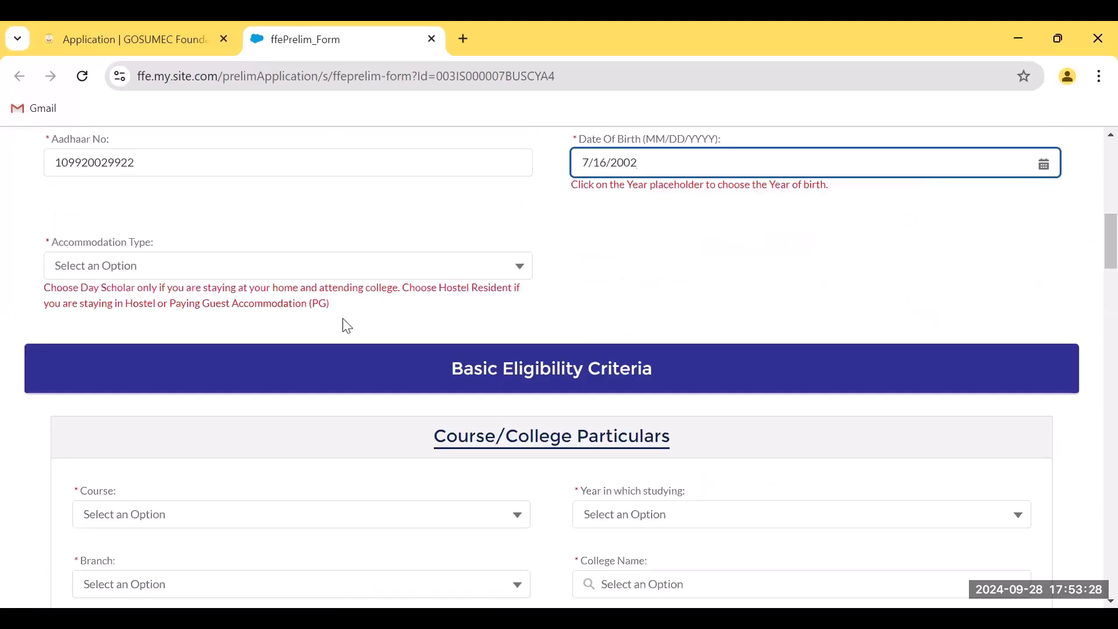
Choose Hostel Resident accommodation, course MBBS, and Year I, Sem 1 as the study year
left_click(134, 269)
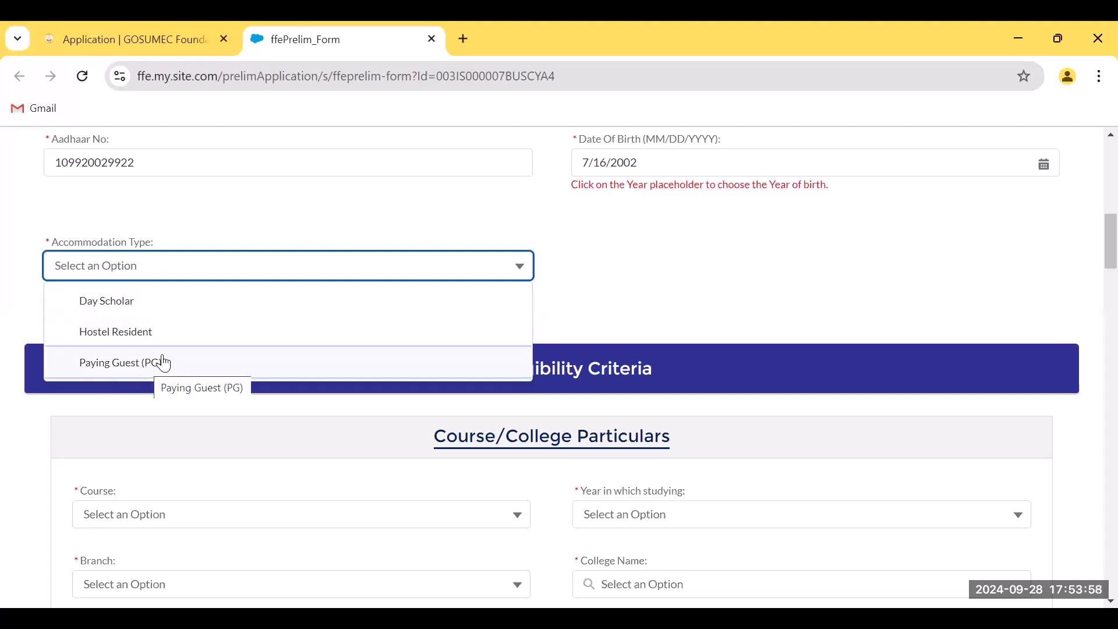
left_click(137, 343)
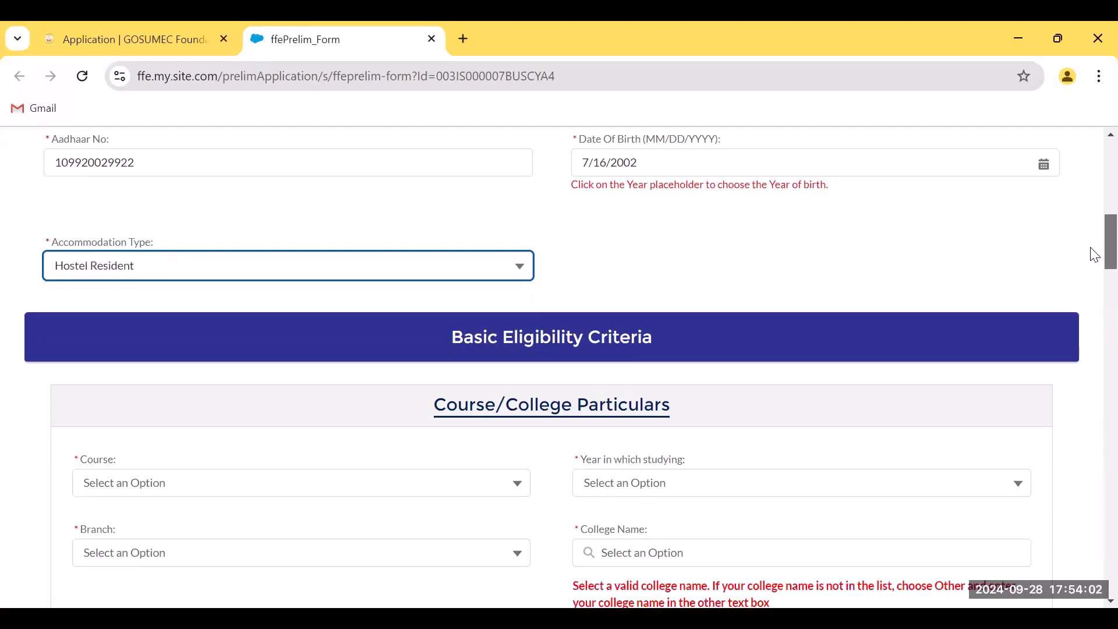
scroll(1095, 256, "down", 1)
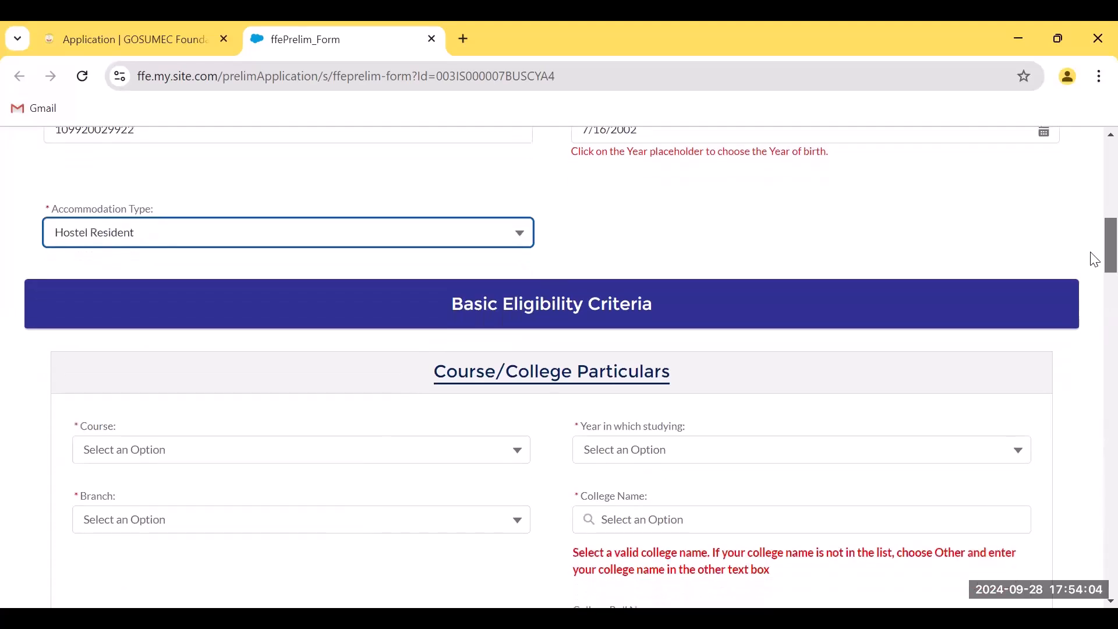
left_click_drag(1090, 252, 1090, 254)
left_click(296, 449)
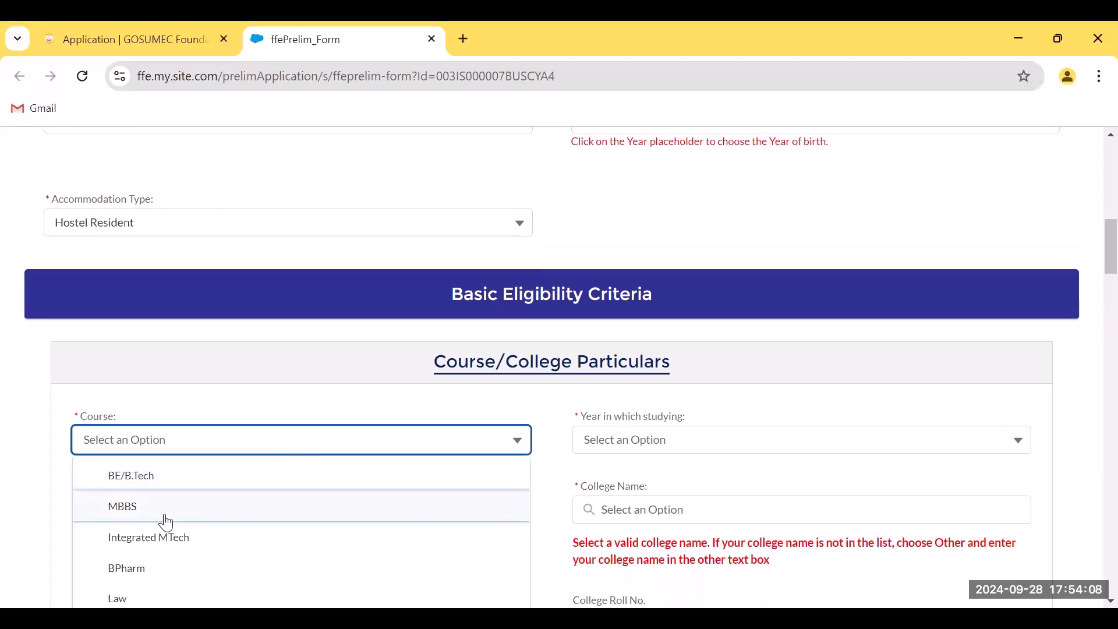
left_click(168, 524)
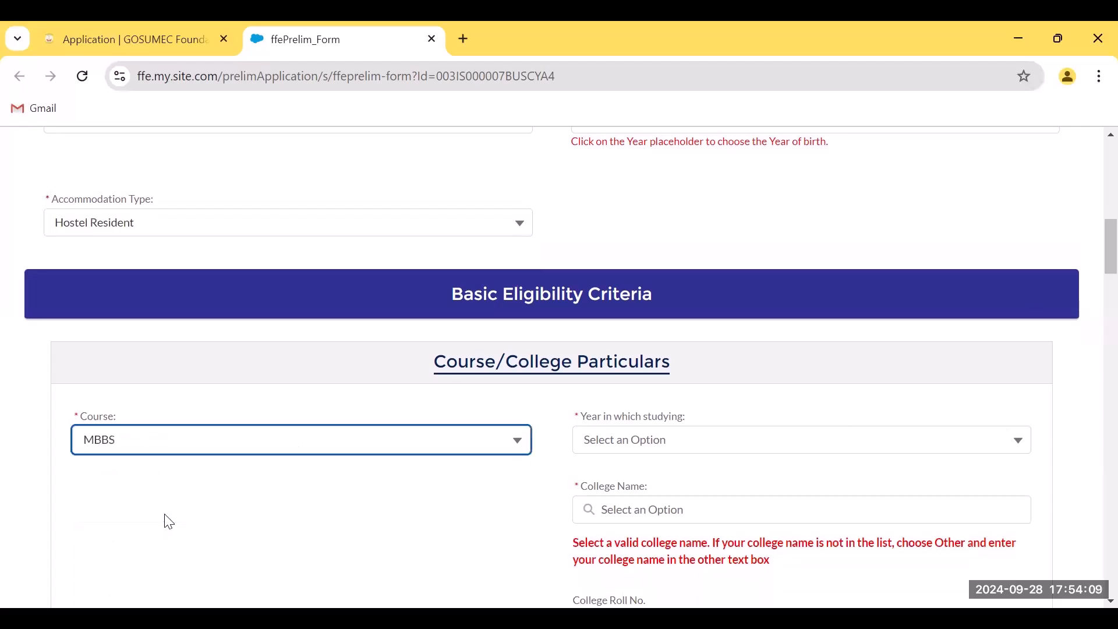
left_click(661, 448)
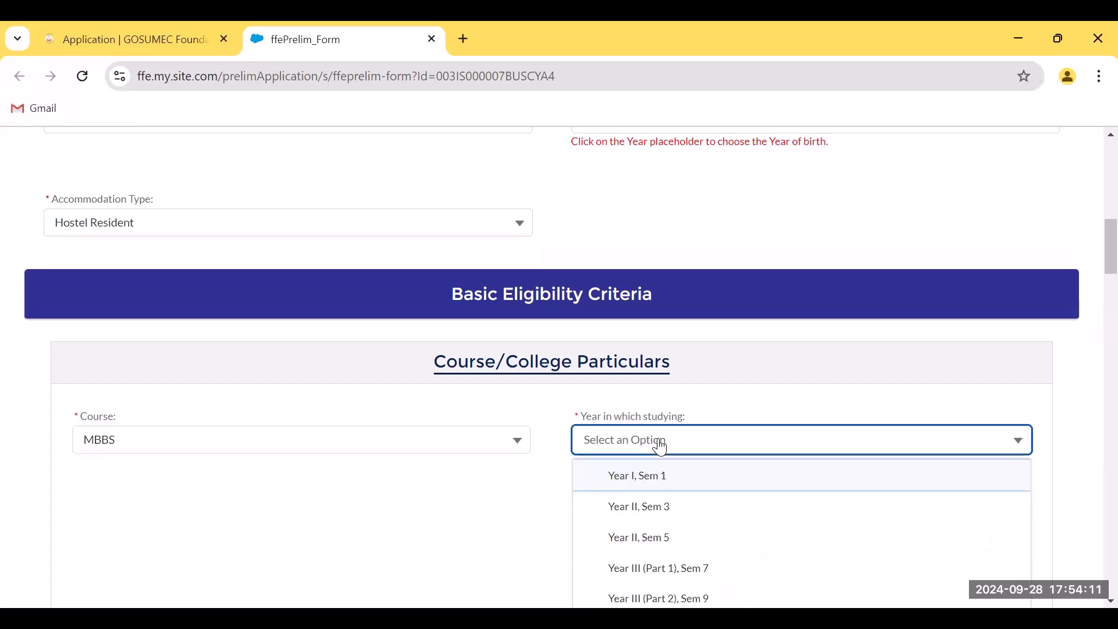
left_click(647, 485)
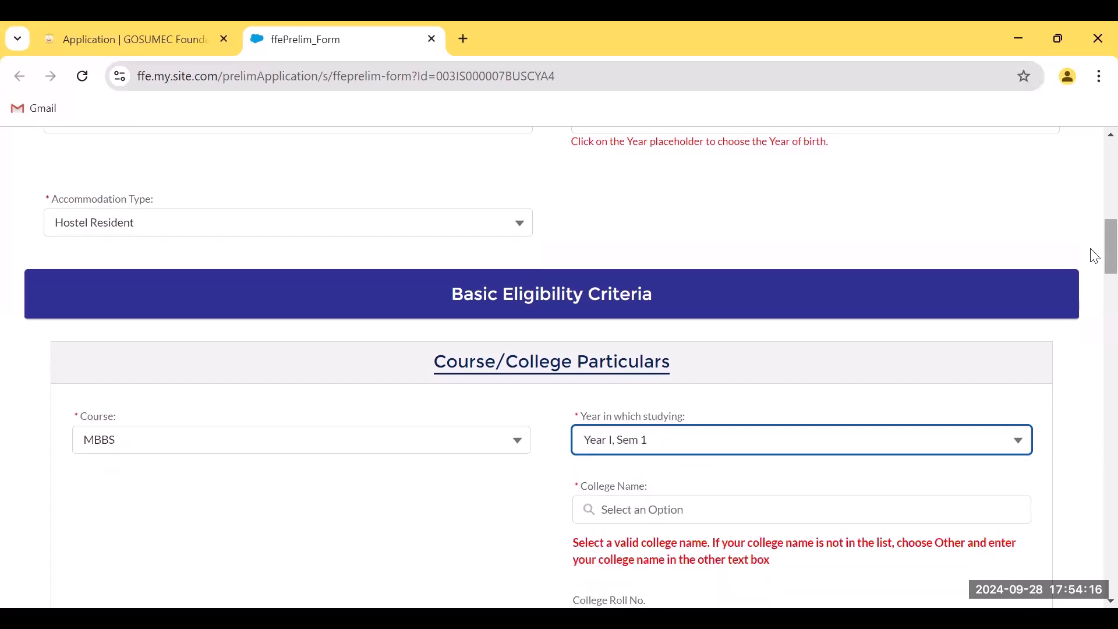
scroll(1091, 259, "down", 2)
Search 'seth' and select Seth GS Medical College as the college name
left_click(632, 416)
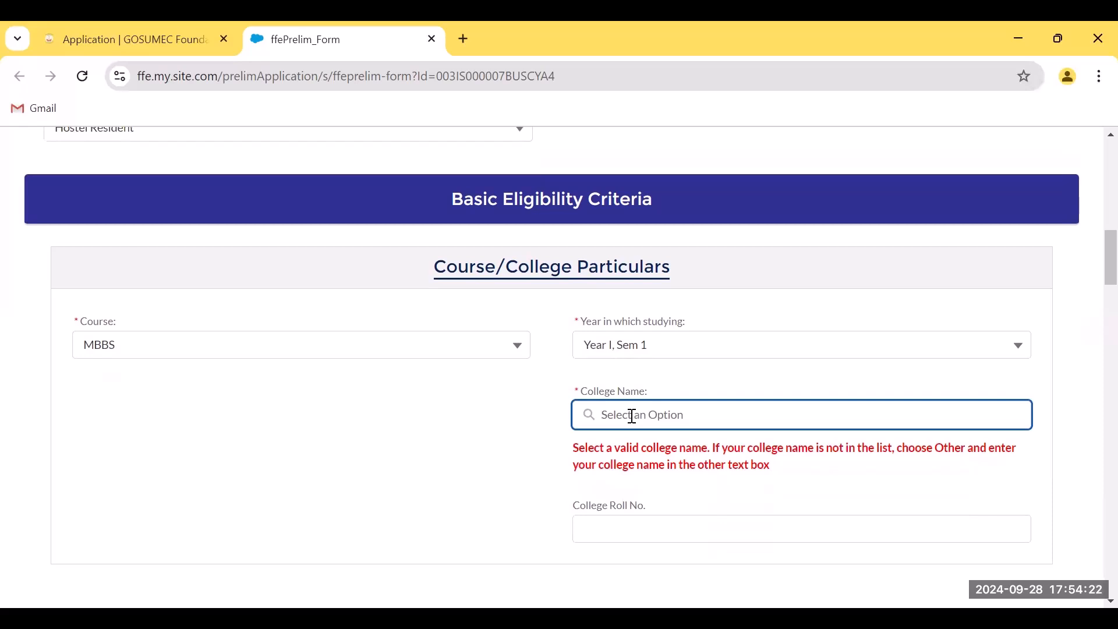
type("GSeth")
key("BackSpace")
key("BackSpace")
key("BackSpace")
key("BackSpace")
key("BackSpace")
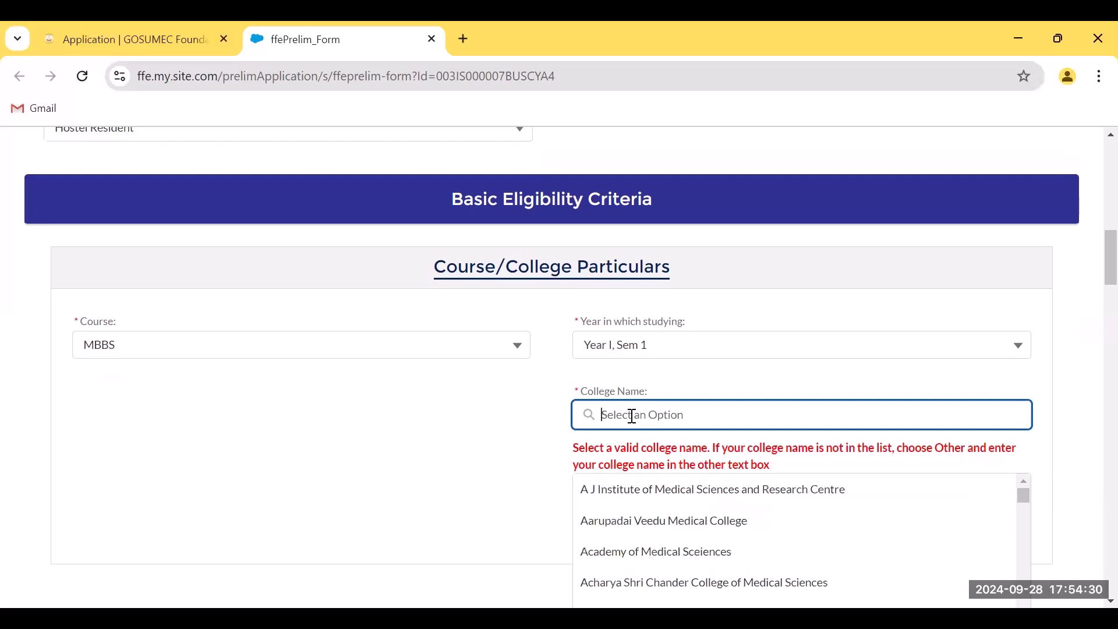
type("seth")
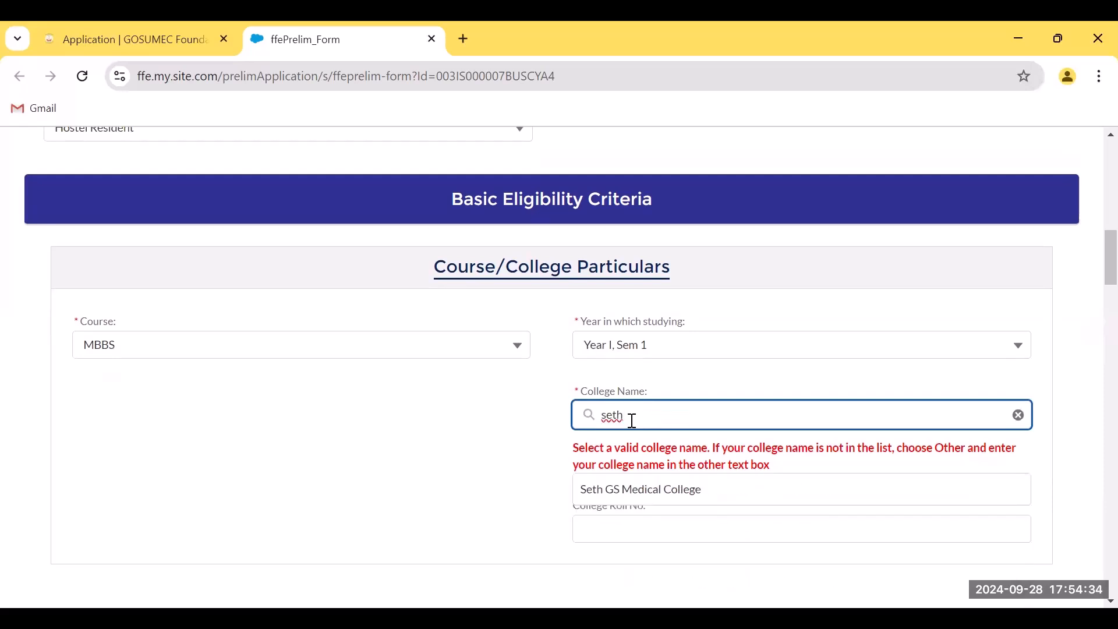
left_click(632, 492)
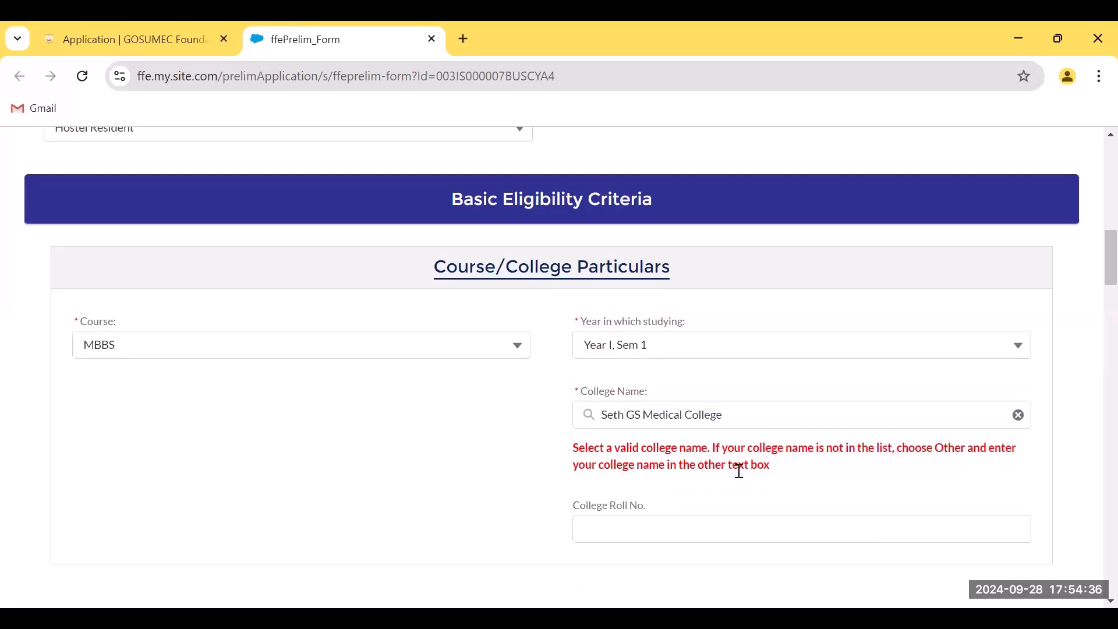
left_click(663, 522)
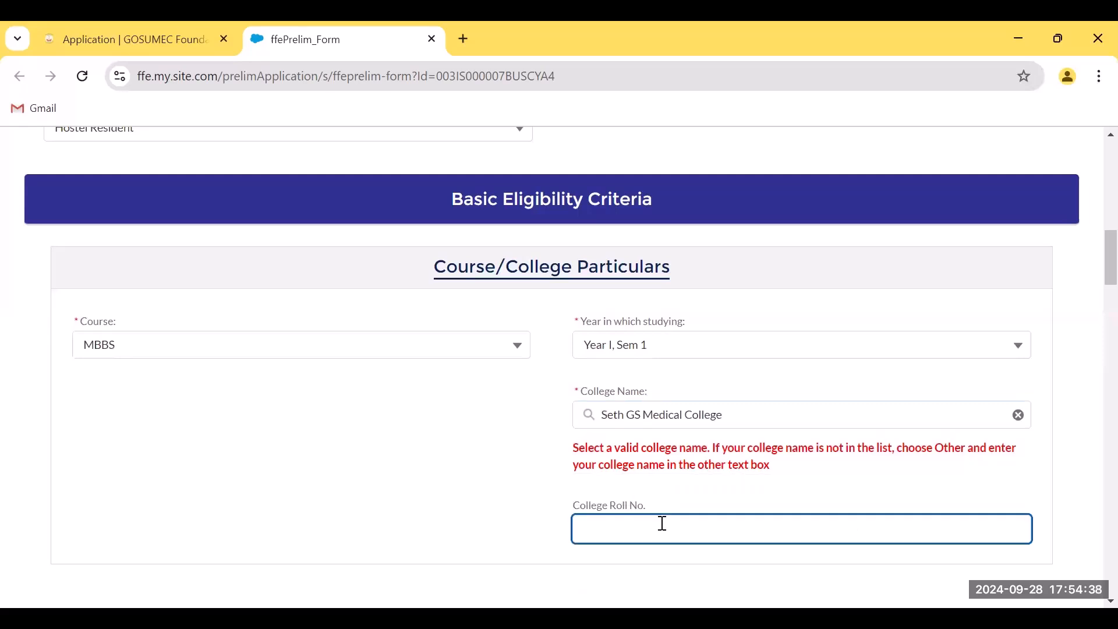
Enter the college roll number, then National Eligibility Cum Entrance Test, year 2024, General CRL rank 34000
type("12344")
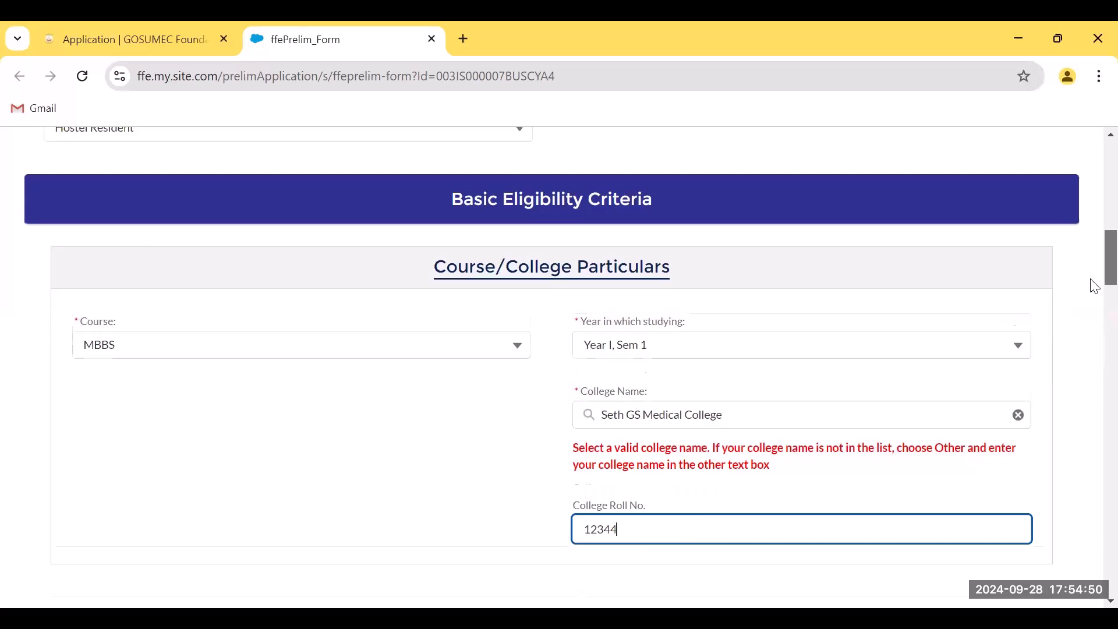
scroll(1093, 294, "down", 3)
scroll(1093, 315, "down", 3)
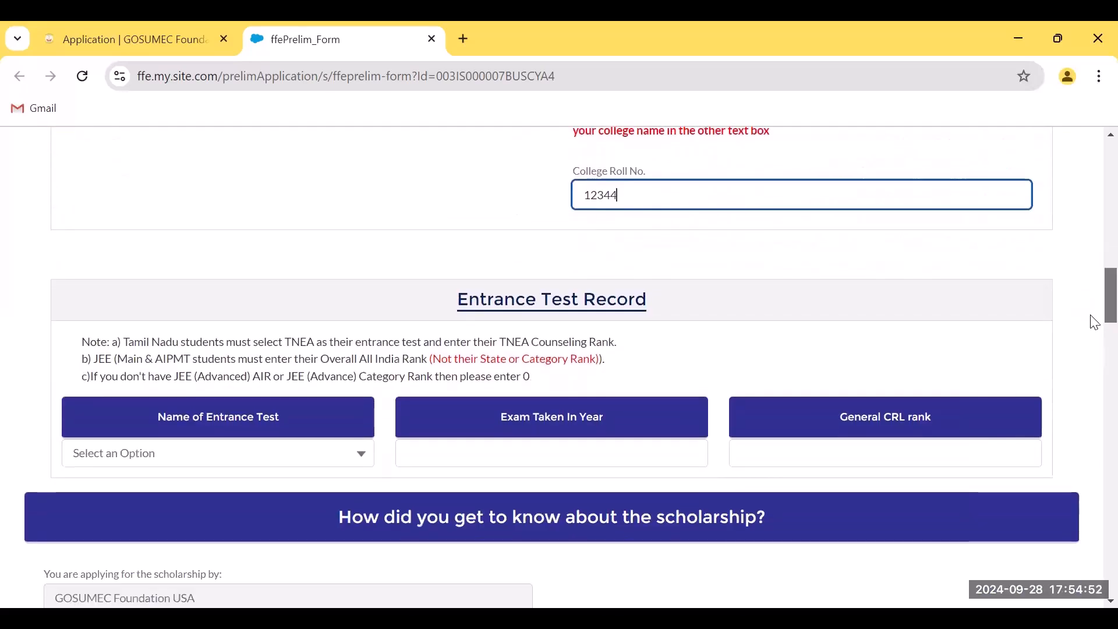
left_click(172, 465)
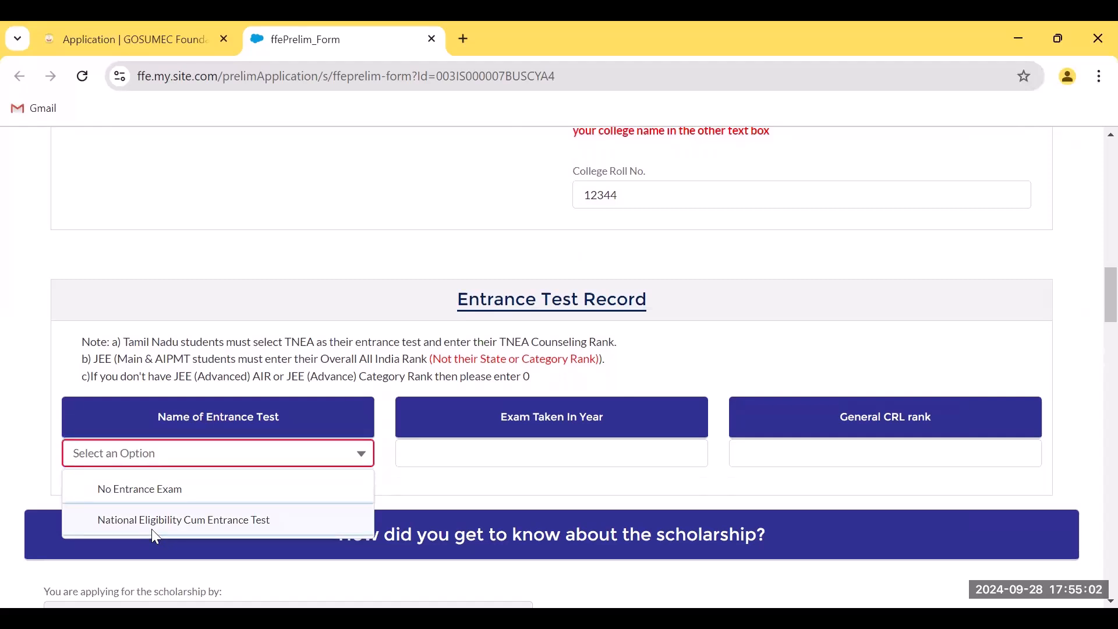
left_click(154, 521)
left_click(455, 452)
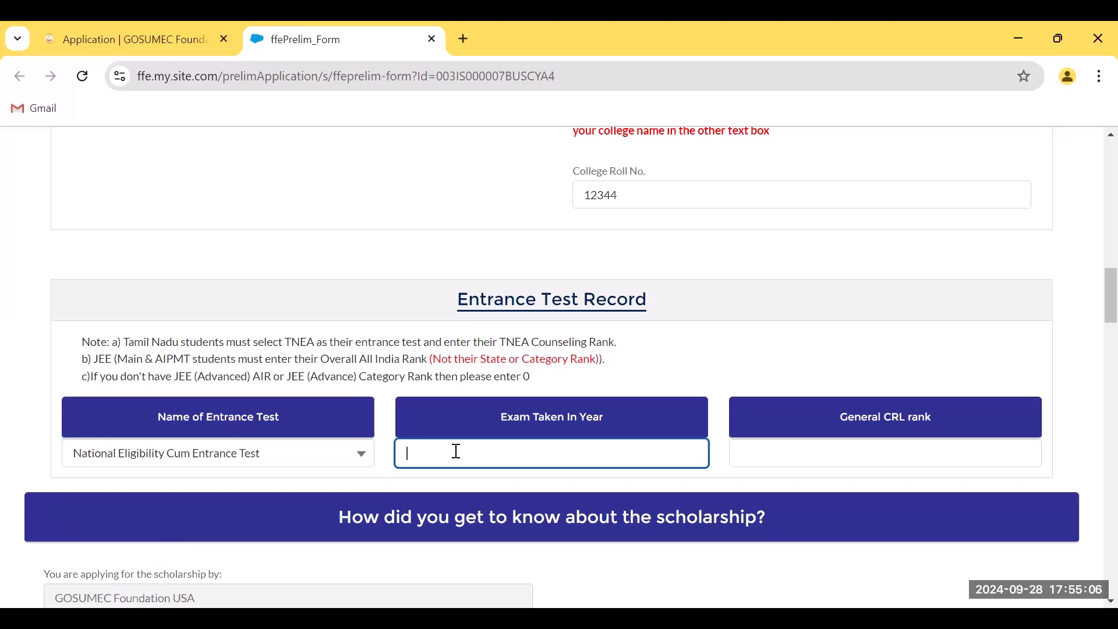
type("2024")
left_click(759, 456)
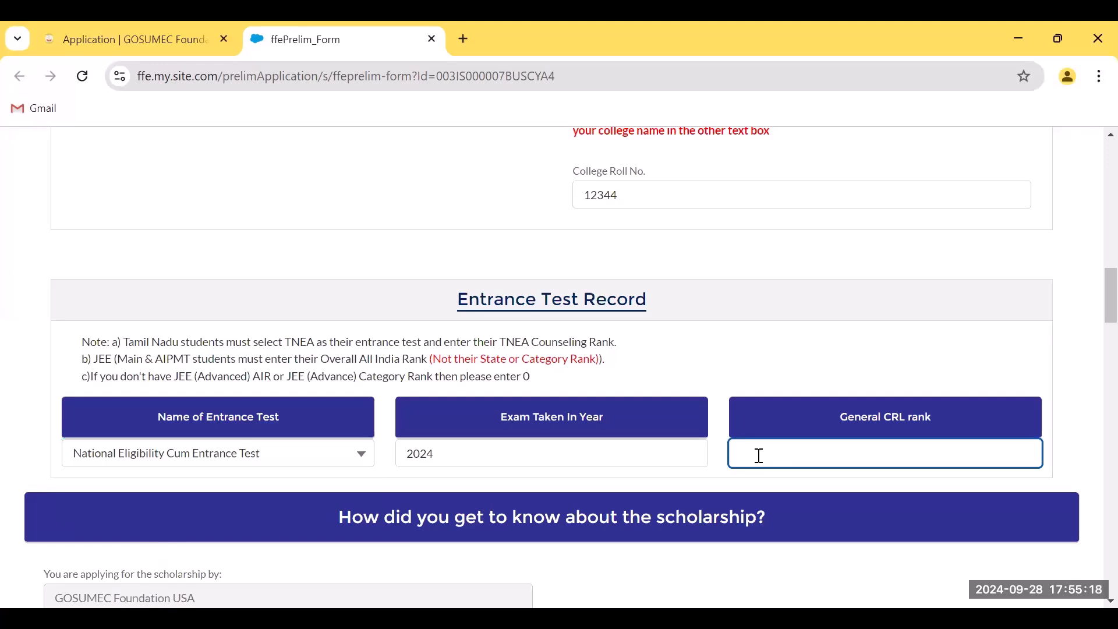
type("34000")
scroll(1092, 296, "down", 4)
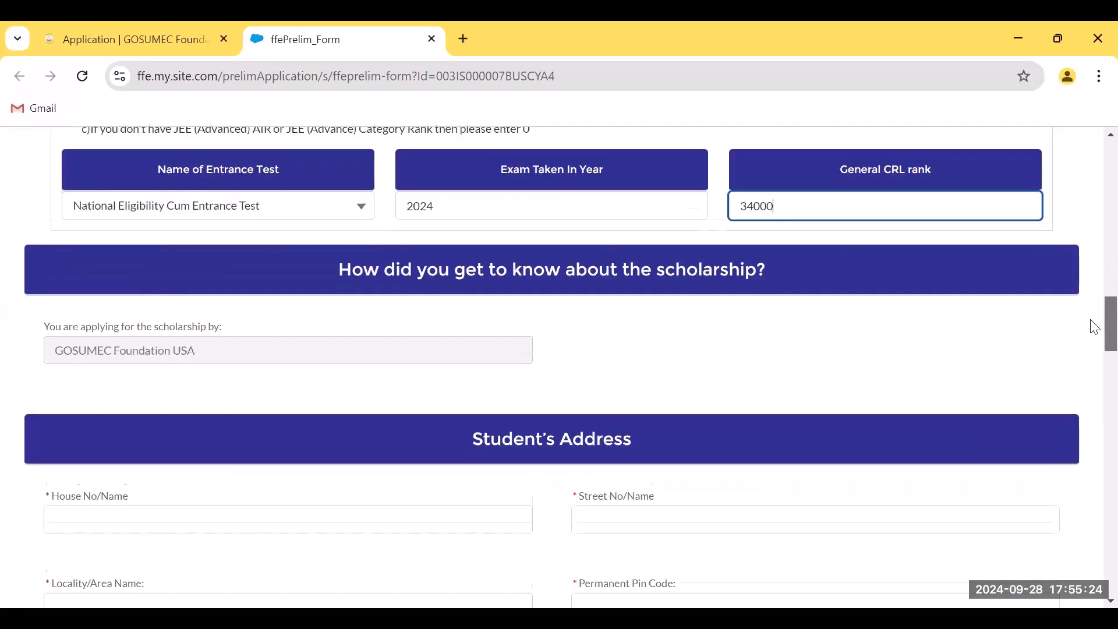
scroll(1094, 332, "down", 2)
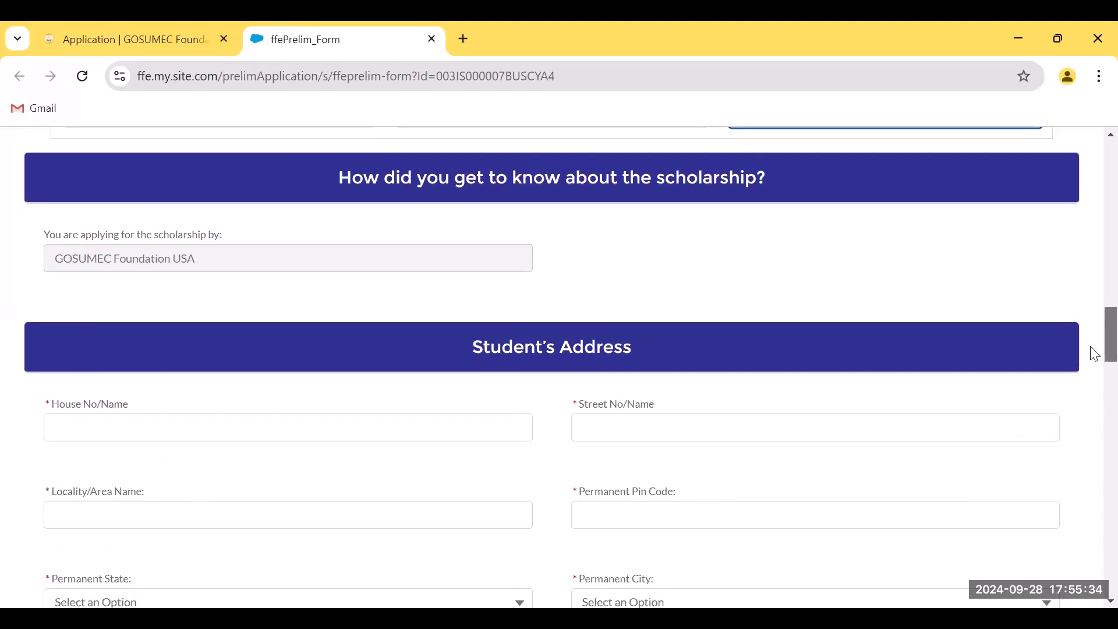
Attempt to save as draft and dismiss the required-fields error
scroll(1094, 355, "down", 1)
left_click_drag(1094, 364, 1095, 592)
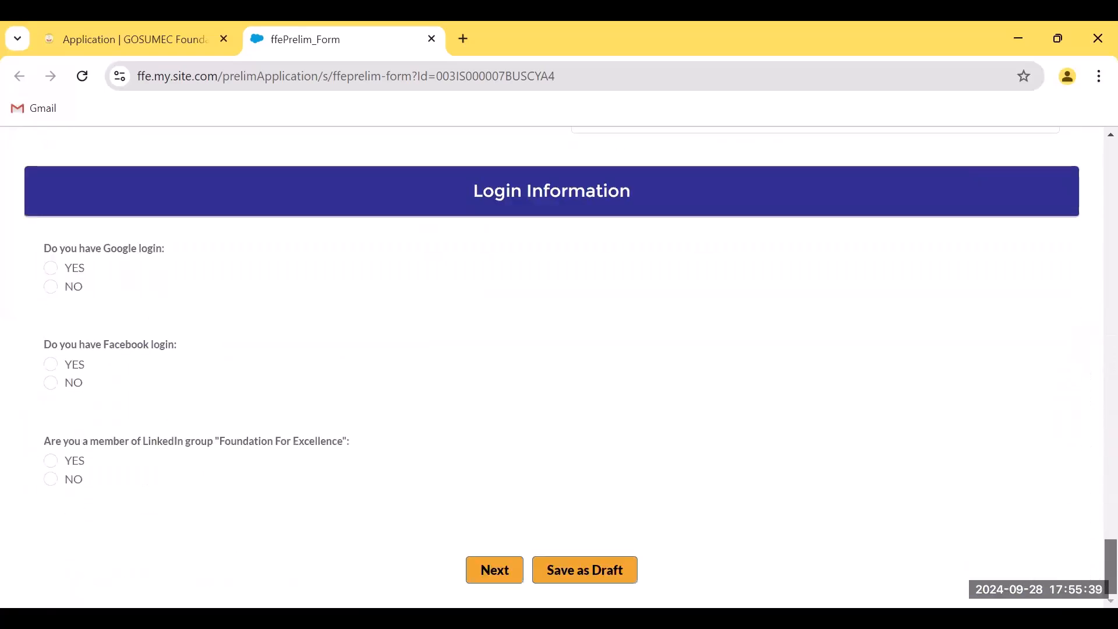
left_click(596, 585)
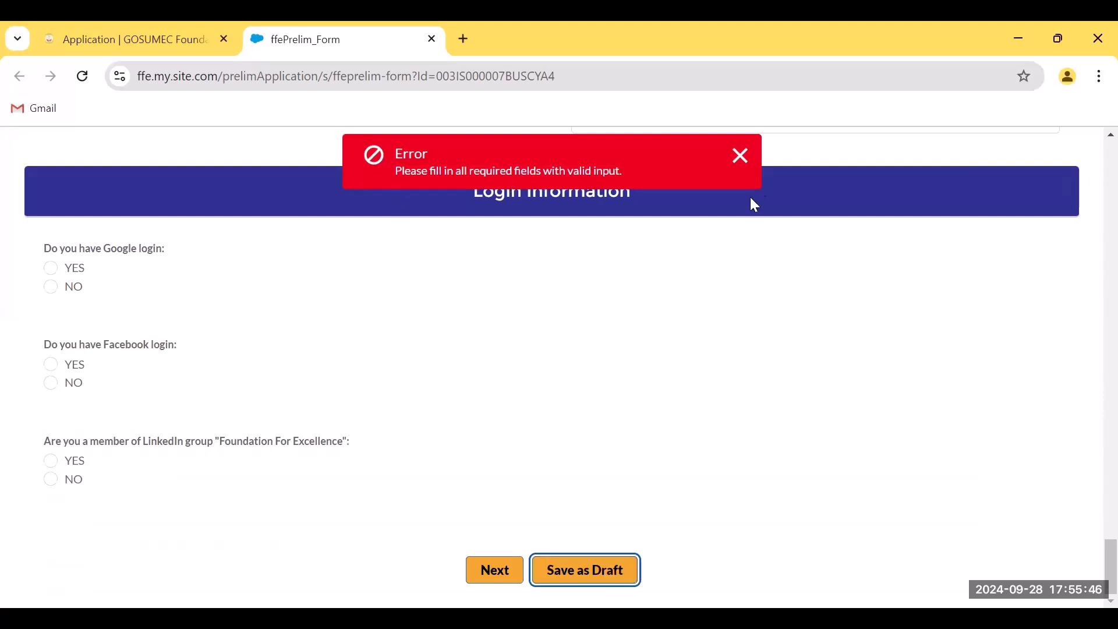
left_click(739, 155)
Fill in 190000 as the Annual Family Income
scroll(1094, 574, "up", 10)
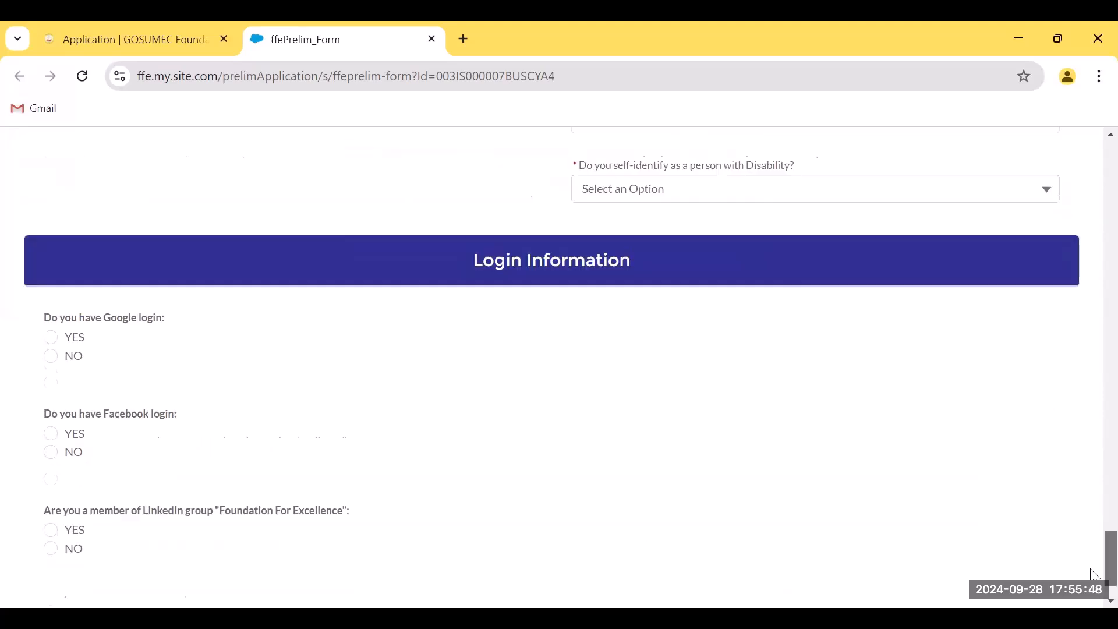
scroll(1094, 517, "up", 6)
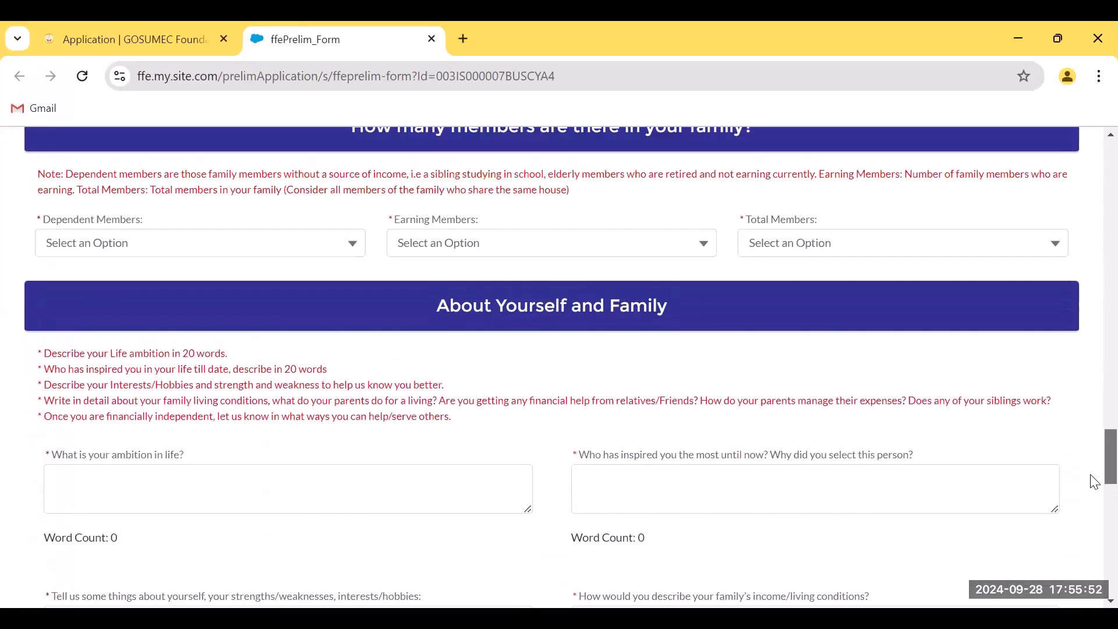
scroll(1095, 482, "down", 6)
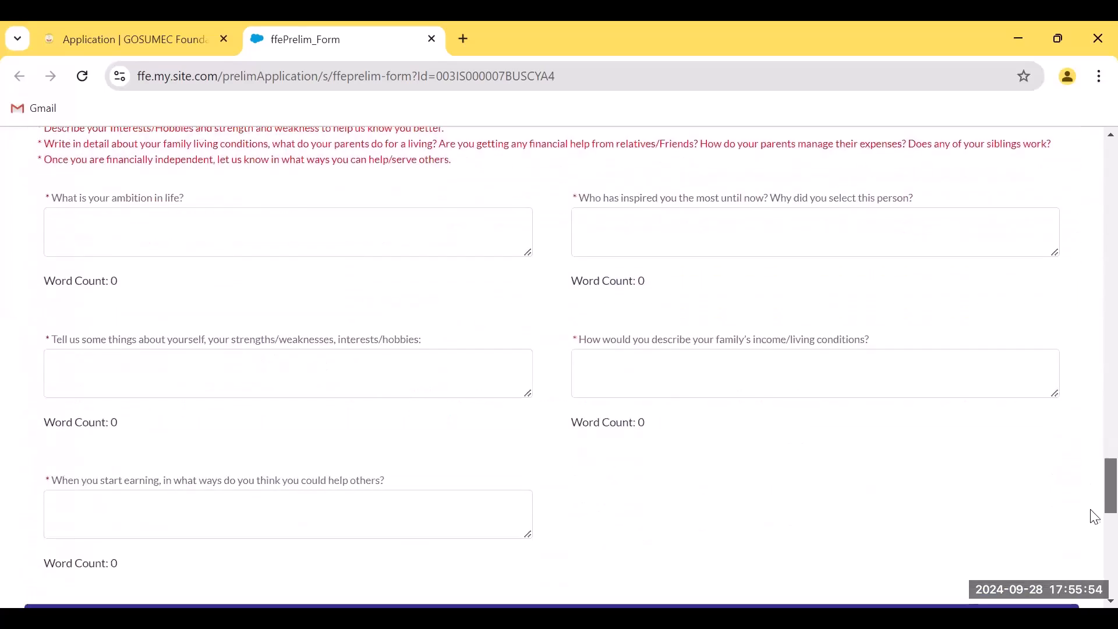
scroll(1092, 501, "up", 4)
scroll(1094, 460, "up", 7)
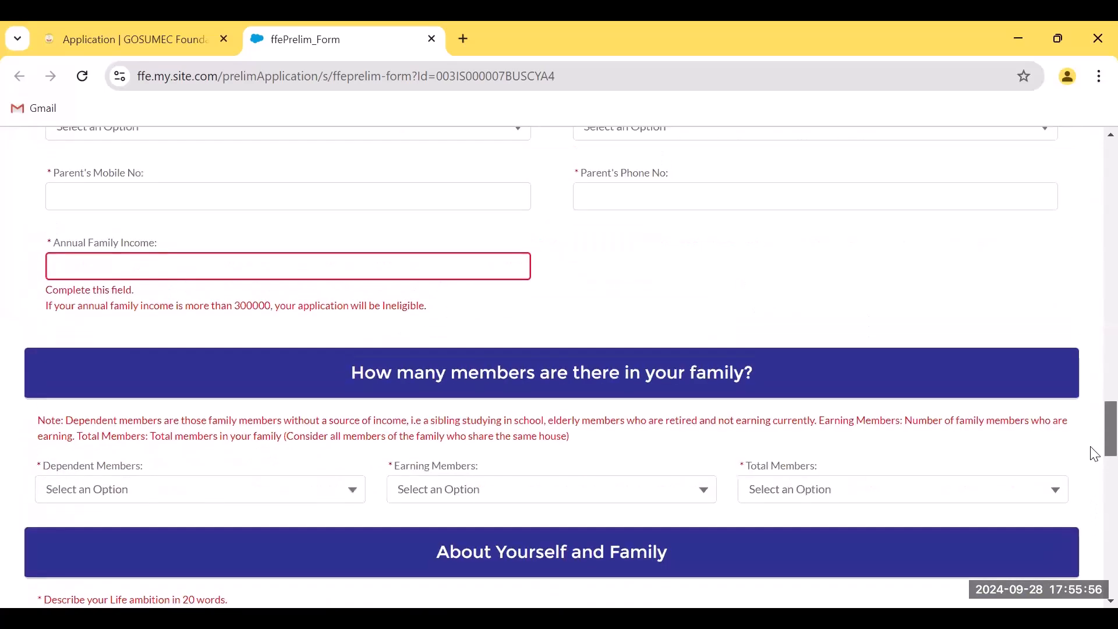
left_click(111, 278)
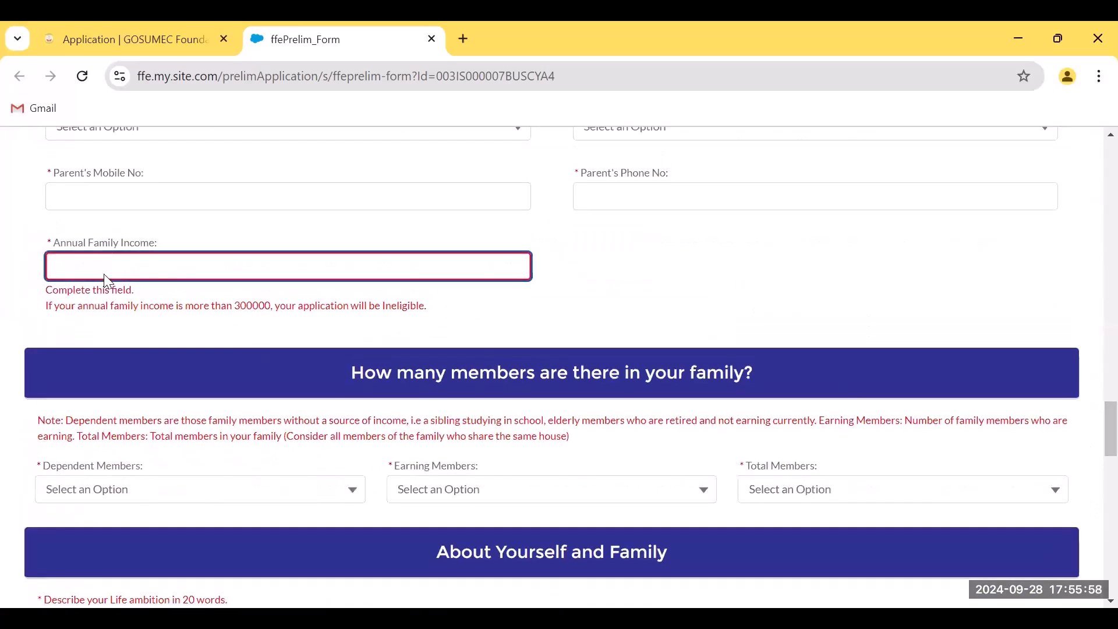
type("190000")
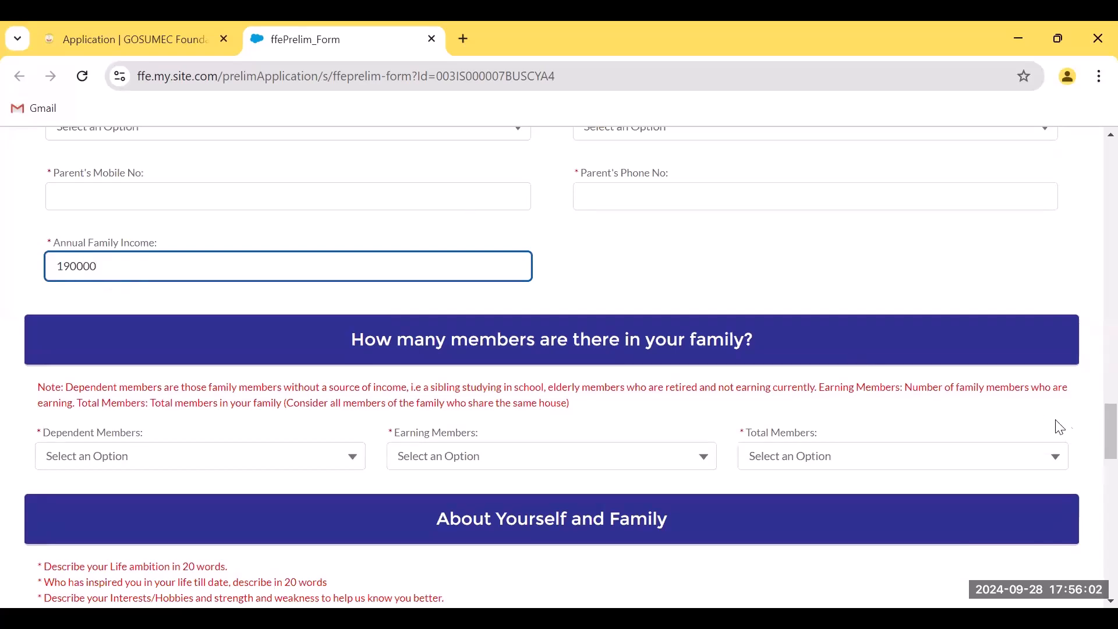
scroll(1095, 488, "down", 2)
scroll(1095, 488, "down", 20)
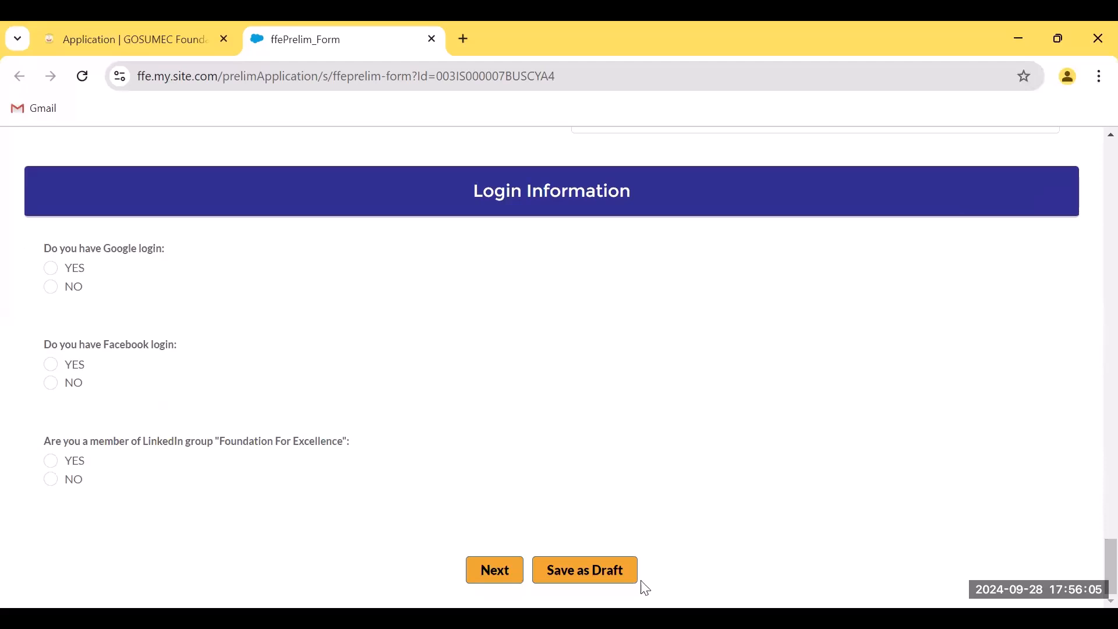
Save the application as a draft and confirm the 'Hi..!' dialog with Ok
left_click(599, 583)
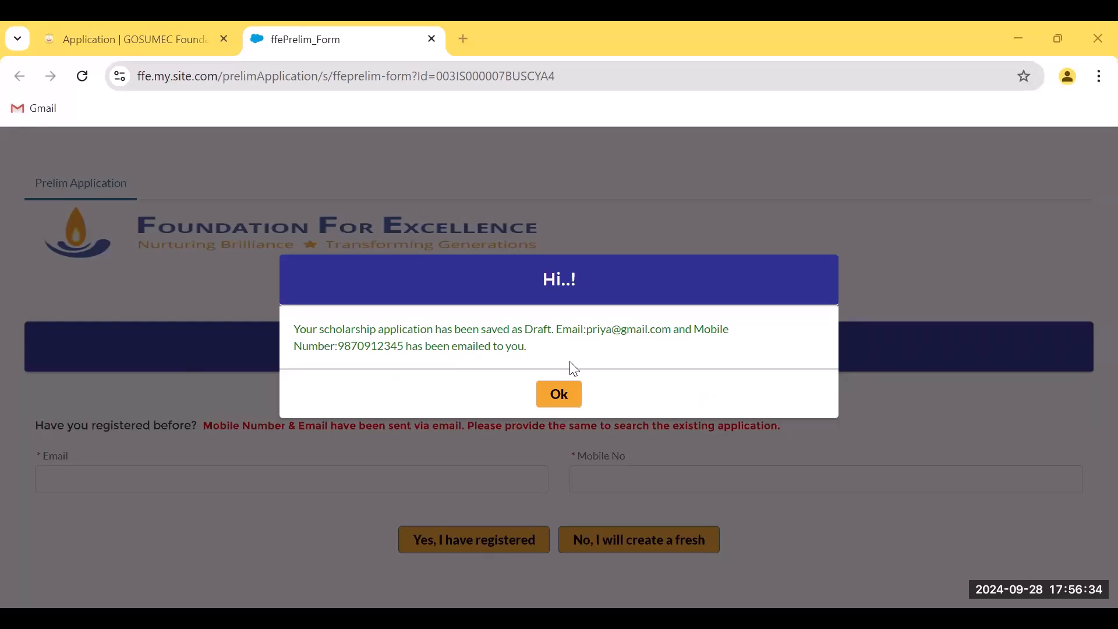
left_click(565, 400)
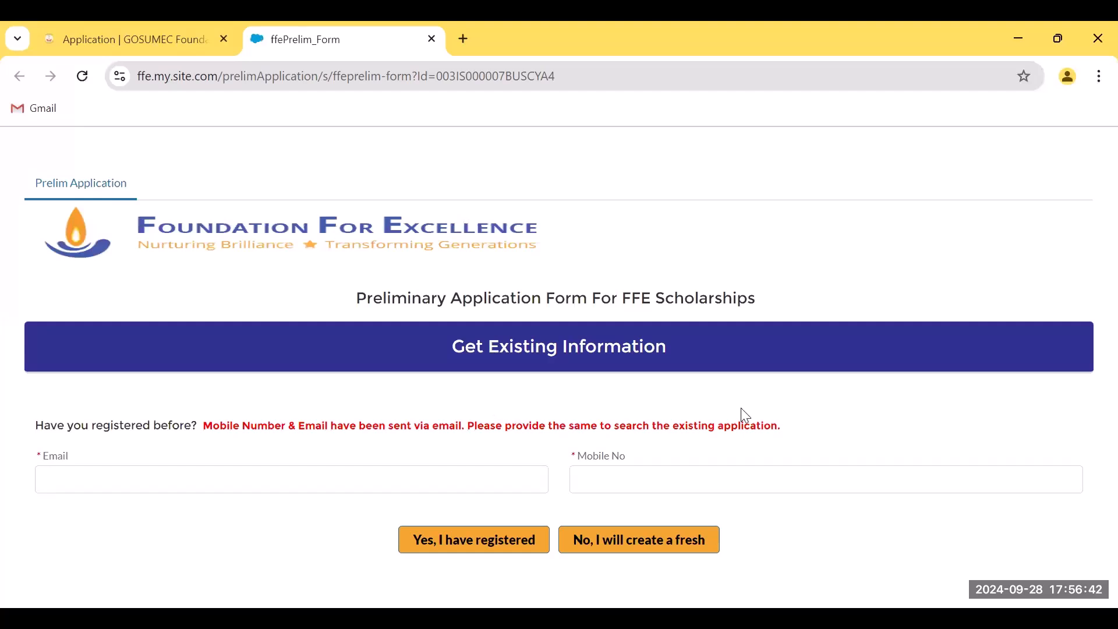
Look up the saved draft with the registered email and mobile number, then dismiss the welcome-back message
left_click(127, 480)
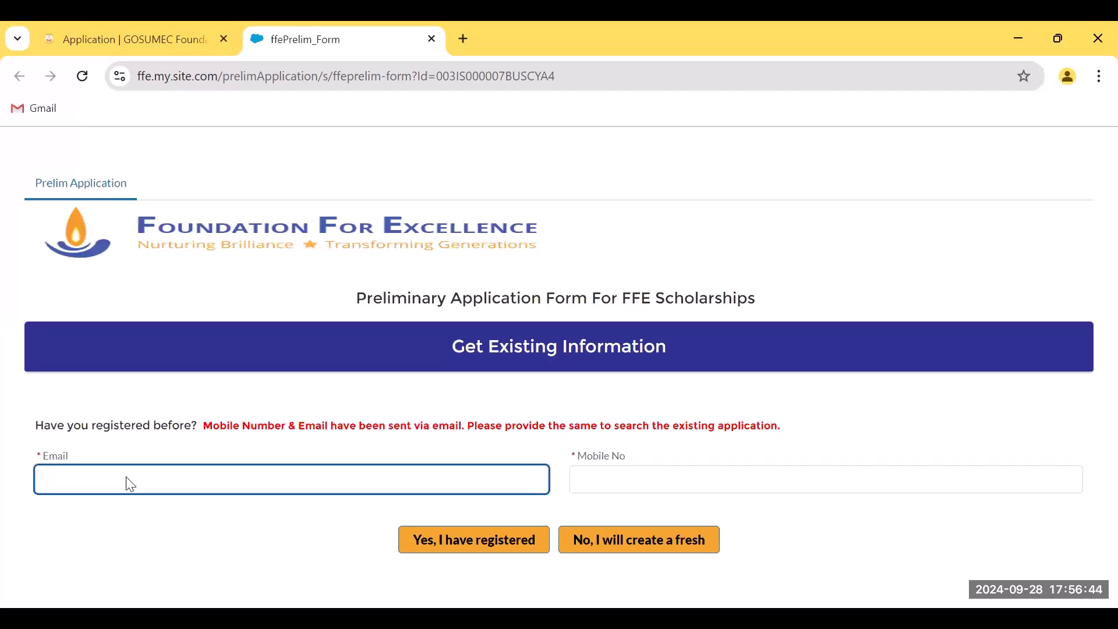
key("Tab")
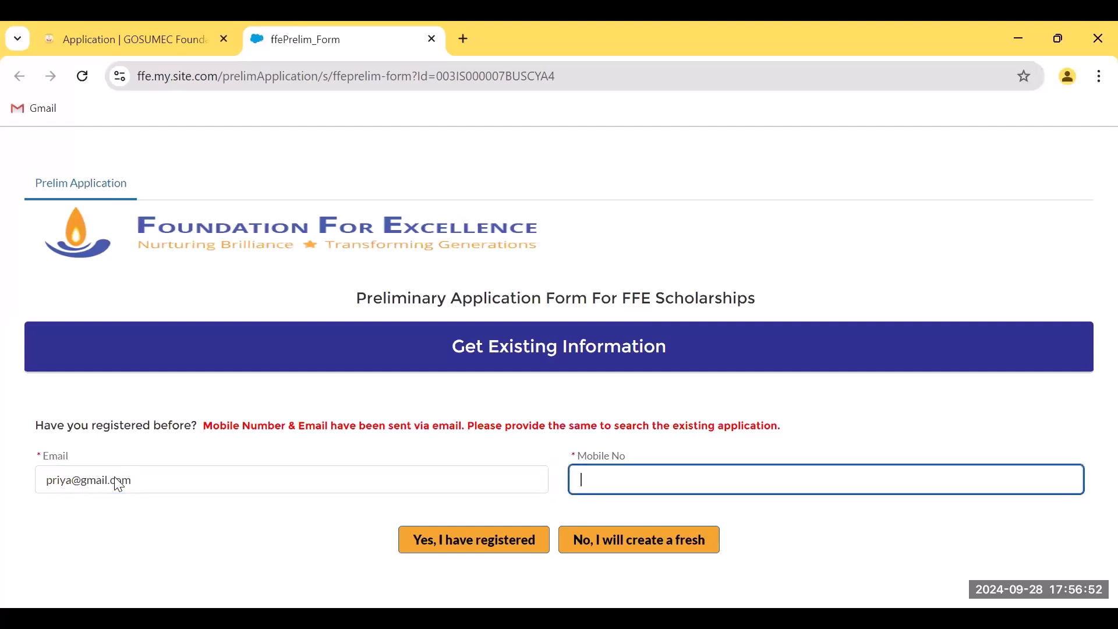
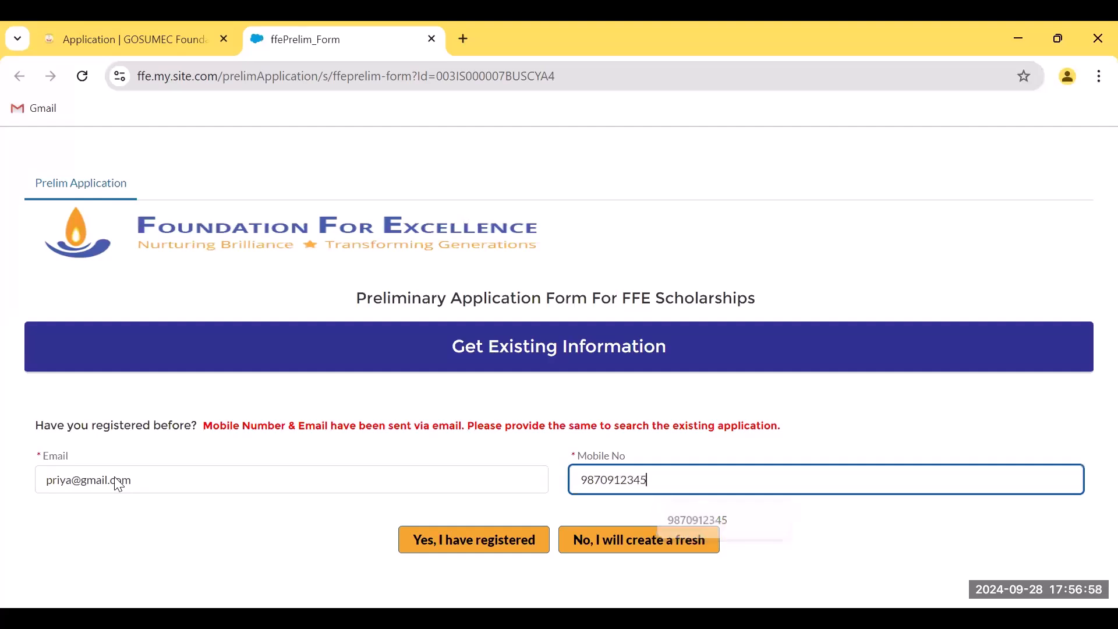
left_click(470, 547)
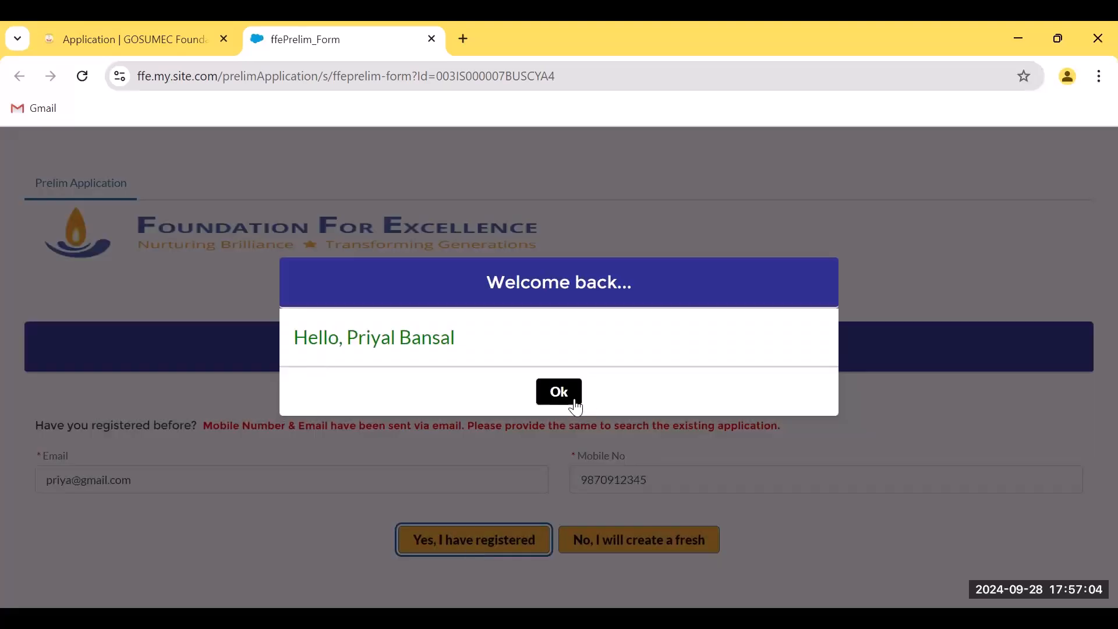
left_click(556, 391)
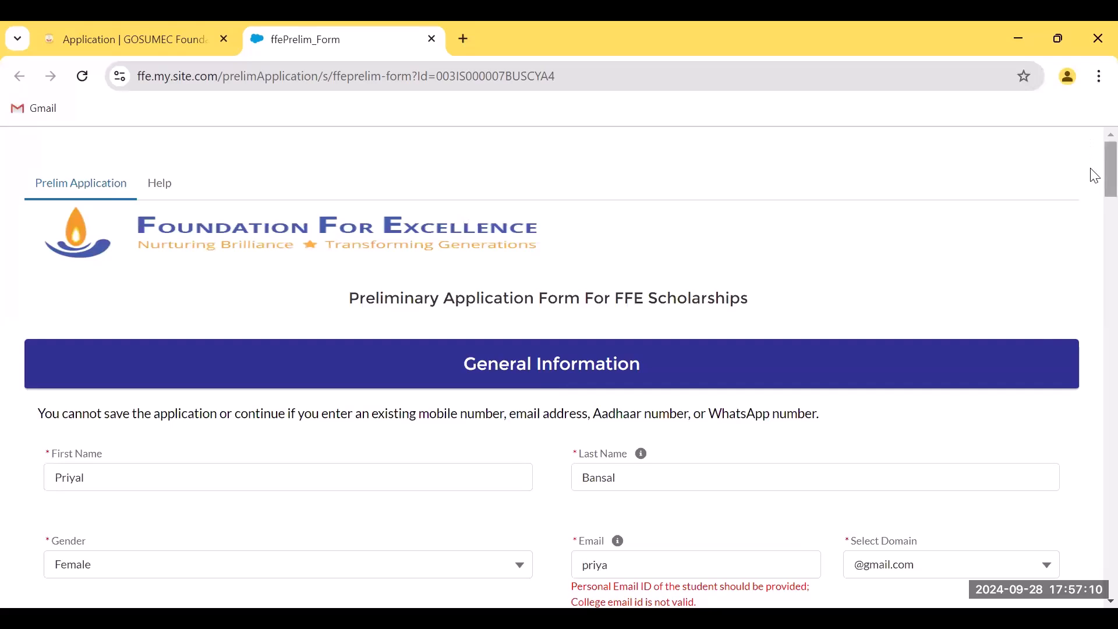
Fill the Student's Address with street '7th Main', locality 'Indiranagar' and pin code 560075
left_click_drag(1094, 176, 1091, 349)
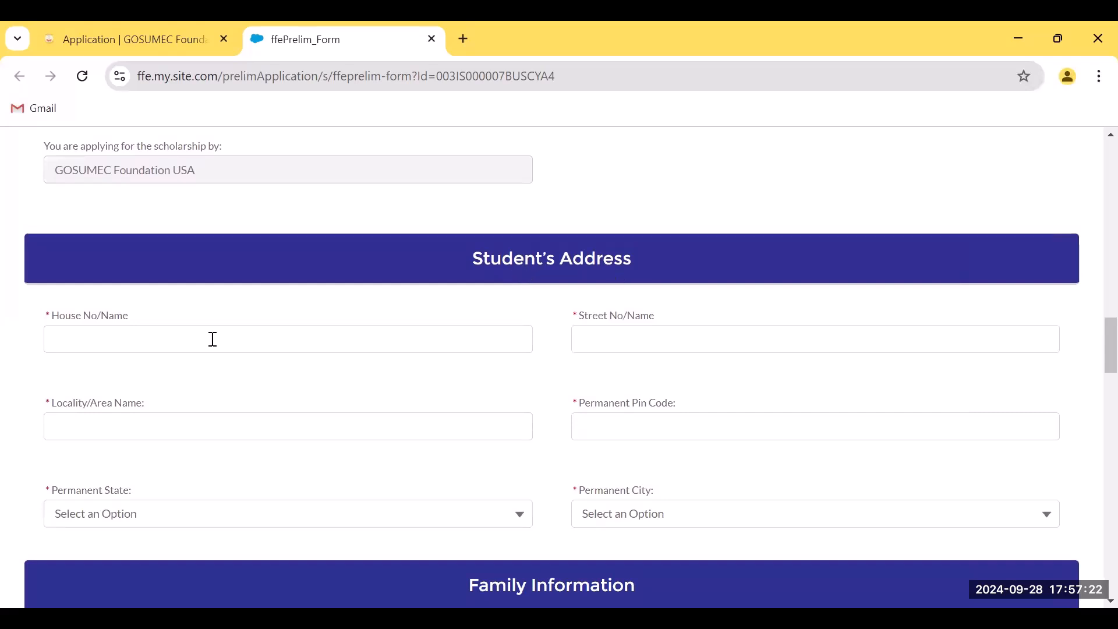
left_click(169, 339)
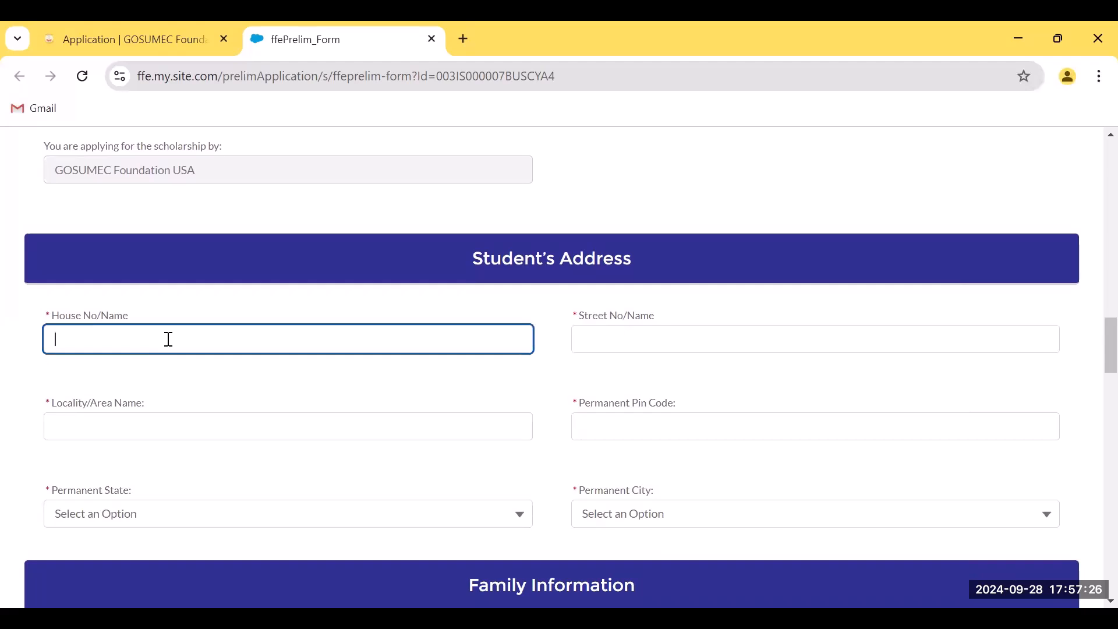
key("Tab")
type("7th Main")
key("Tab")
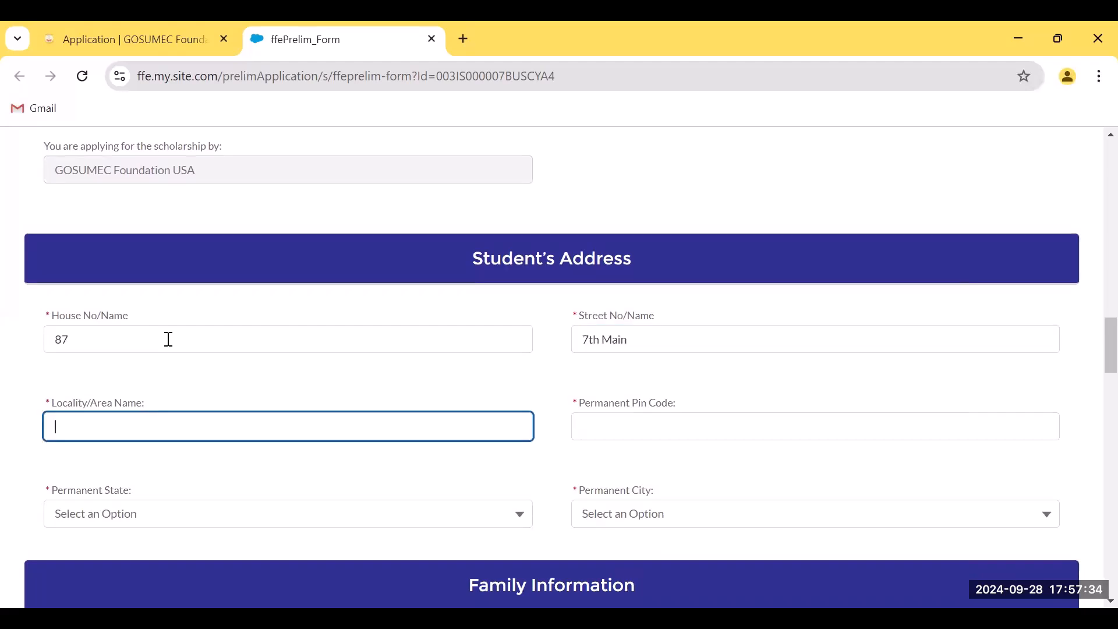
type("I")
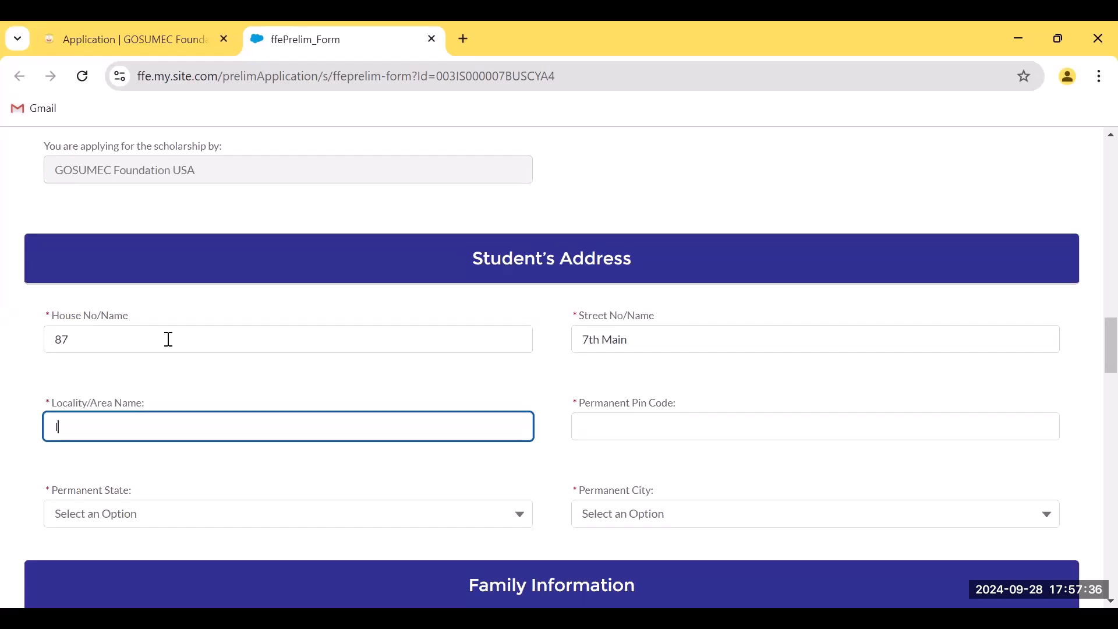
type("ndiranagar")
key("Tab")
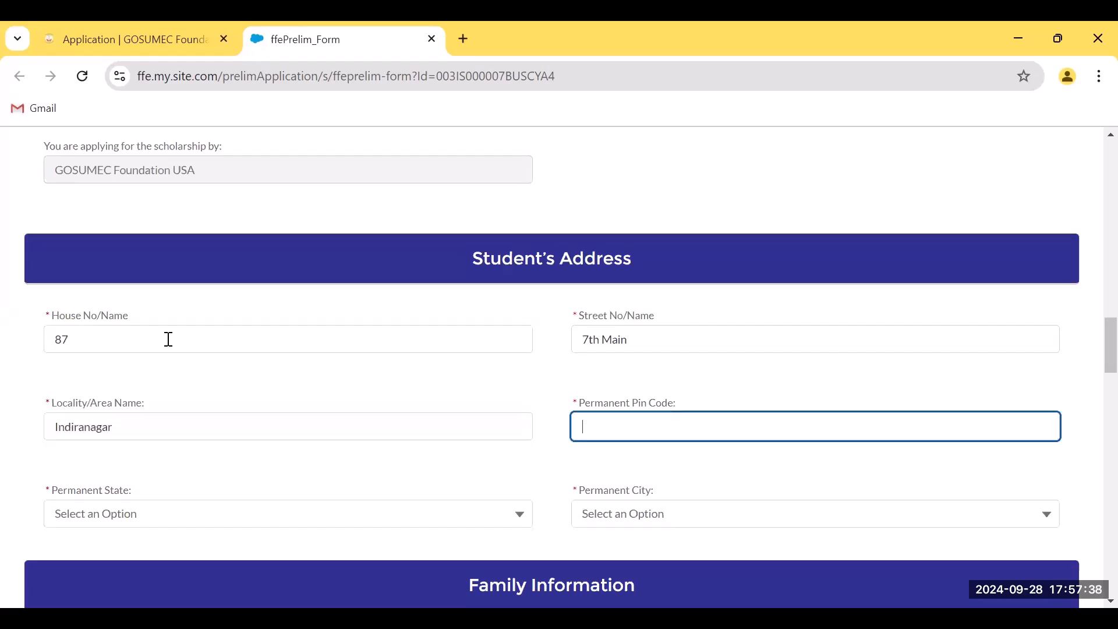
type("56")
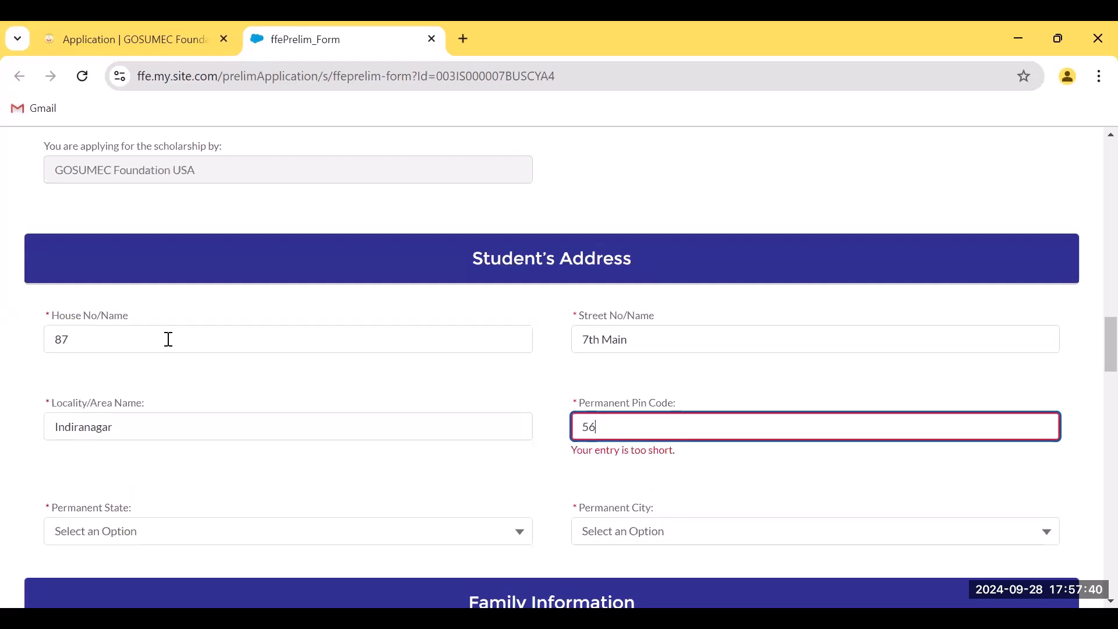
type("0075")
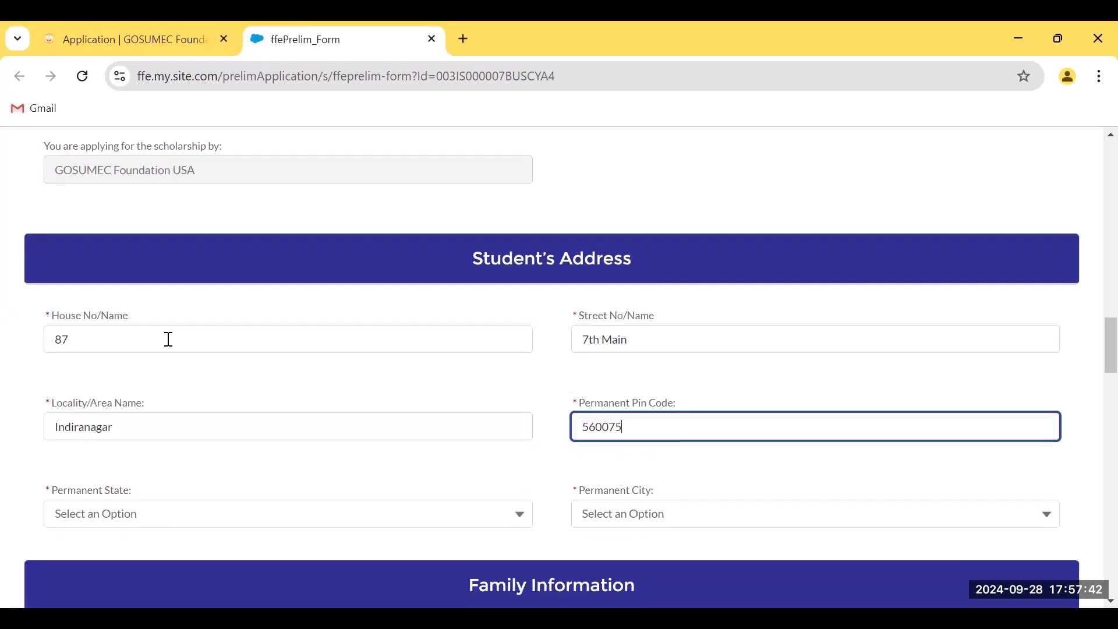
Choose Maharashtra as the state and Ahmednagar as the city
left_click(173, 520)
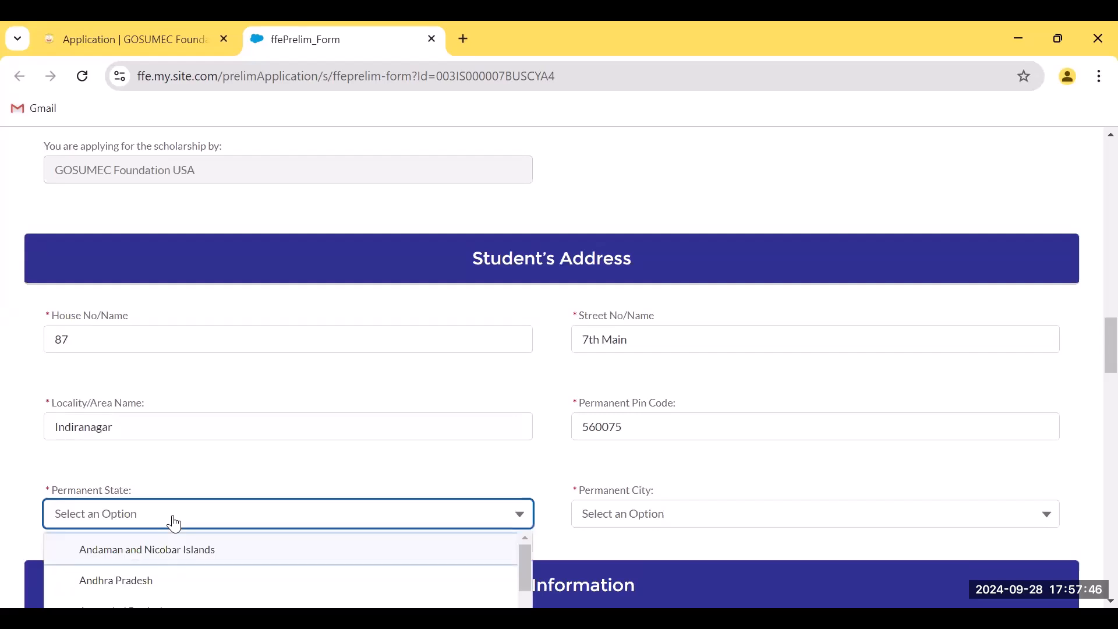
key("k")
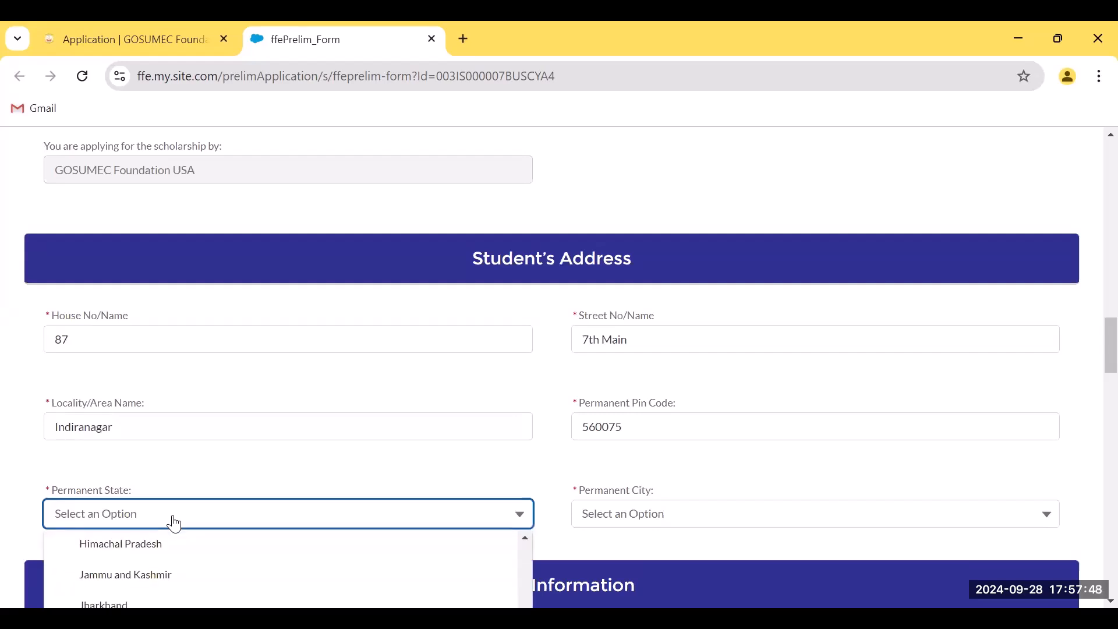
scroll(494, 452, "up", 2)
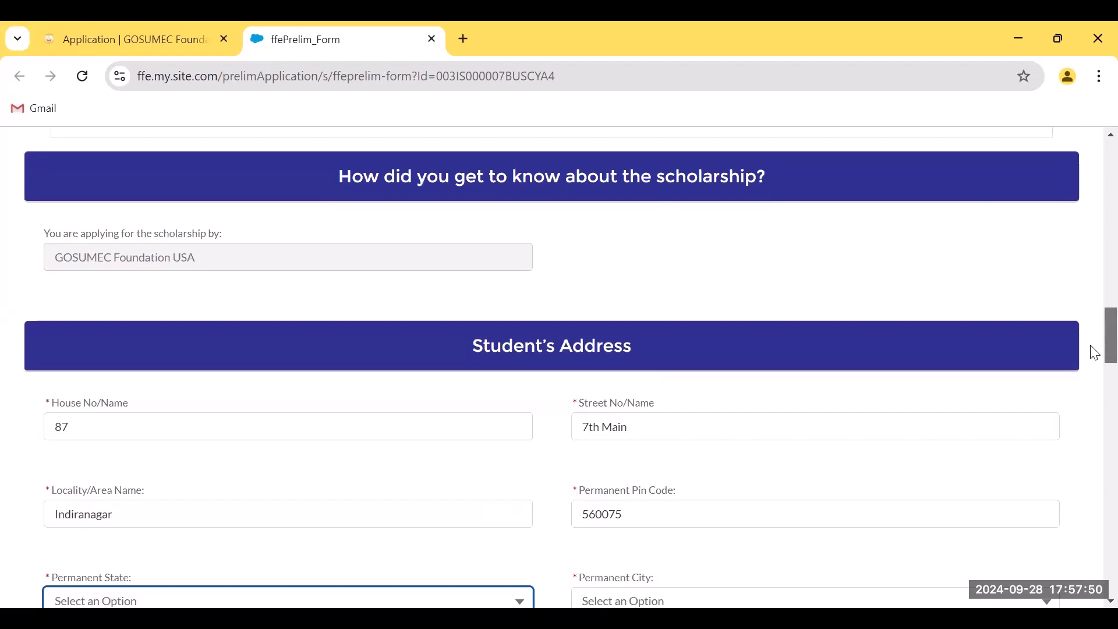
scroll(1094, 347, "down", 5)
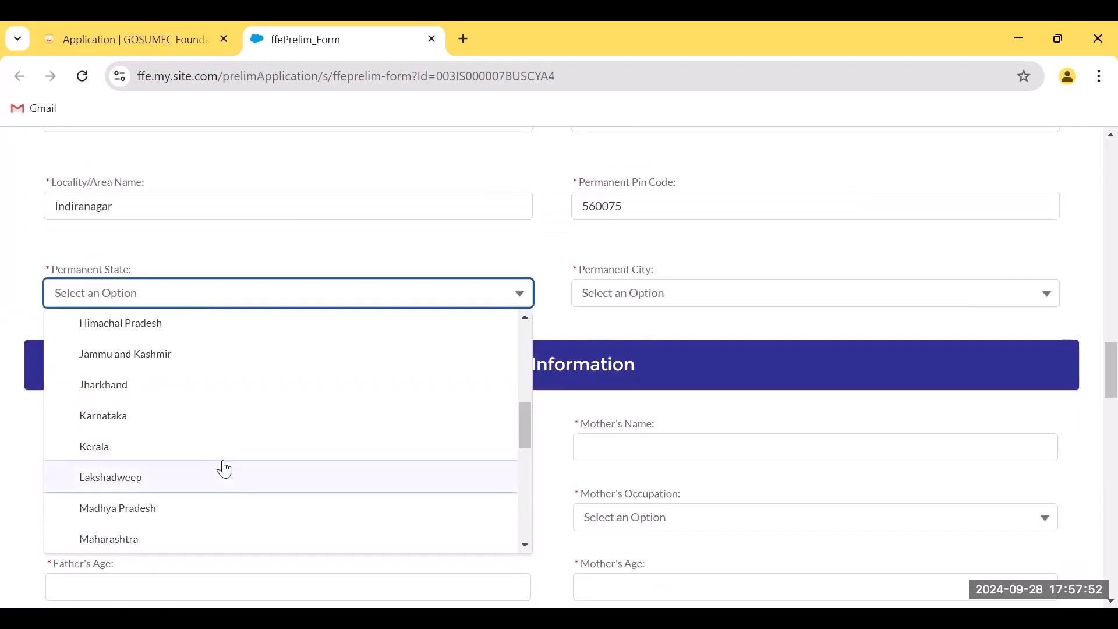
left_click(154, 540)
left_click(717, 300)
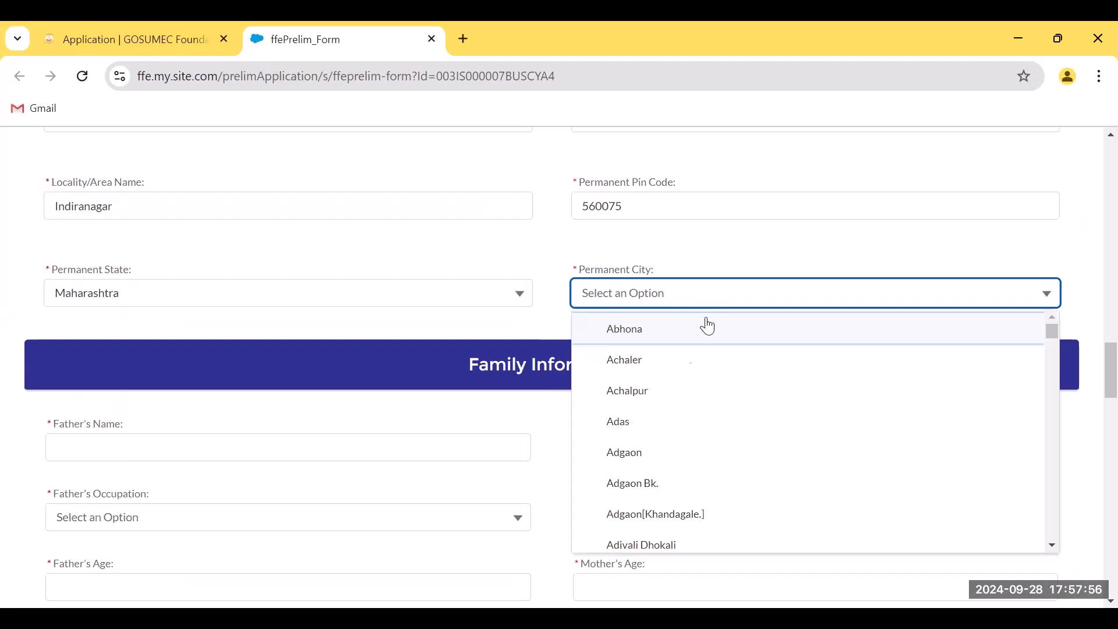
scroll(712, 430, "down", 5)
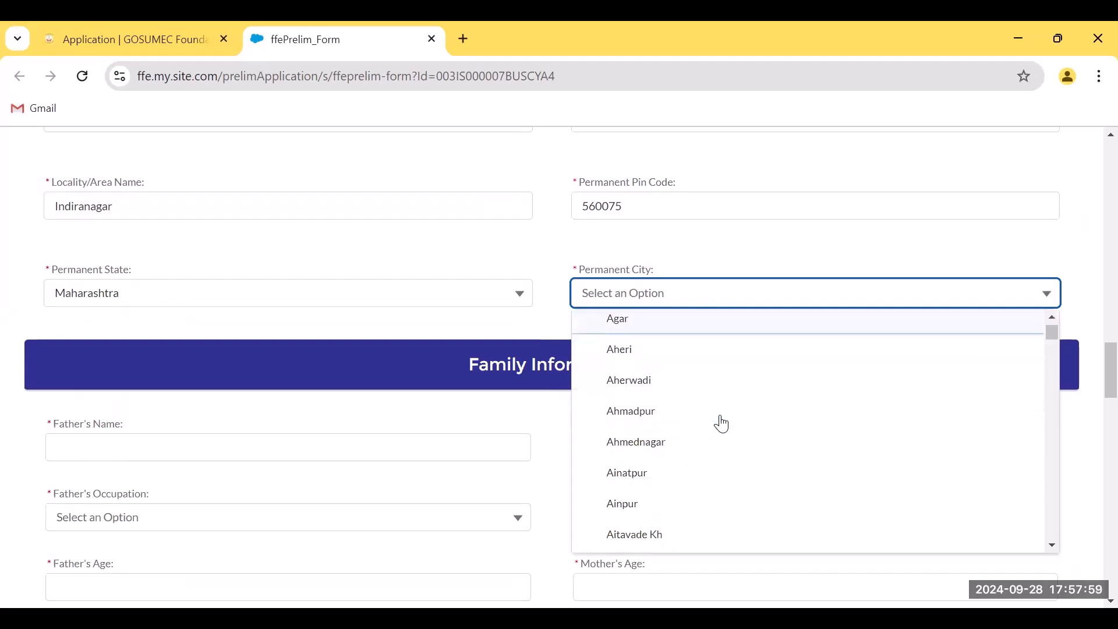
left_click(654, 449)
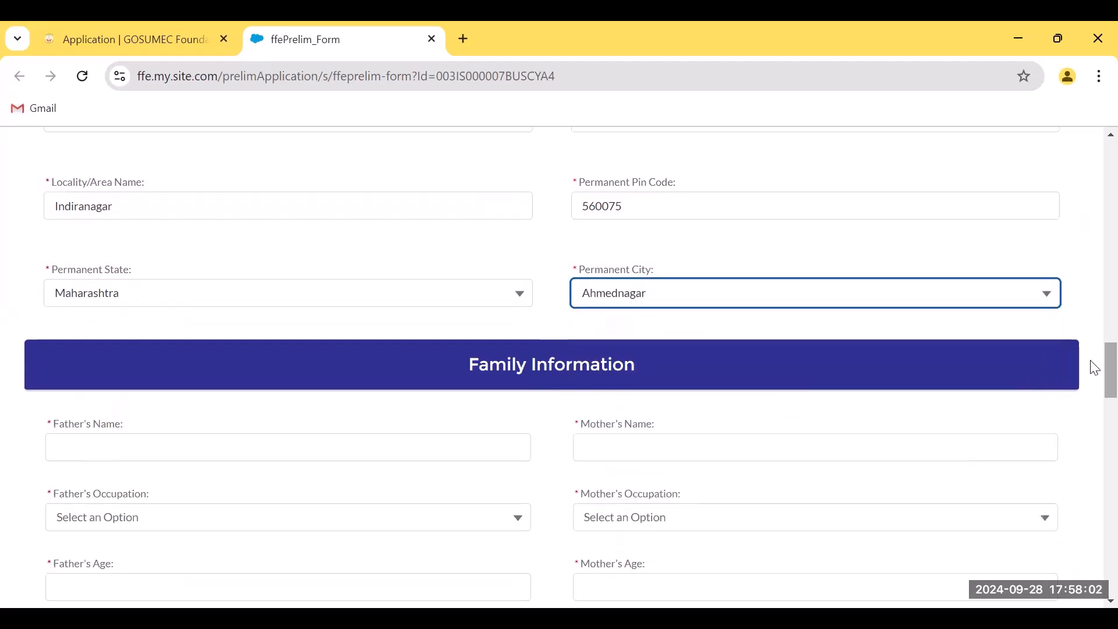
scroll(1095, 377, "down", 1)
left_click_drag(1091, 370, 1090, 371)
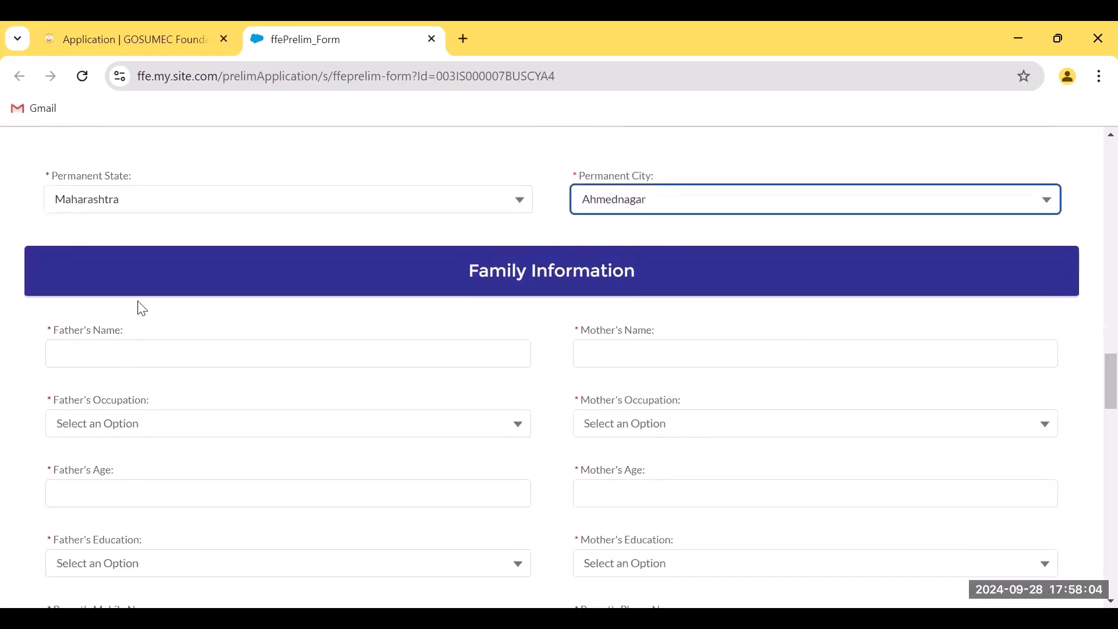
Enter the father's name, correcting a typo
left_click(178, 359)
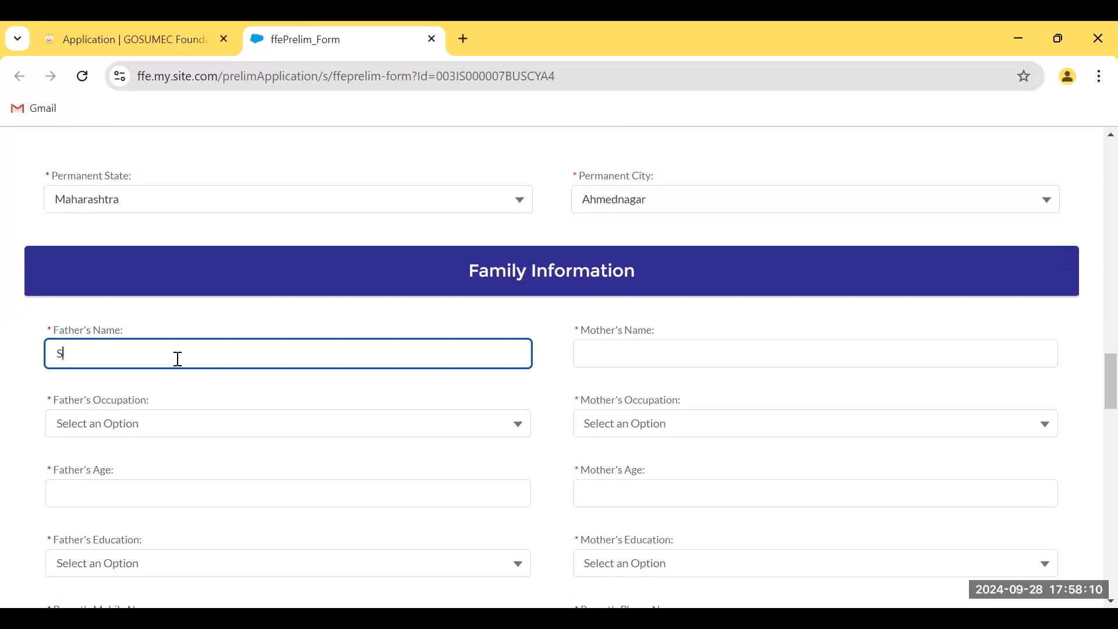
type("Sidradrama")
key("BackSpace")
key("BackSpace")
key("BackSpace")
key("BackSpace")
type("taram")
key("Tab")
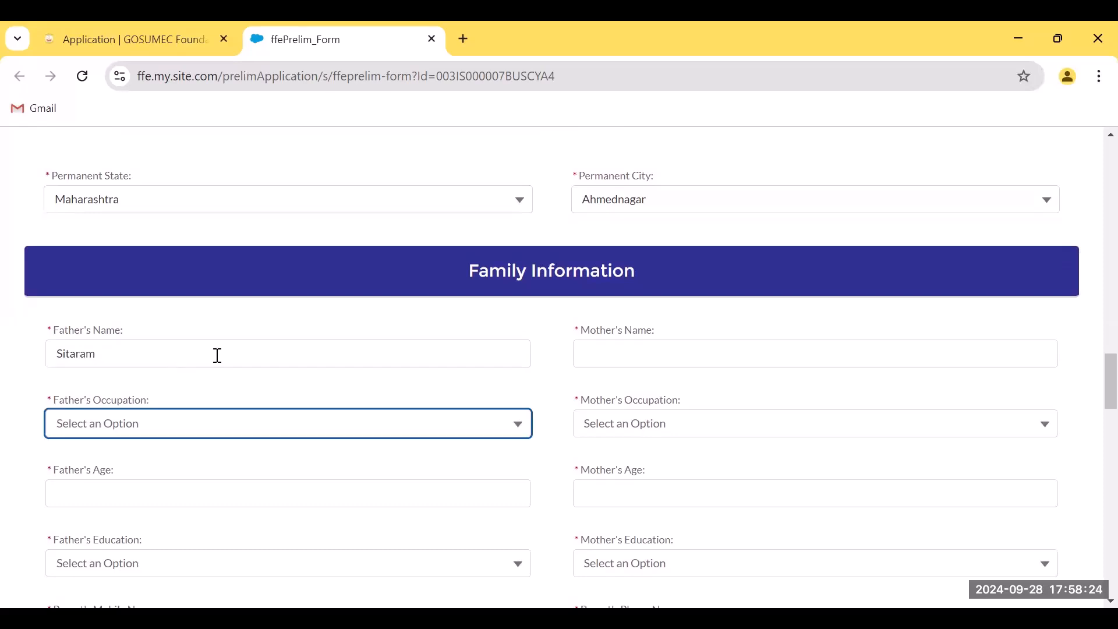
Set the father's occupation to Self Employed, business details 'Tailor', and age 56
left_click(517, 431)
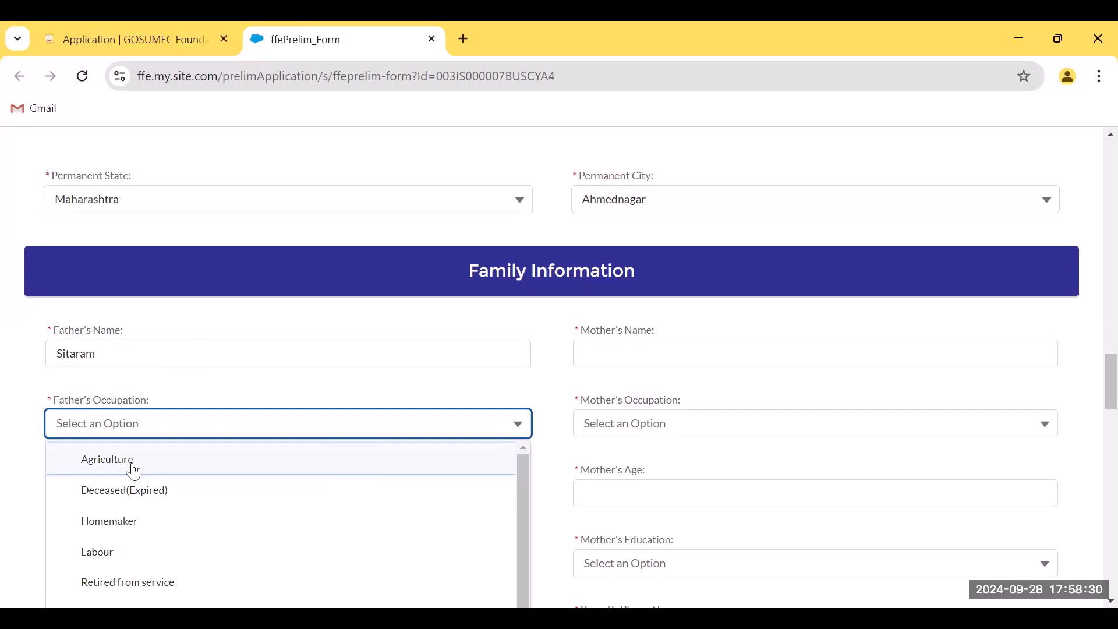
left_click_drag(519, 513, 520, 553)
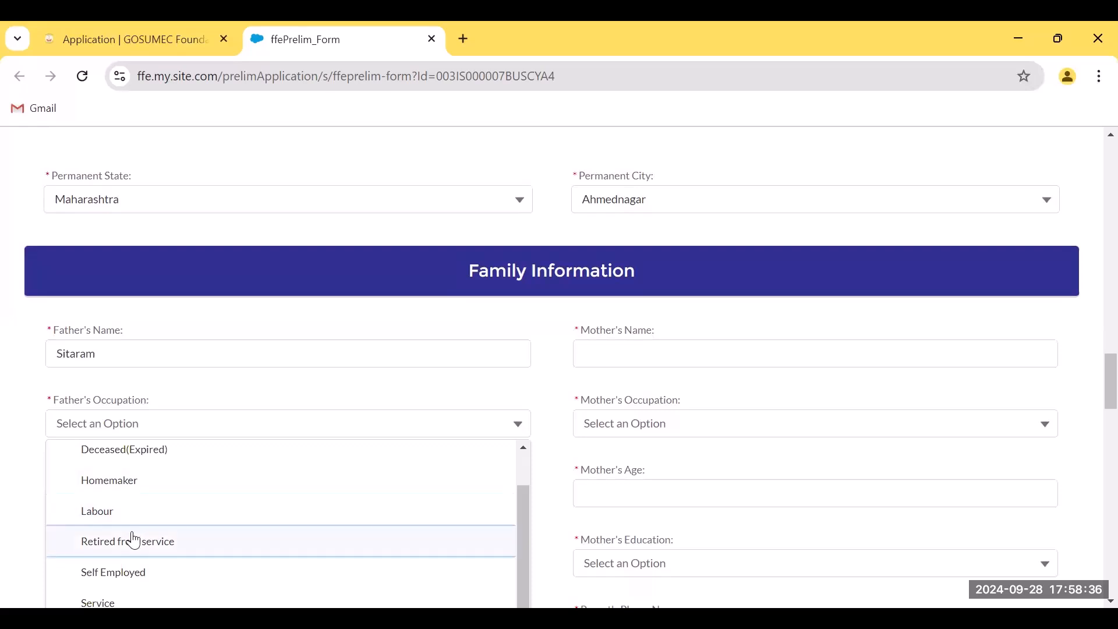
left_click_drag(525, 549, 523, 574)
left_click(424, 582)
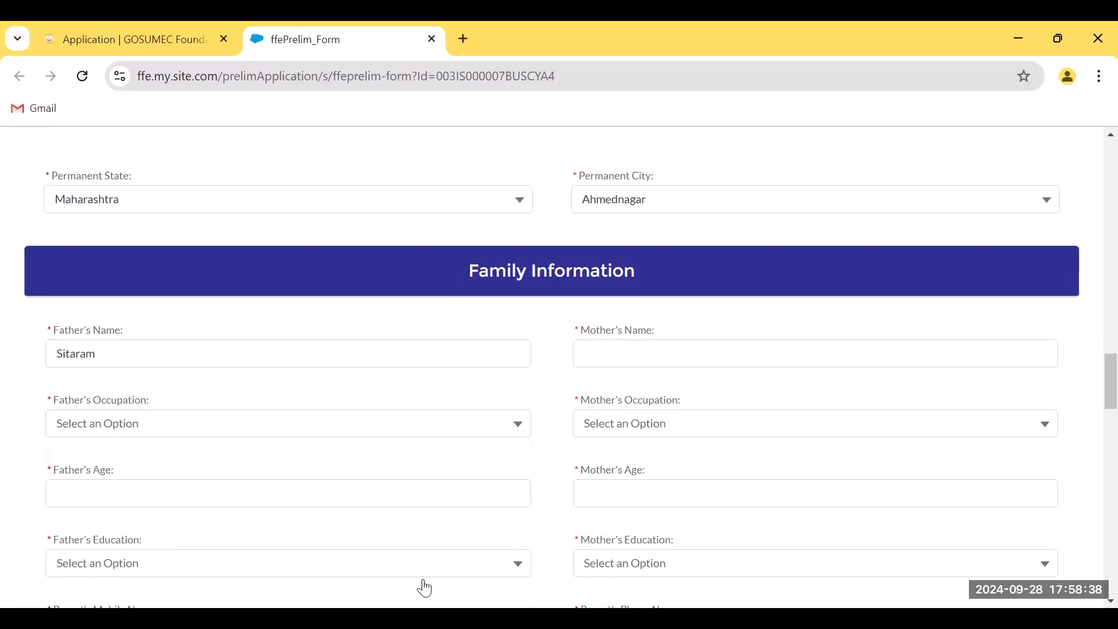
left_click(511, 434)
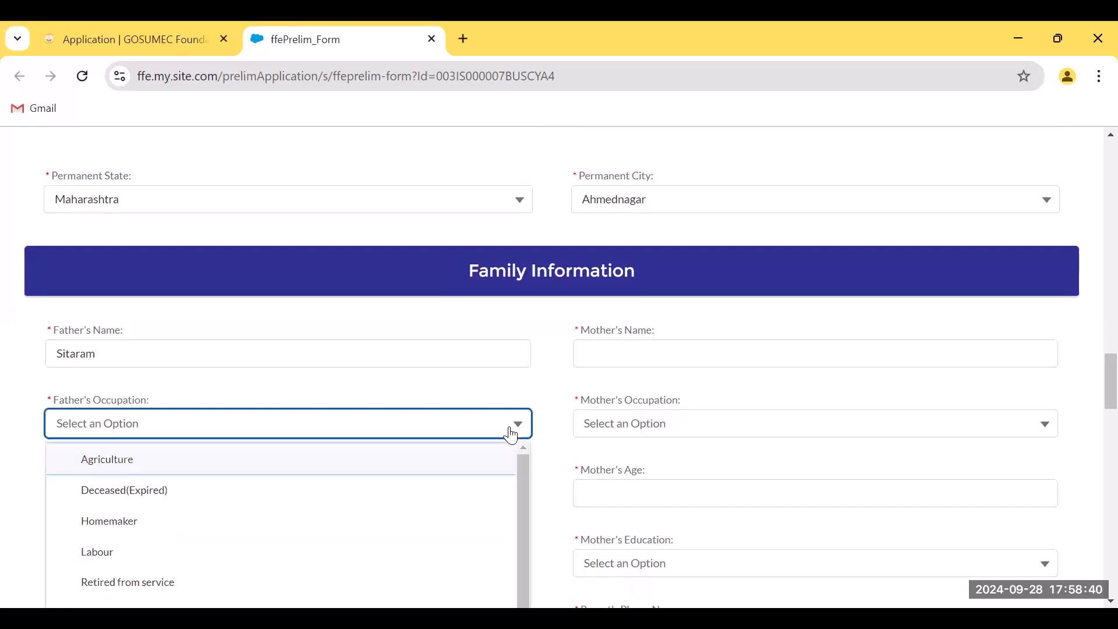
left_click_drag(521, 494, 521, 546)
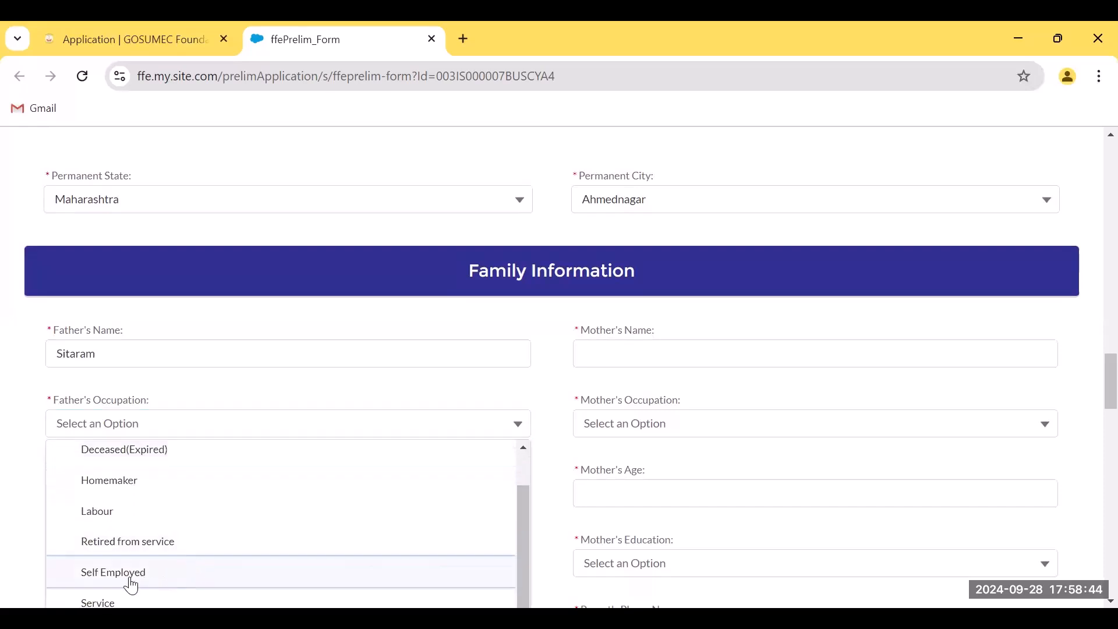
left_click(131, 576)
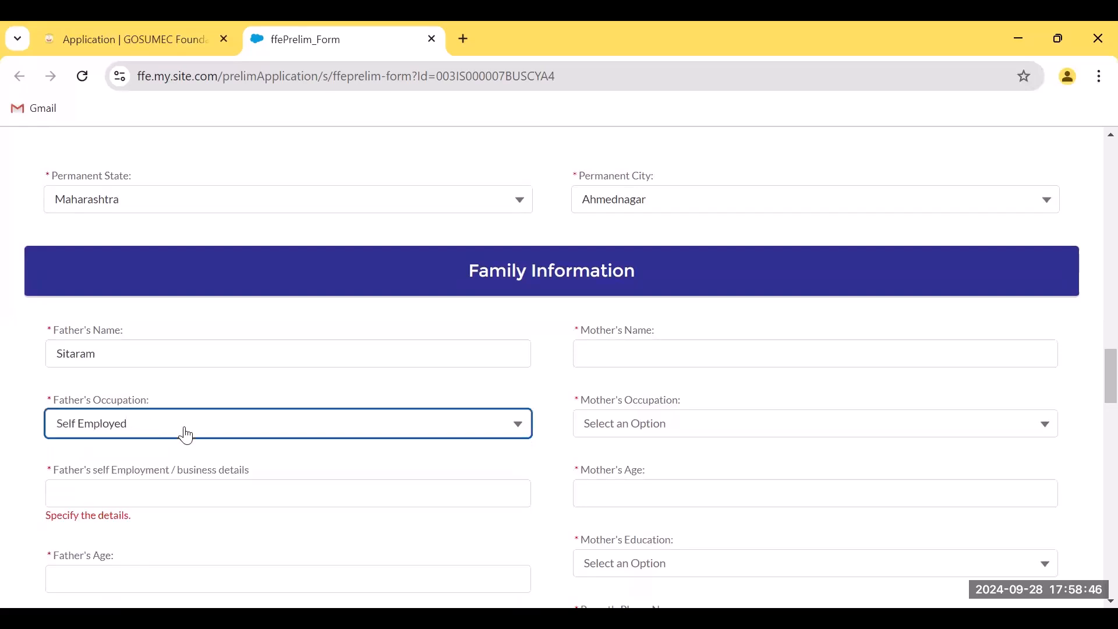
left_click(101, 495)
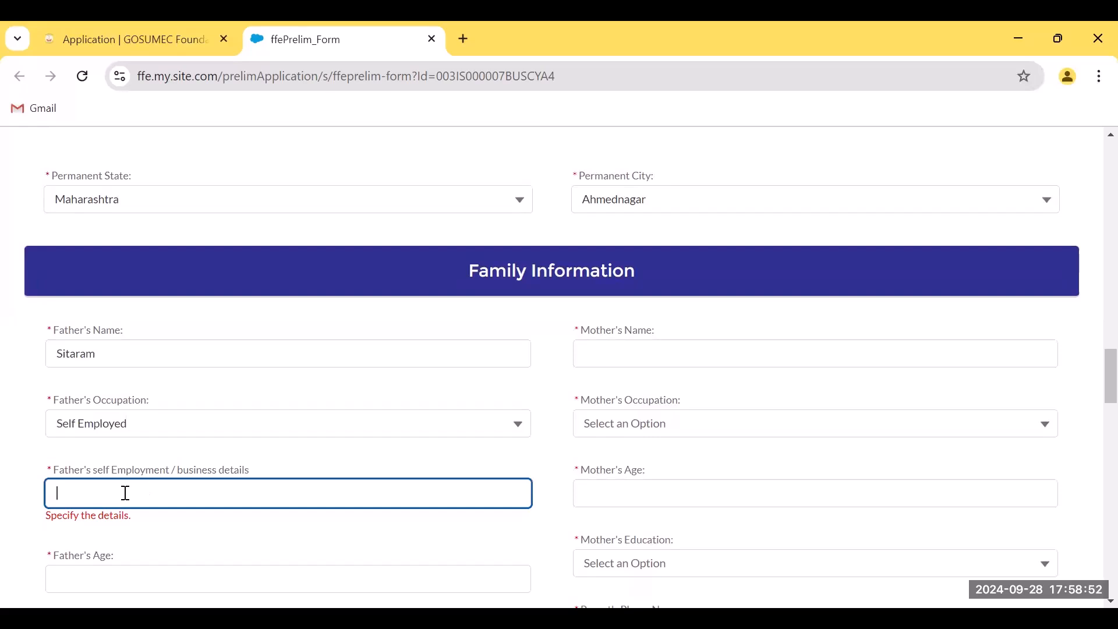
type("Tailor")
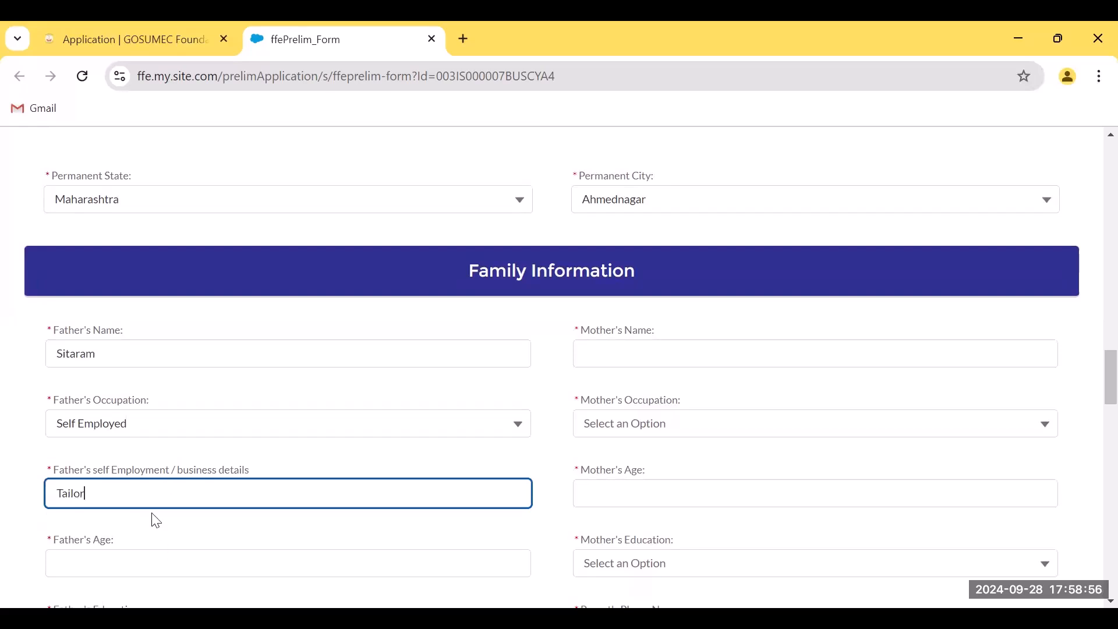
left_click(104, 565)
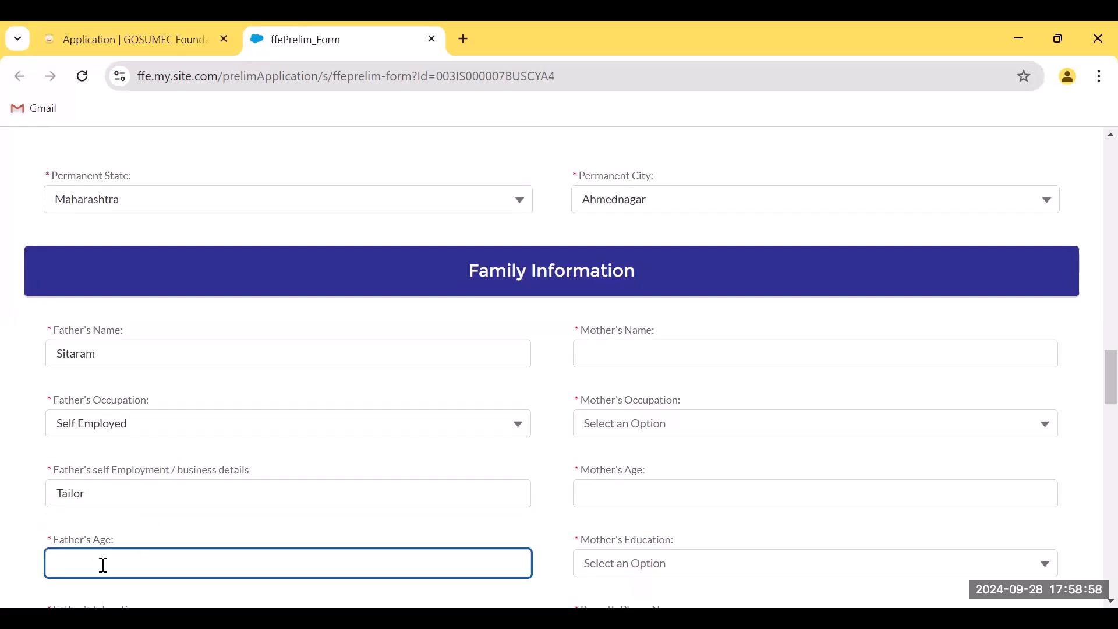
type("56")
Set the father's education to Class X and enter the parent's mobile number
scroll(177, 493, "down", 3)
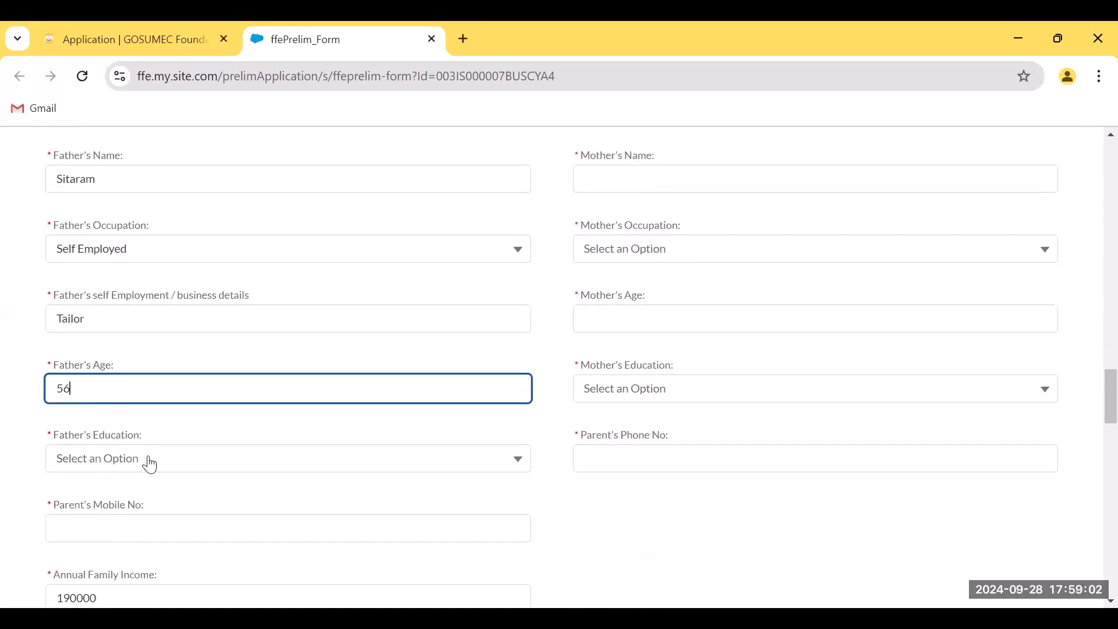
left_click(149, 463)
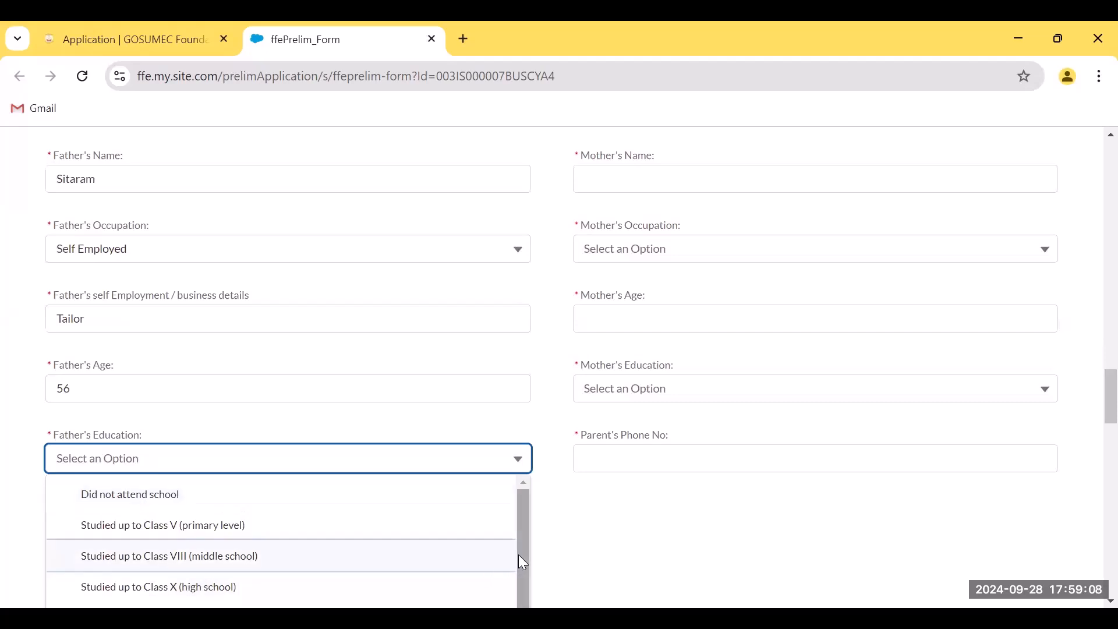
left_click_drag(519, 556, 520, 575)
left_click(178, 584)
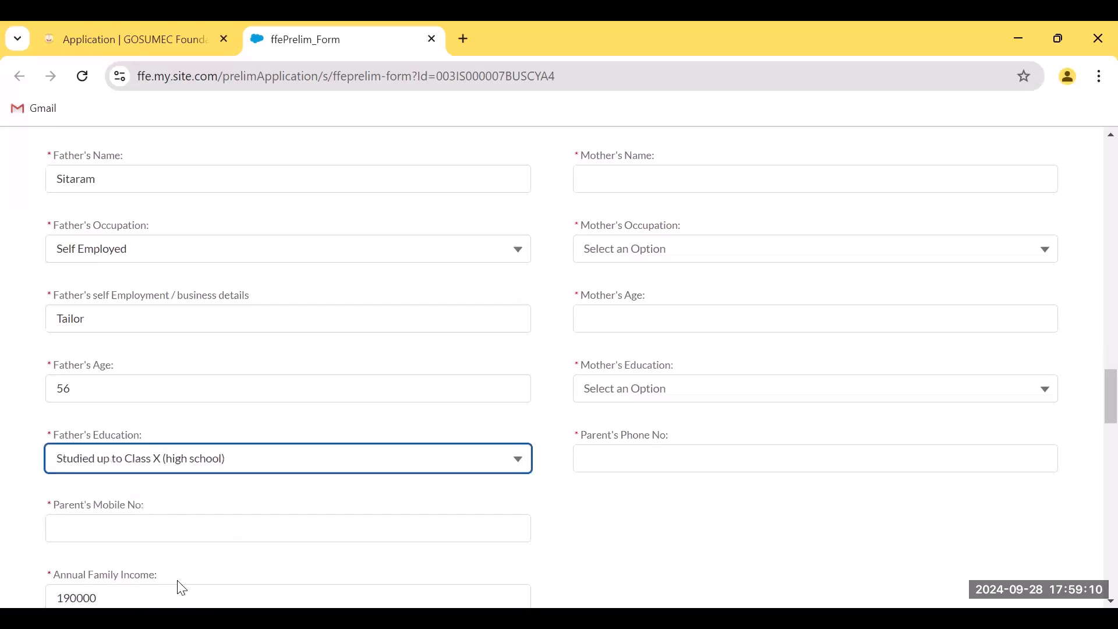
left_click(139, 525)
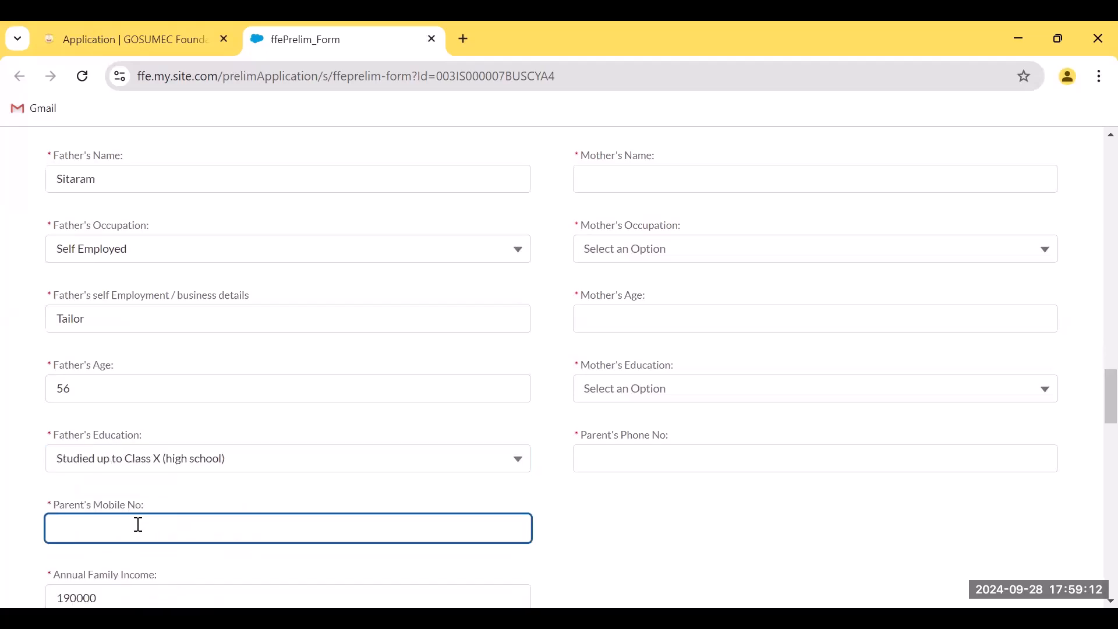
scroll(227, 553, "down", 1)
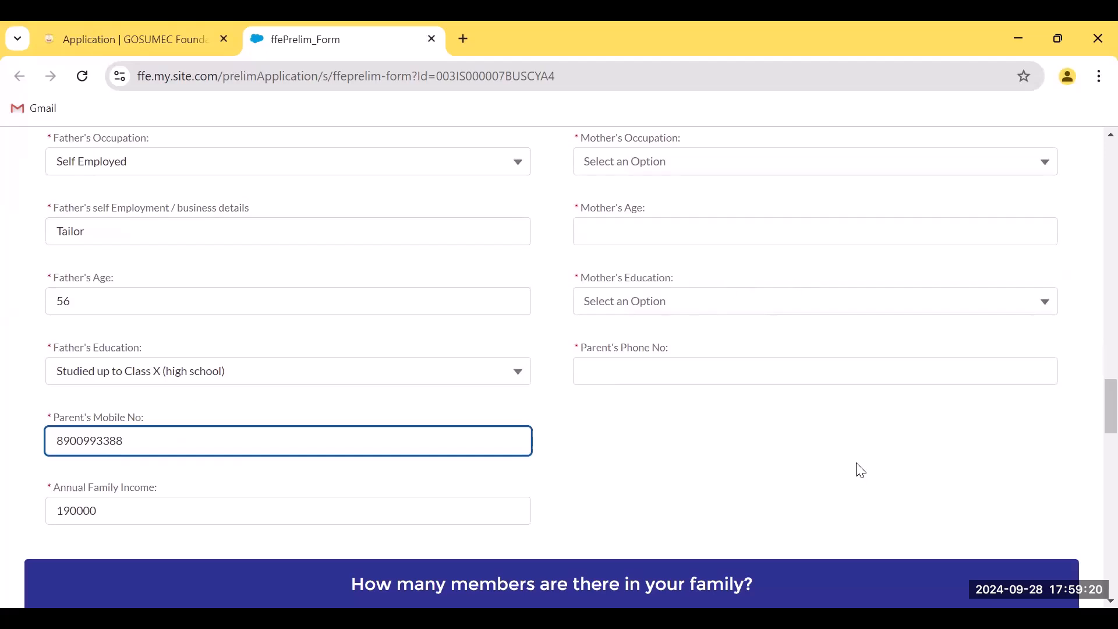
scroll(859, 467, "up", 3)
scroll(860, 468, "up", 4)
scroll(861, 468, "down", 3)
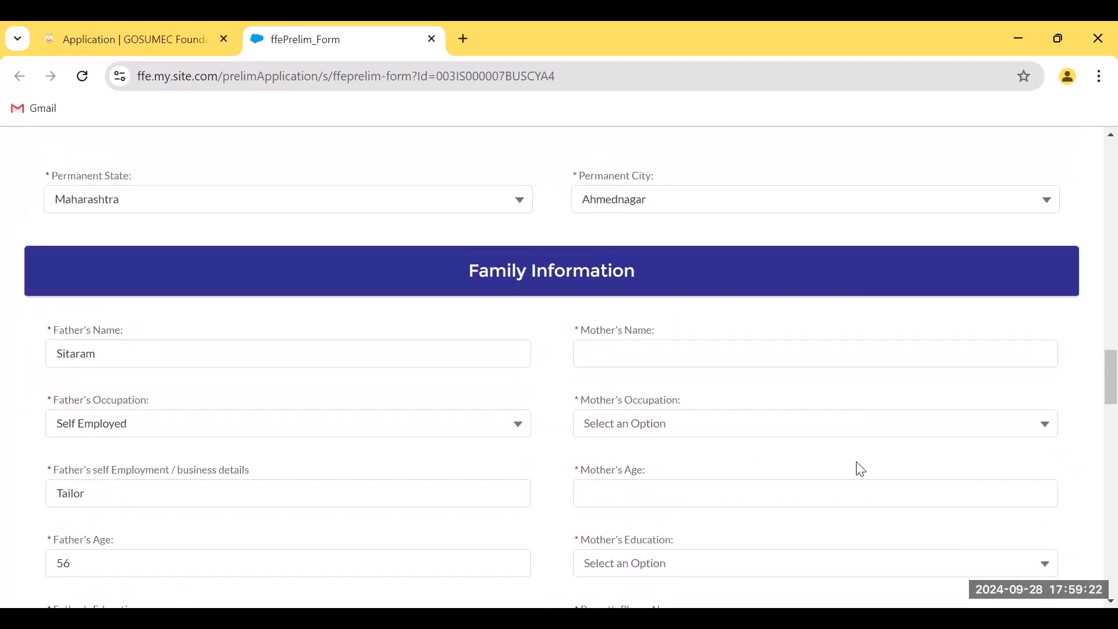
Enter the mother's name, fixing a typo
left_click(670, 352)
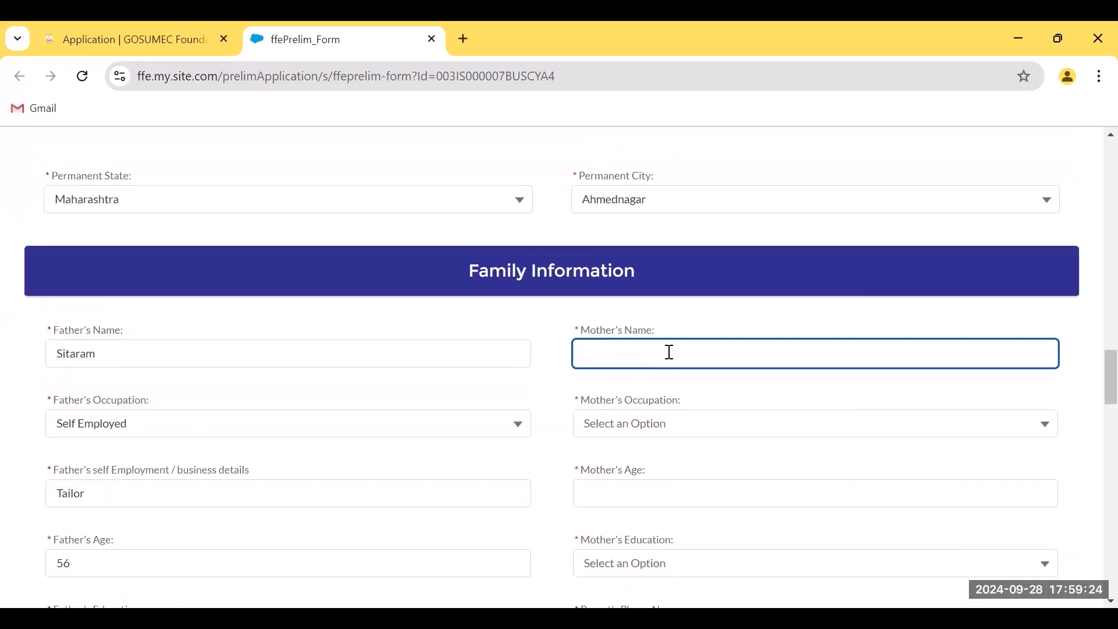
type("Shreedevi")
Choose Homemaker as the mother's occupation
left_click(654, 425)
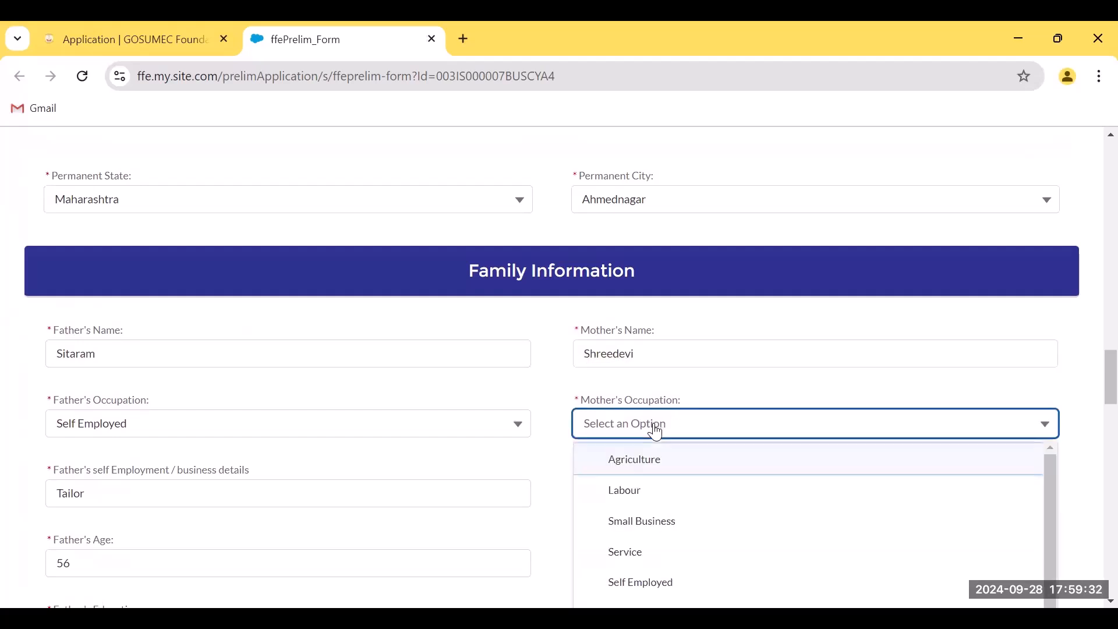
scroll(697, 506, "down", 1)
scroll(698, 507, "up", 1)
left_click_drag(1048, 495, 1053, 533)
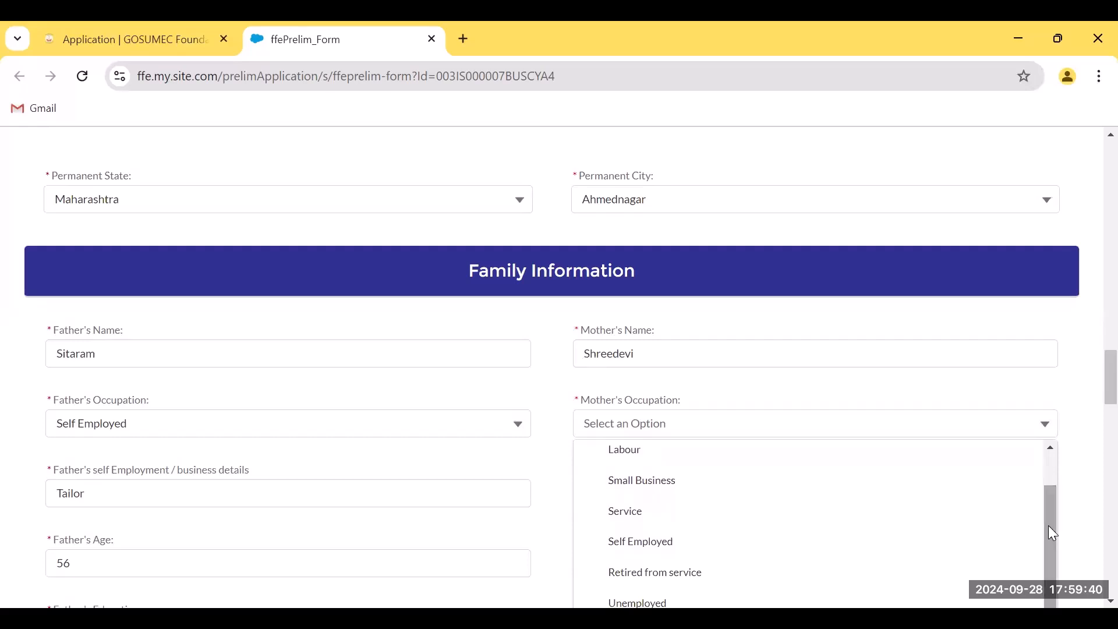
left_click(1046, 423)
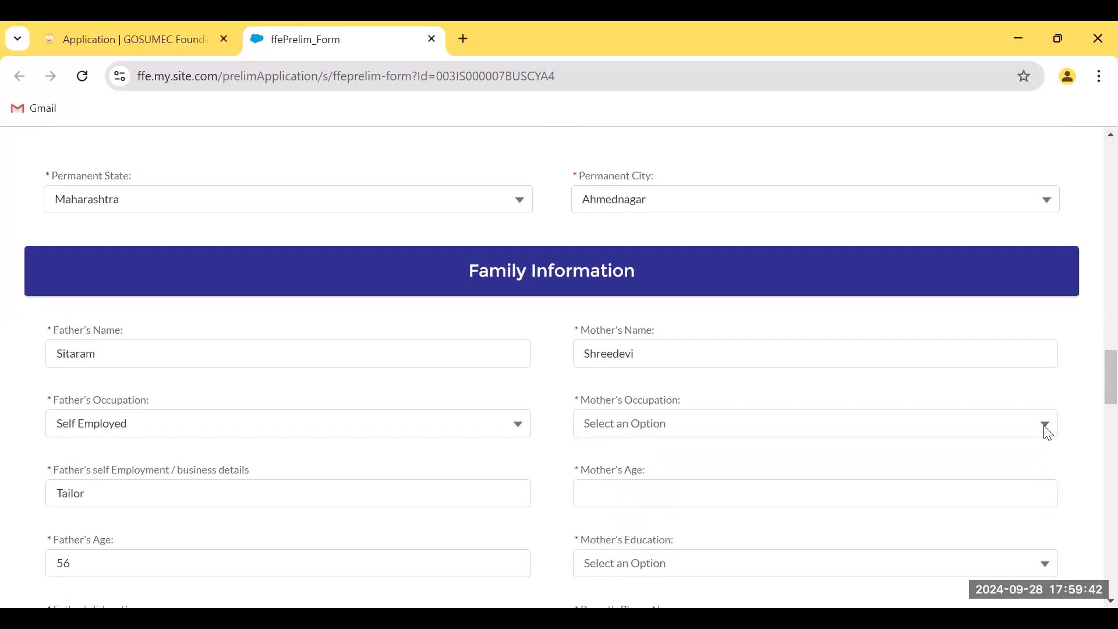
left_click(1046, 424)
left_click_drag(1045, 486, 1044, 535)
left_click_drag(1092, 382, 1092, 399)
left_click(1028, 273)
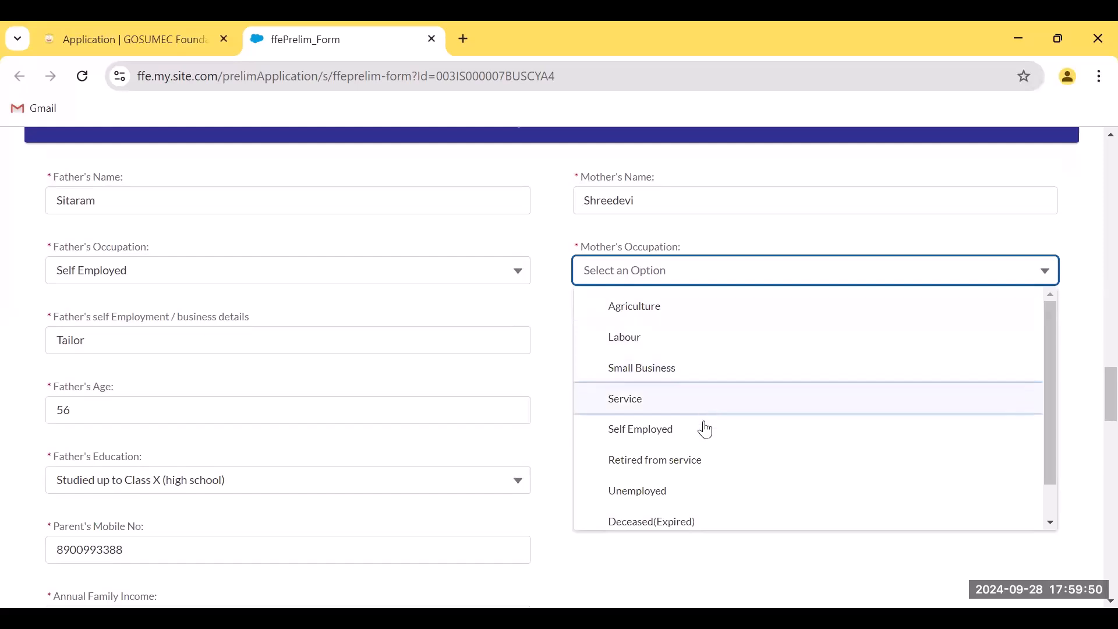
left_click_drag(1046, 473, 1051, 522)
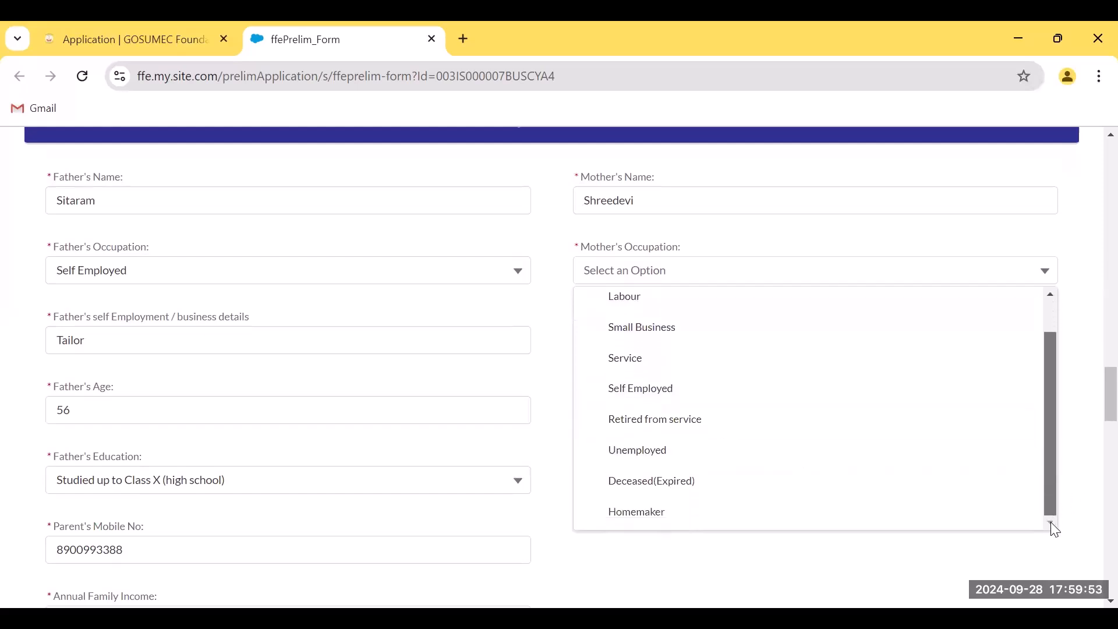
left_click(1035, 278)
left_click_drag(1051, 481, 990, 524)
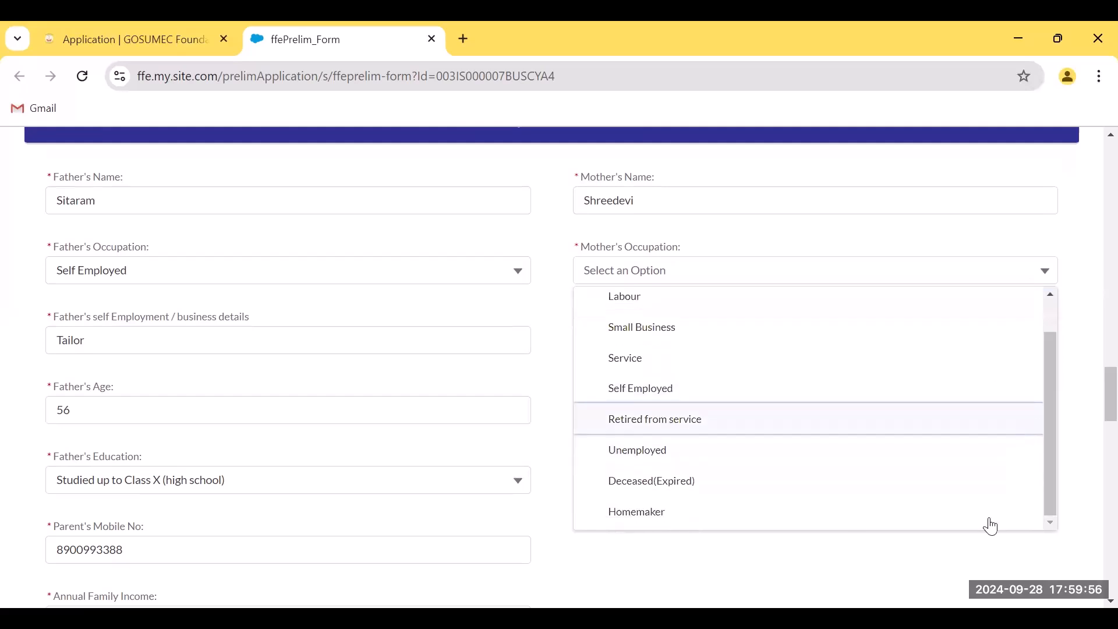
left_click(648, 521)
Set the mother's age to 46, education to Diploma, and enter the parent's phone number
left_click(653, 345)
type("5")
key("BackSpace")
type("46")
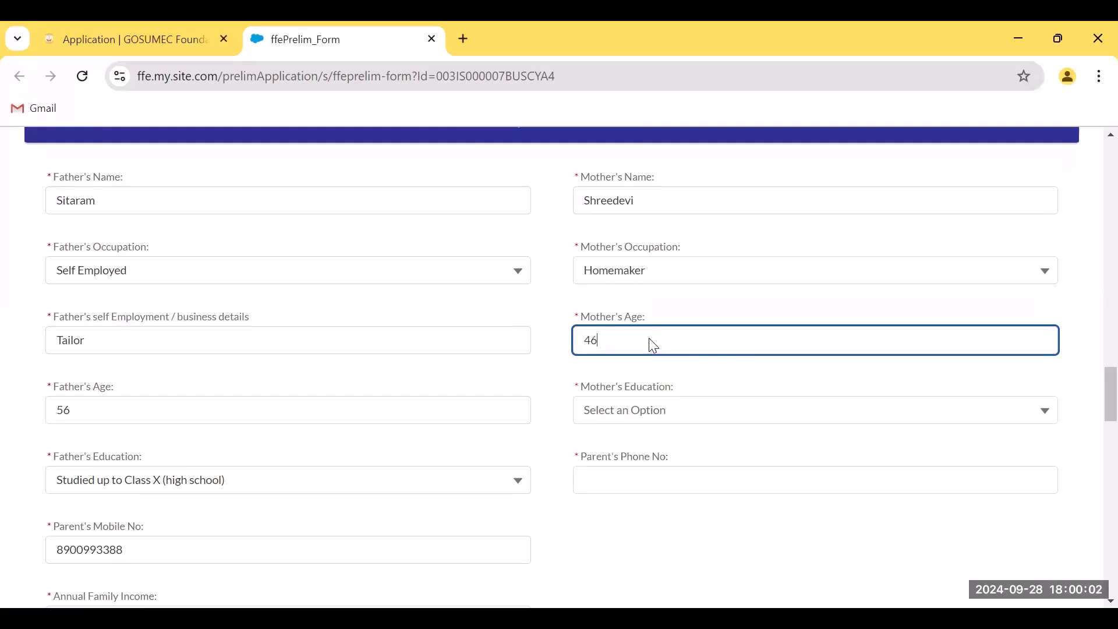
left_click(637, 421)
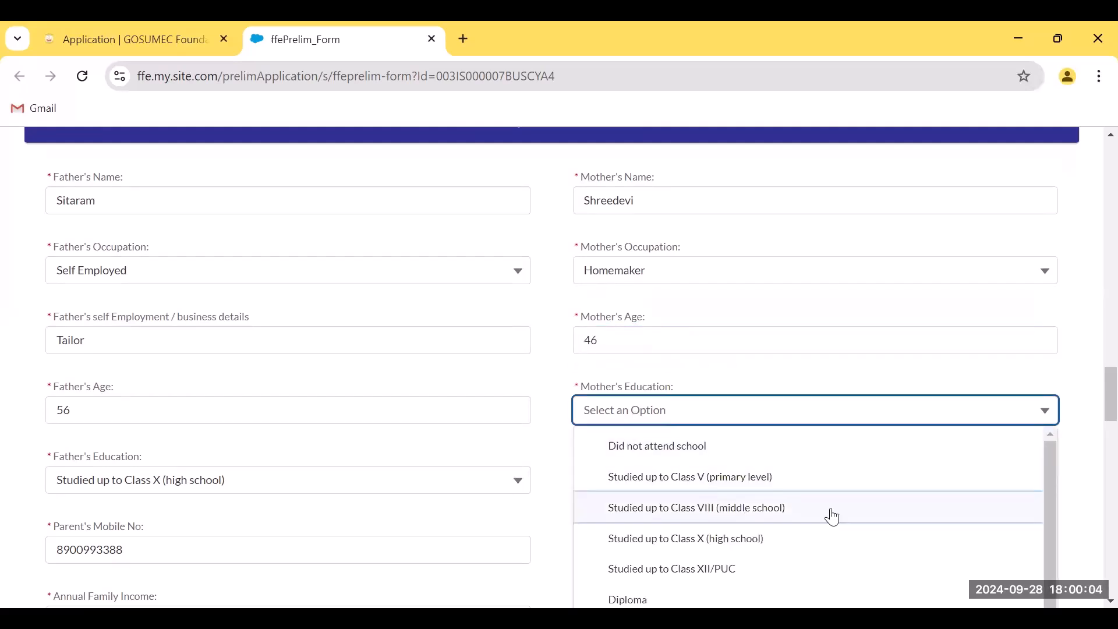
left_click(629, 591)
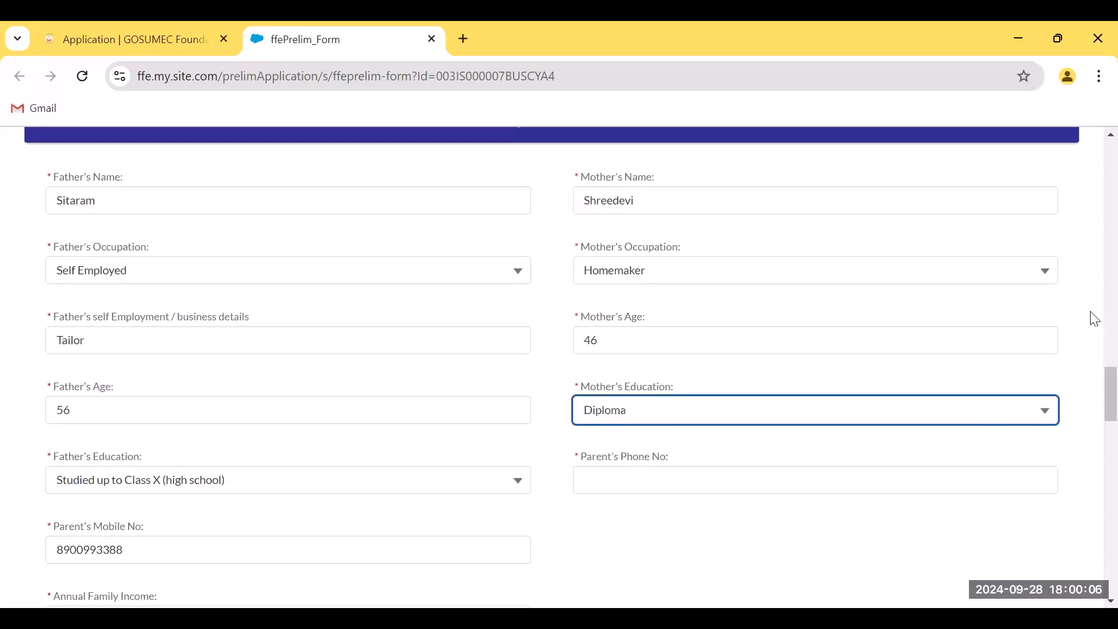
scroll(1095, 417, "down", 1)
left_click(640, 379)
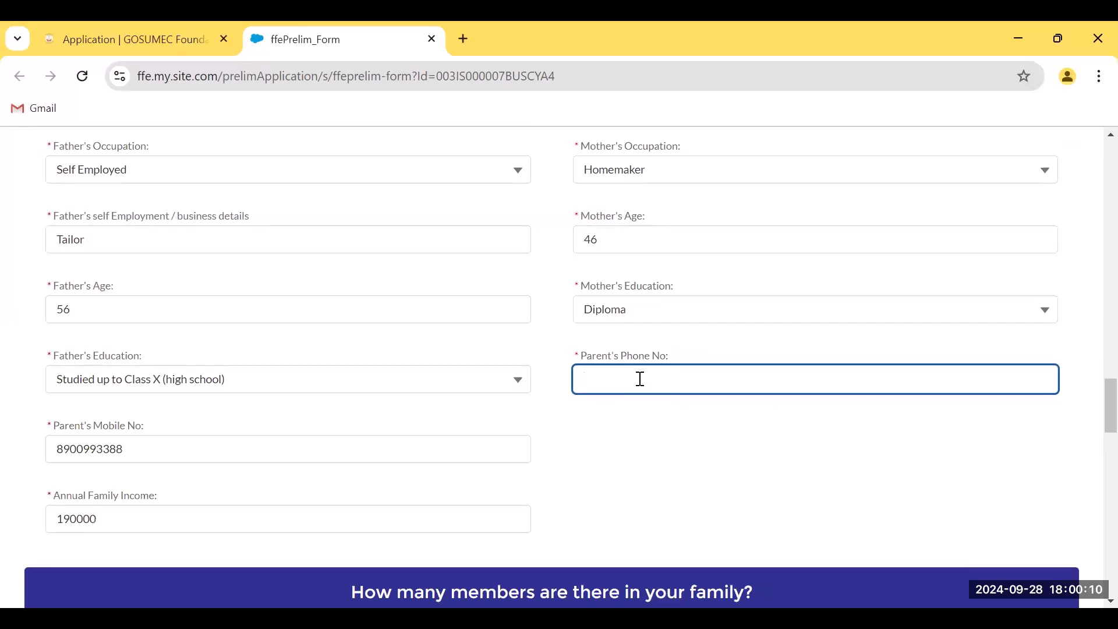
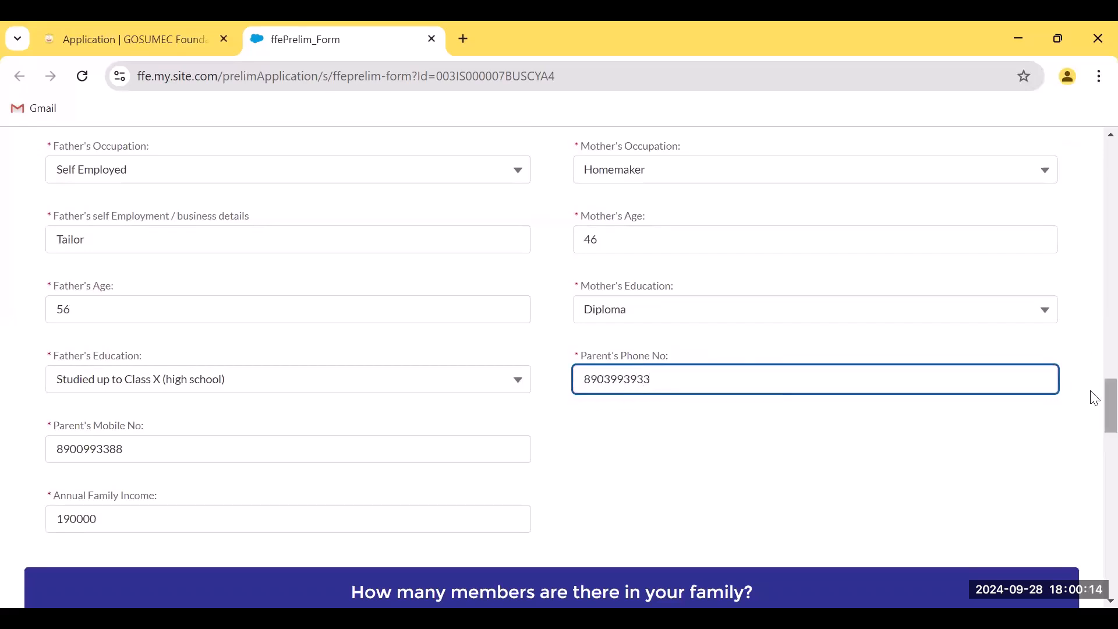
scroll(1093, 407, "down", 3)
scroll(1092, 421, "up", 1)
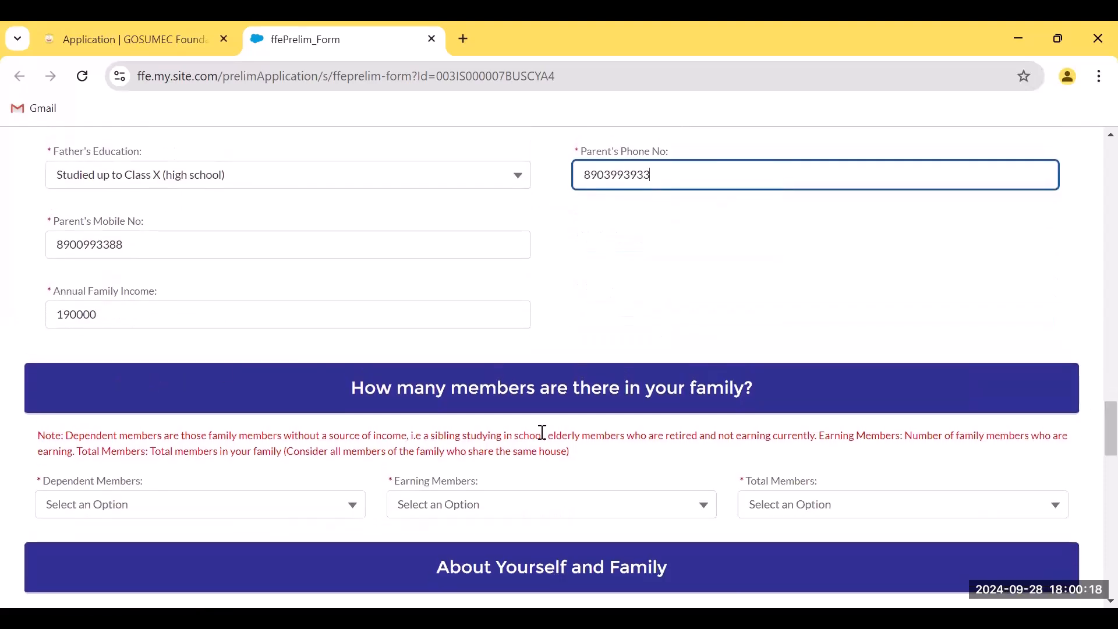
Set dependent members to 3, earning members to 1 and total members to 4
left_click(159, 513)
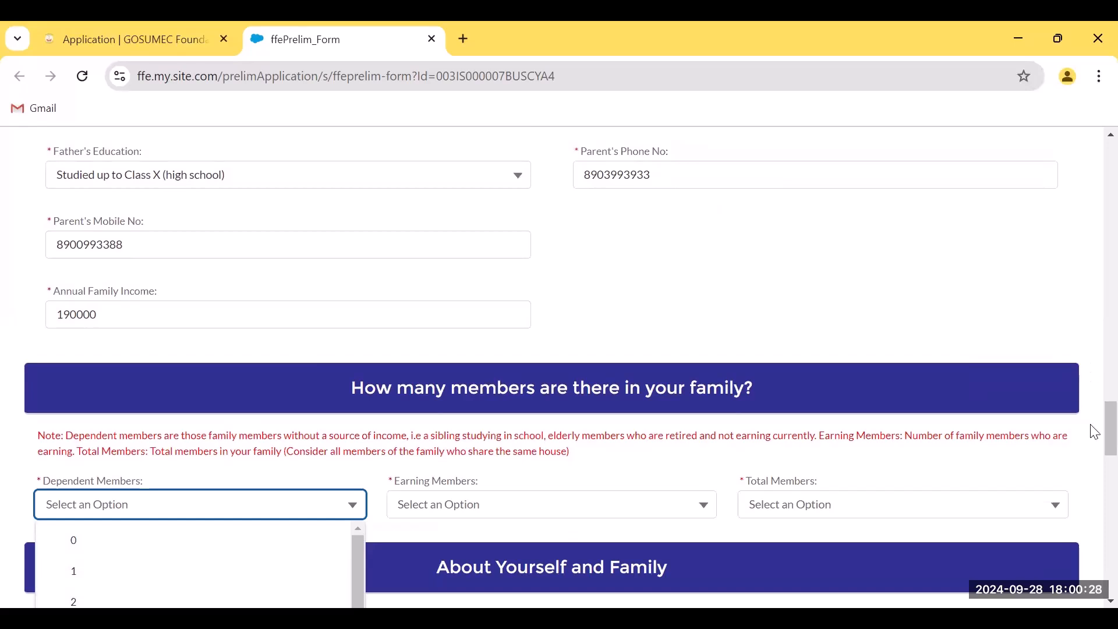
scroll(1093, 434, "down", 2)
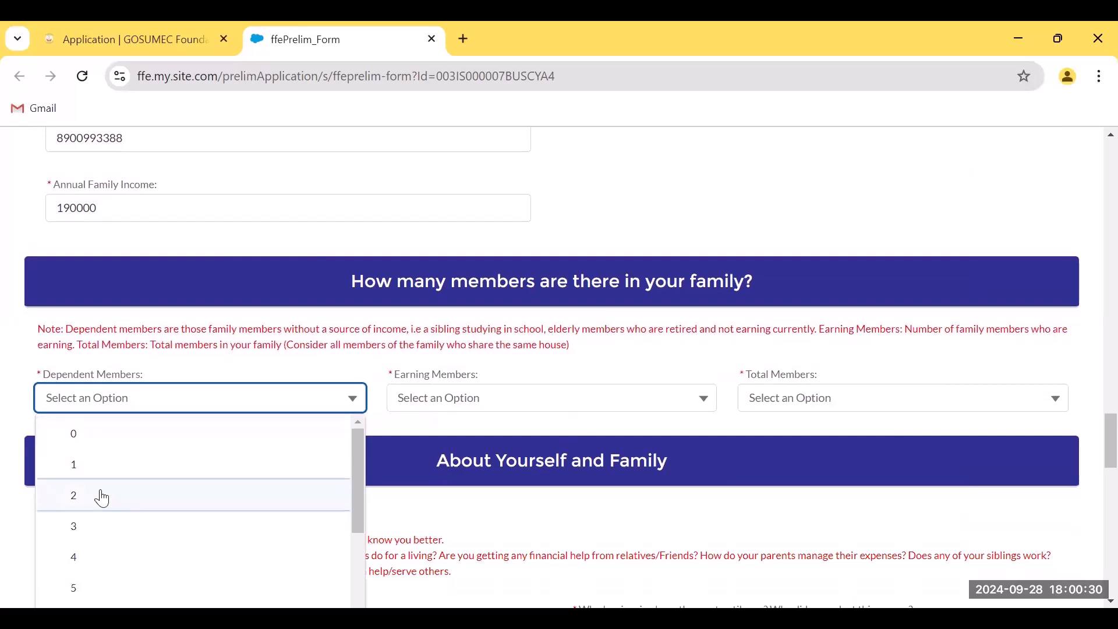
left_click(97, 535)
left_click(449, 403)
left_click(435, 464)
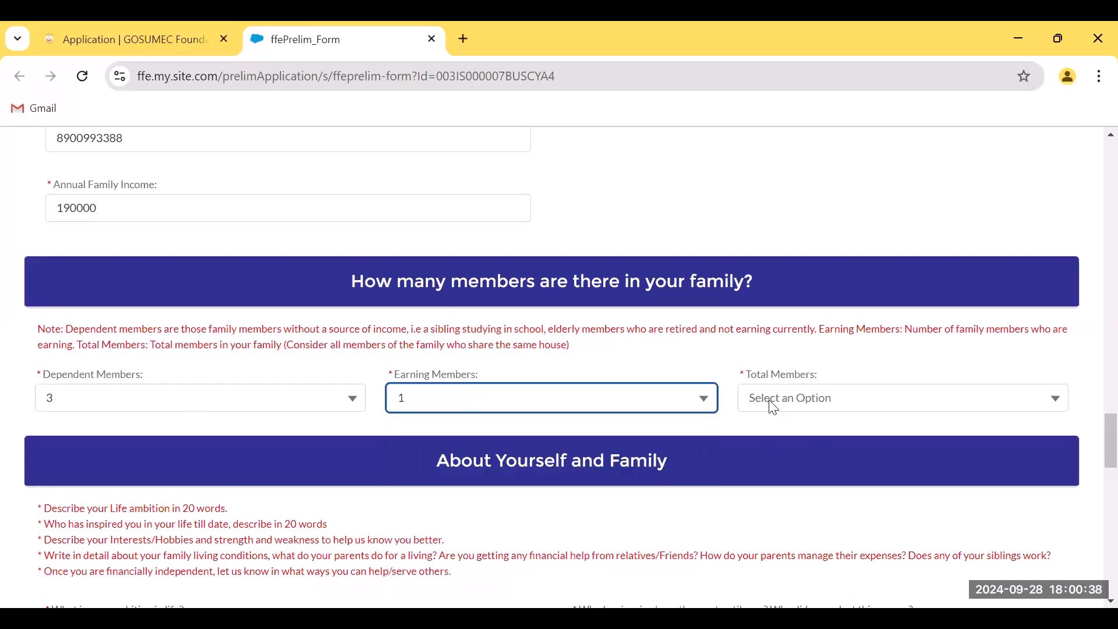
left_click(788, 405)
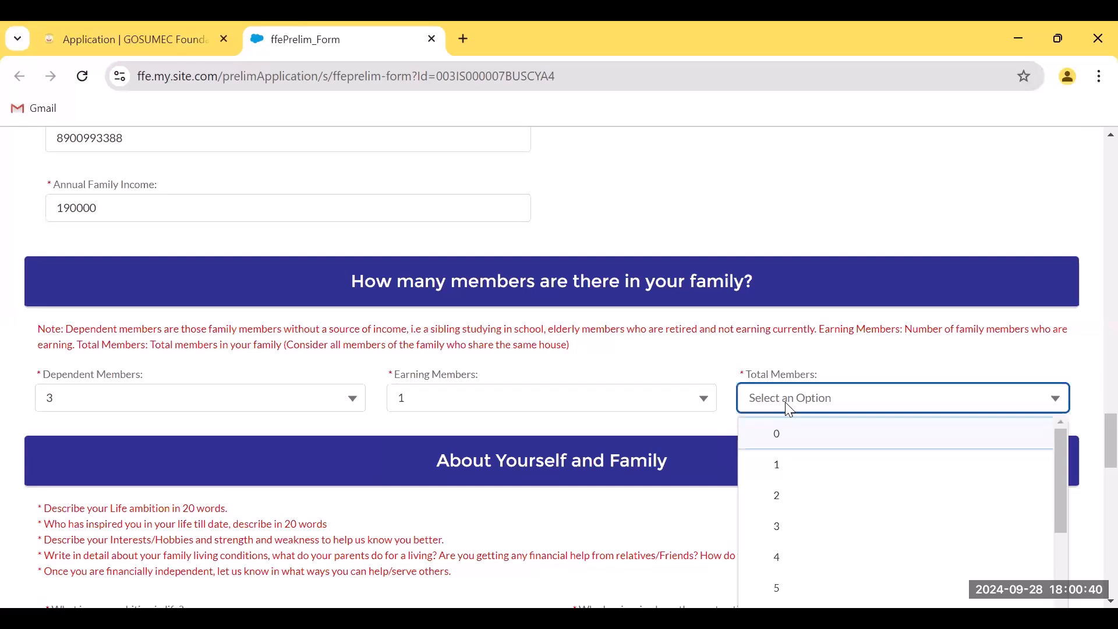
left_click(804, 558)
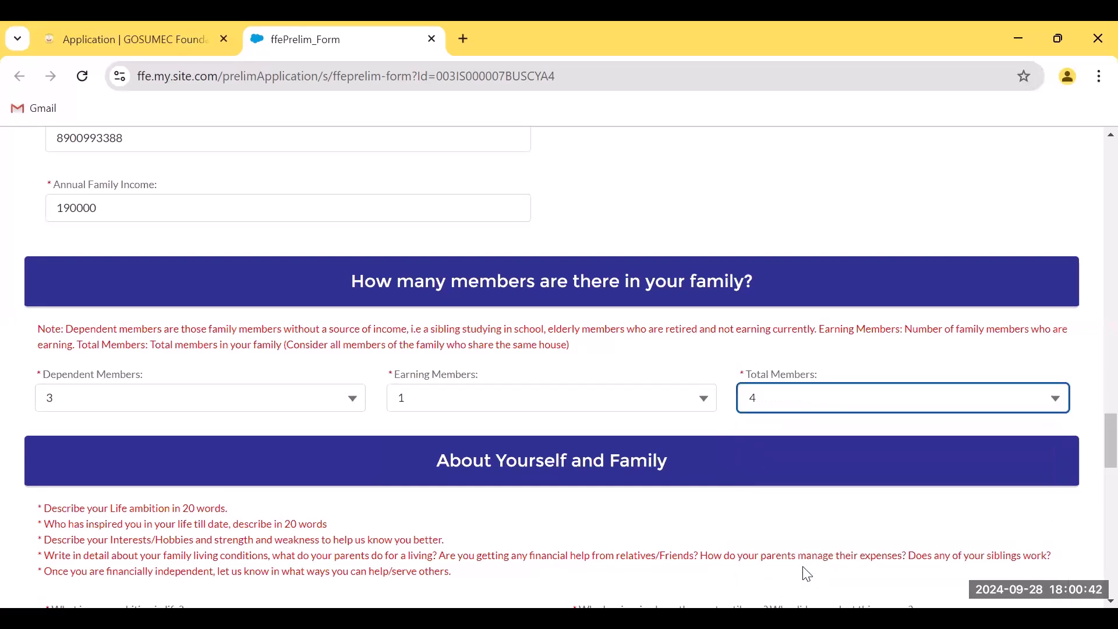
left_click_drag(1094, 437, 1095, 460)
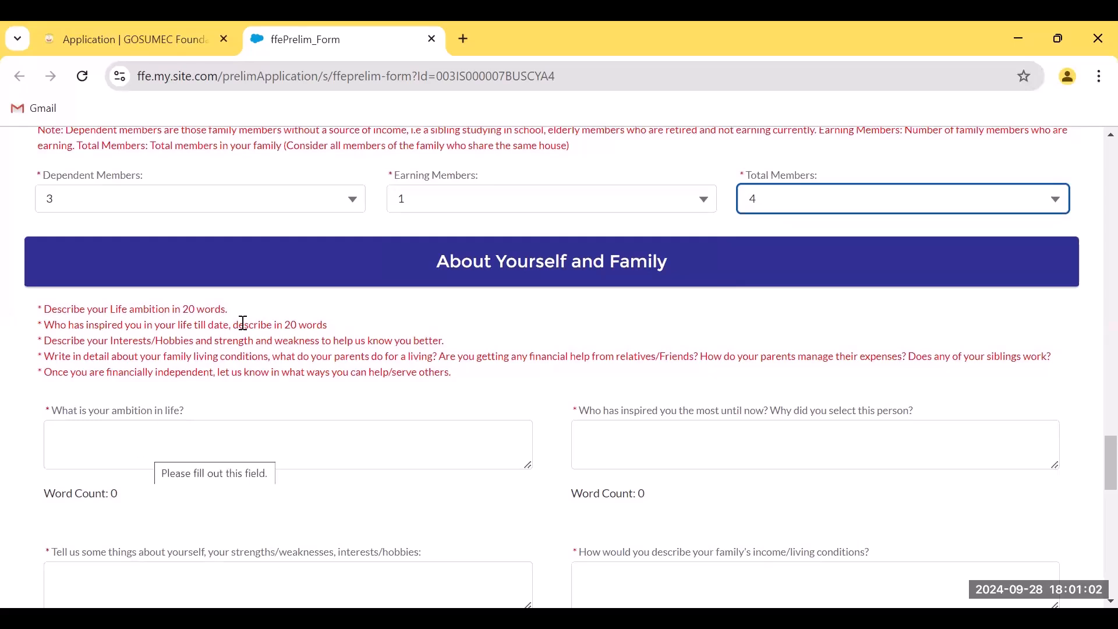
Write the ambition answer about becoming a Doctor of Cardiology giving rural India good medical service
left_click(182, 449)
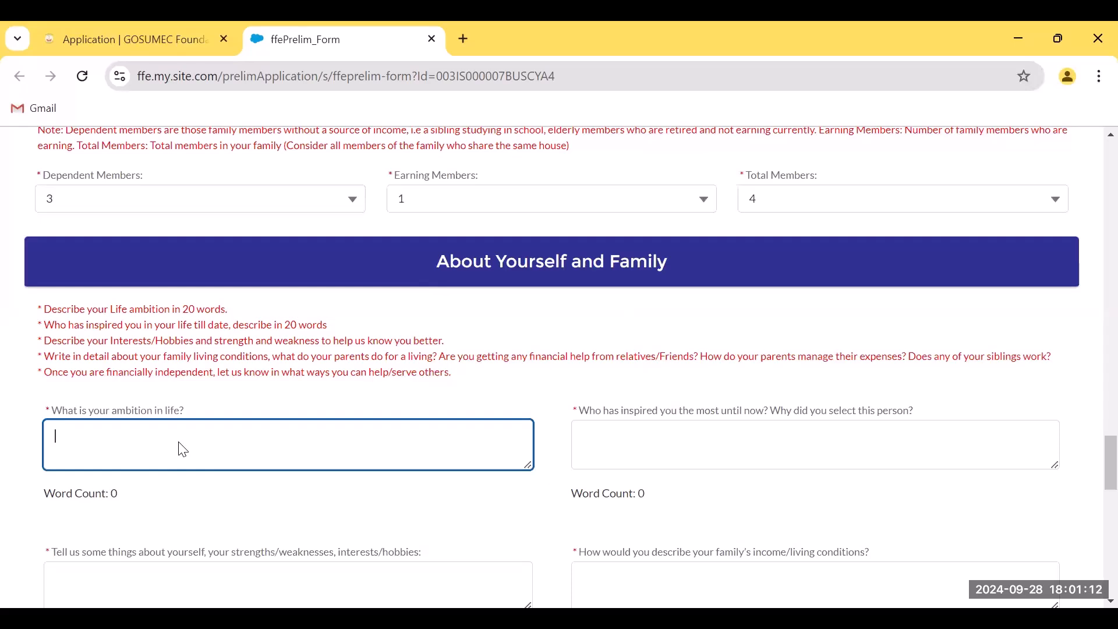
type("I would li")
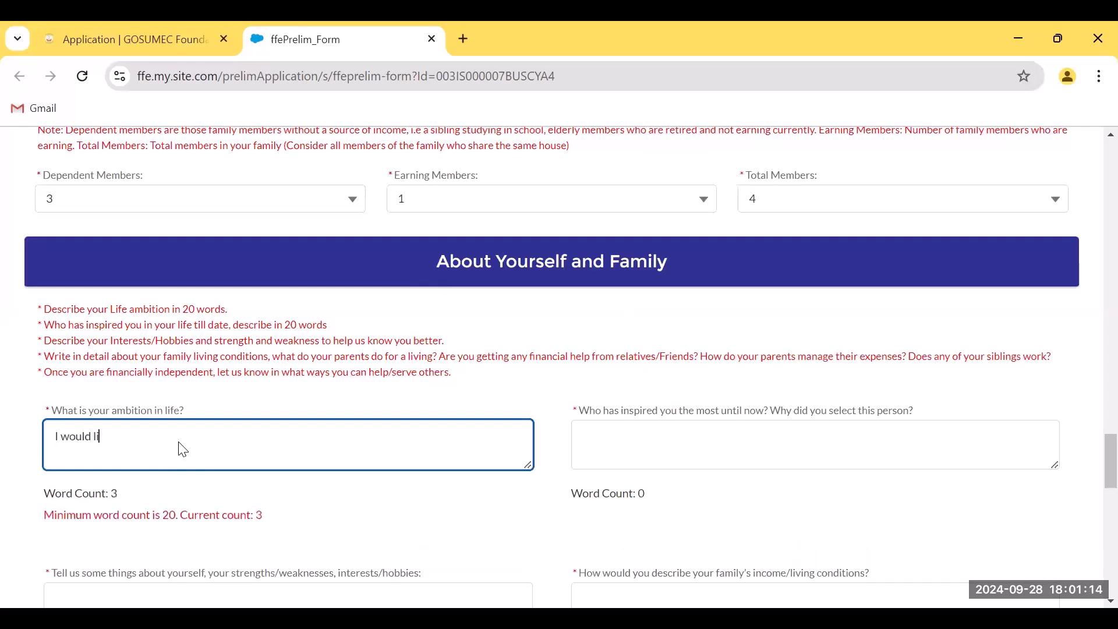
type("ke to be a successful Doctor of Caradi")
key("BackSpace")
key("BackSpace")
key("BackSpace")
type("diology and serve the people of ru")
type("al in")
key("BackSpace")
key("BackSpace")
key("BackSpace")
key("BackSpace")
key("BackSpace")
type("ral India")
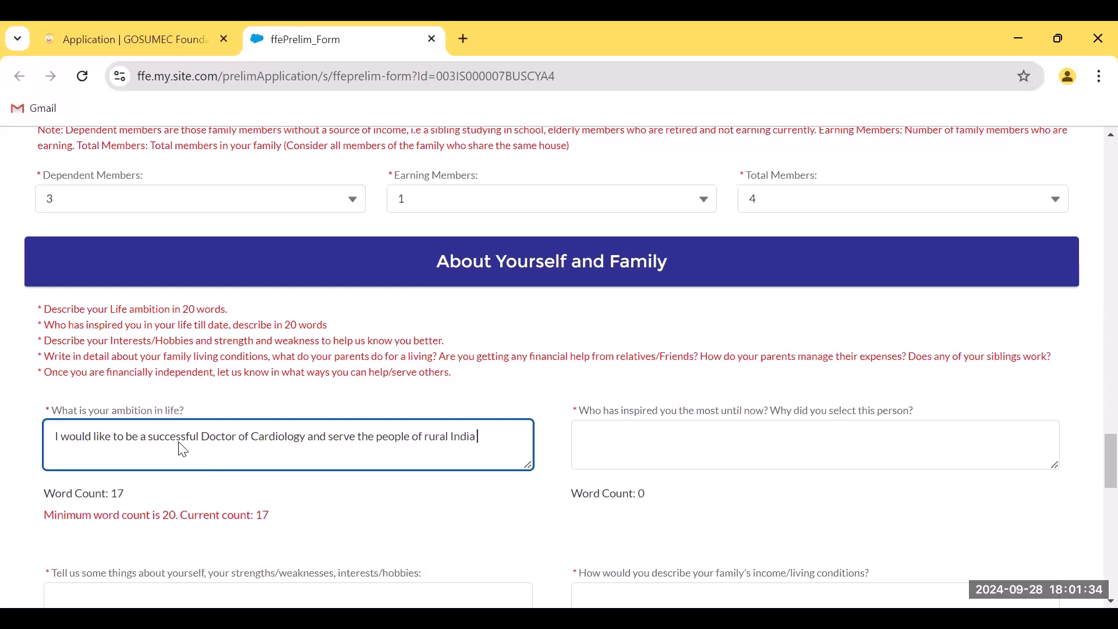
type(" to ensure that all the people will get good me")
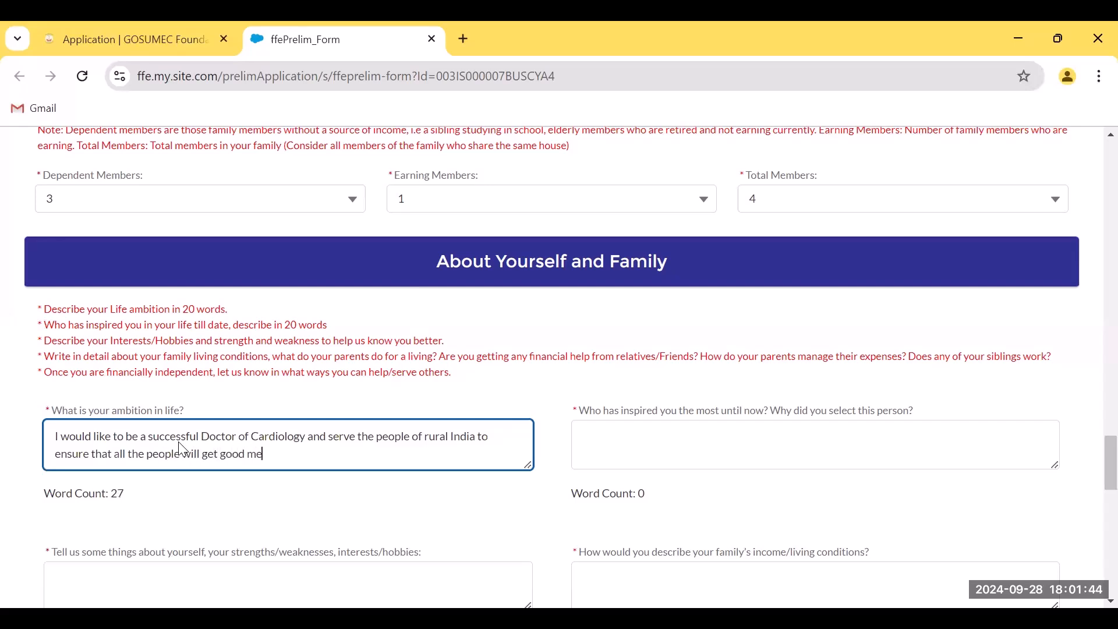
type("dical service.")
scroll(360, 458, "down", 3)
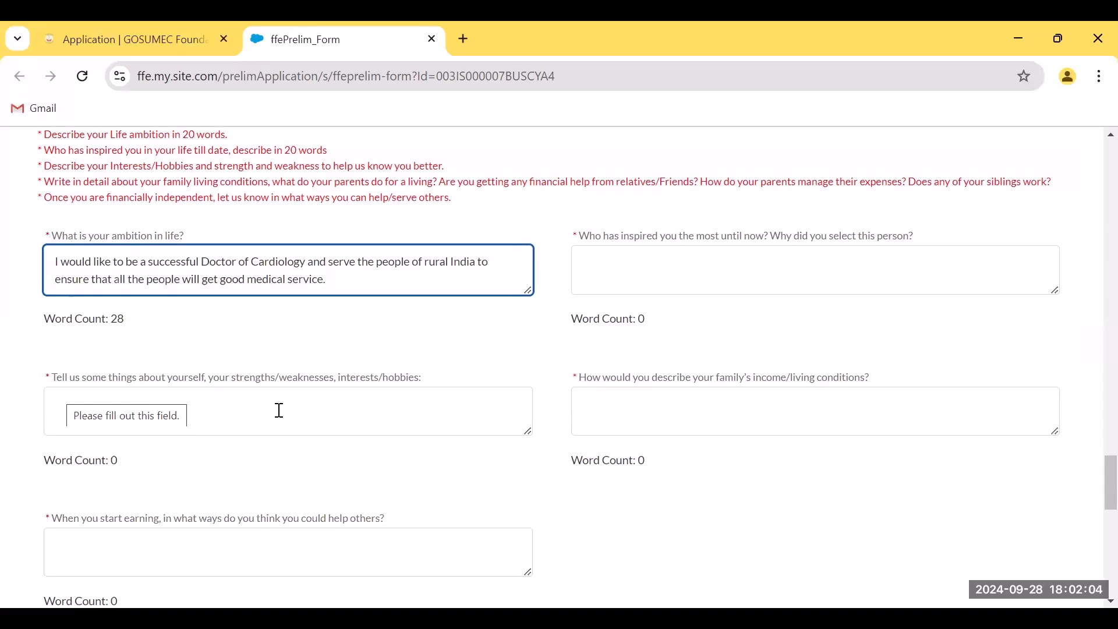
Write the first part: studying 6 hours a stretch to crack NEET, and playing cricket
left_click(241, 417)
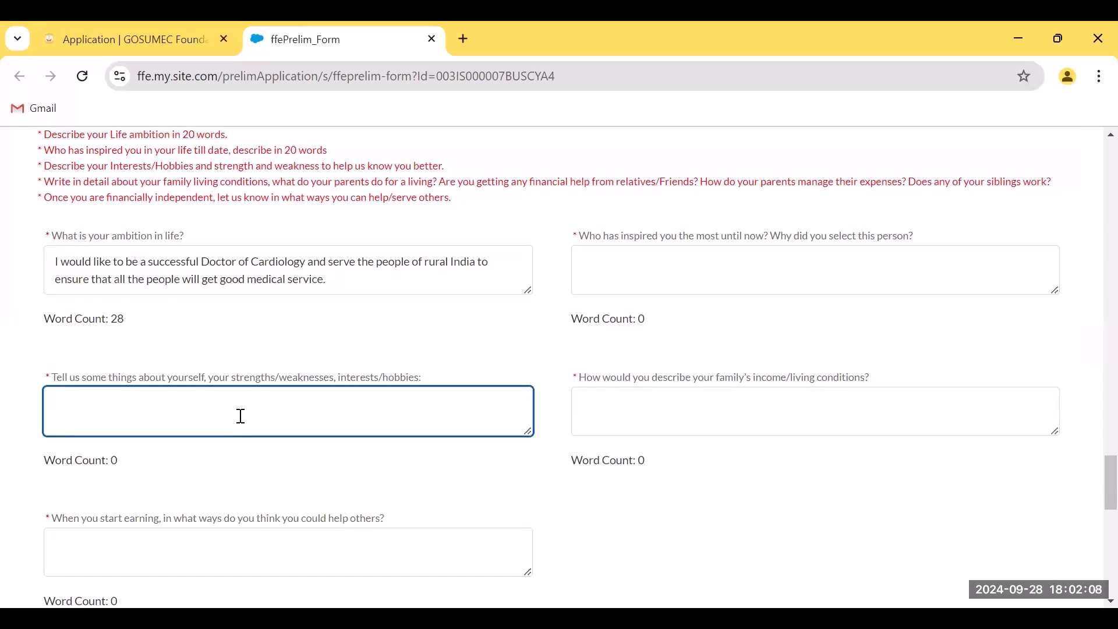
type("I am a")
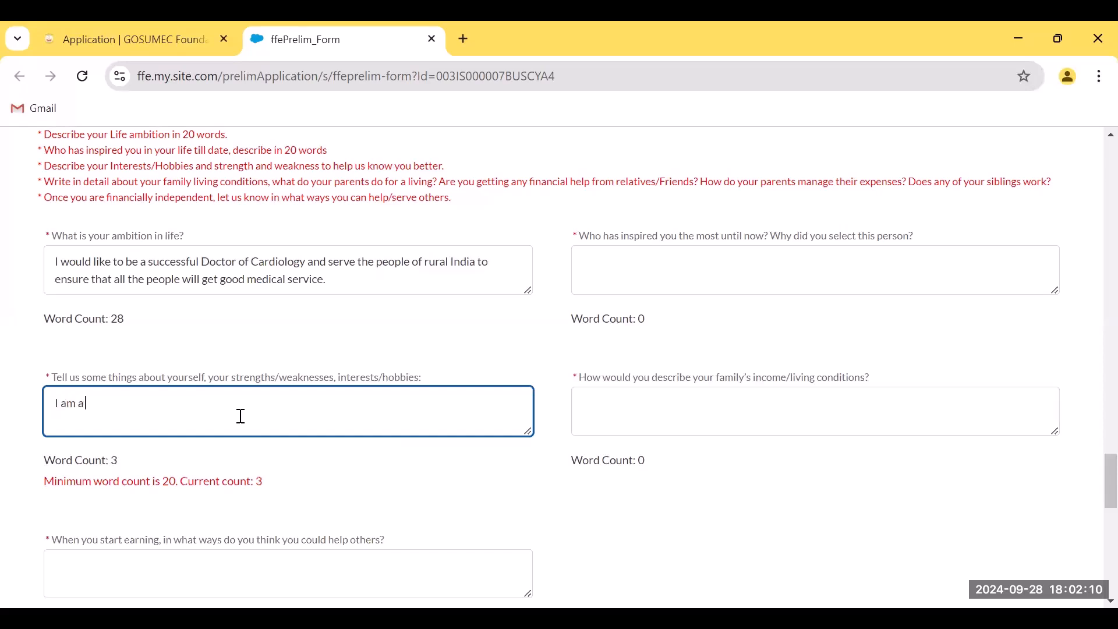
type(" hardworking person who")
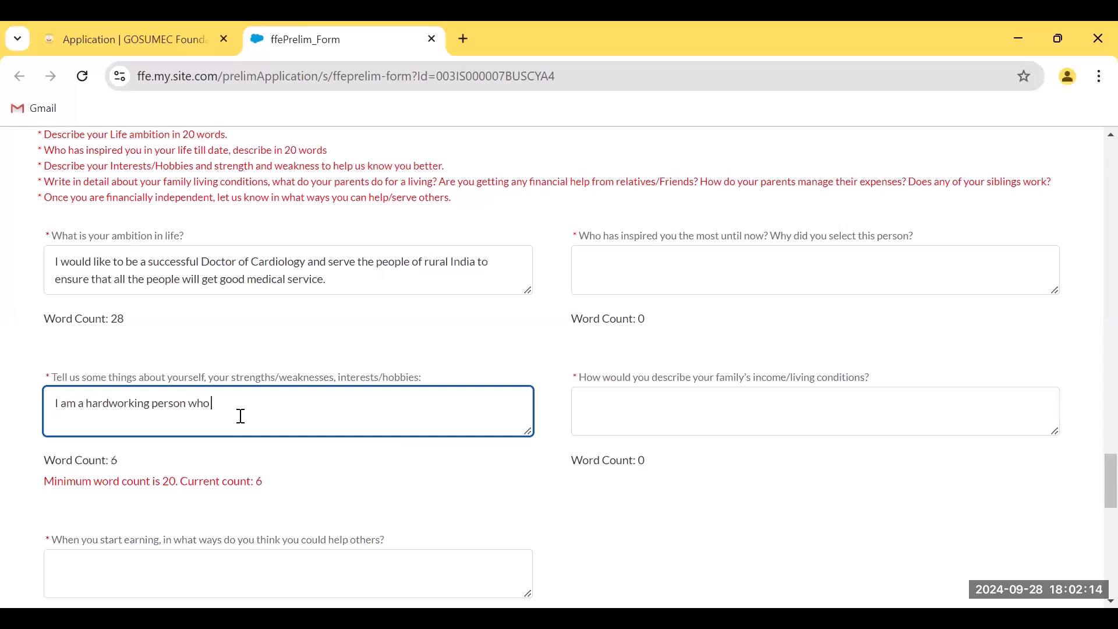
type(" s")
type("tudied ve")
type("ry ")
type("f")
key("BackSpace")
key("BackSpace")
key("BackSpace")
key("BackSpace")
key("BackSpace")
key("BackSpace")
key("BackSpace")
type("nearly 6 hou")
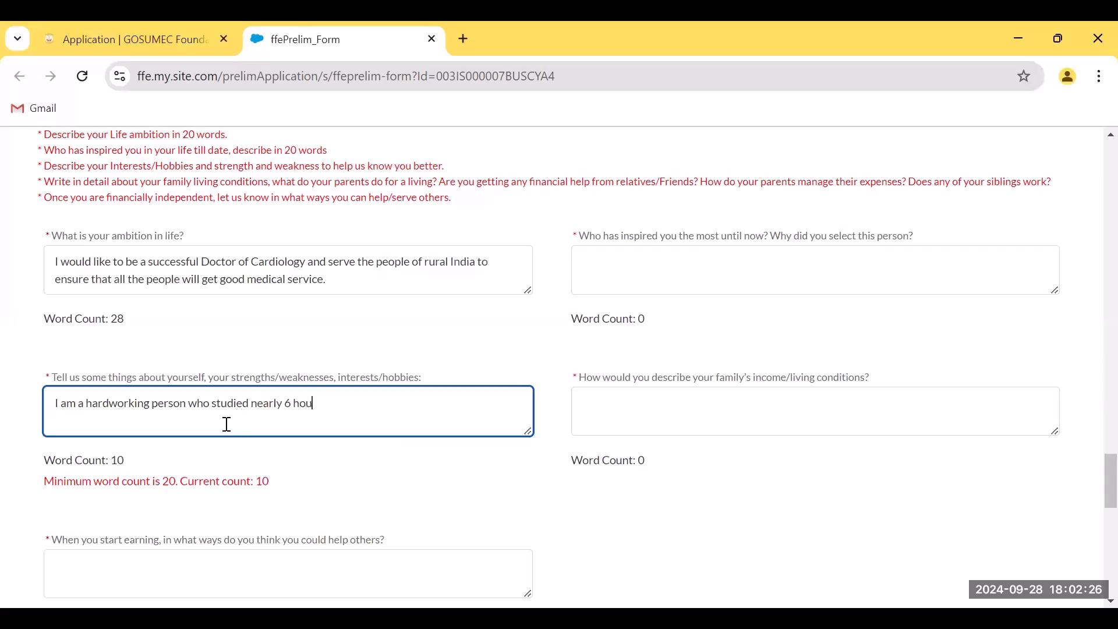
type("rs at a stretch to crac")
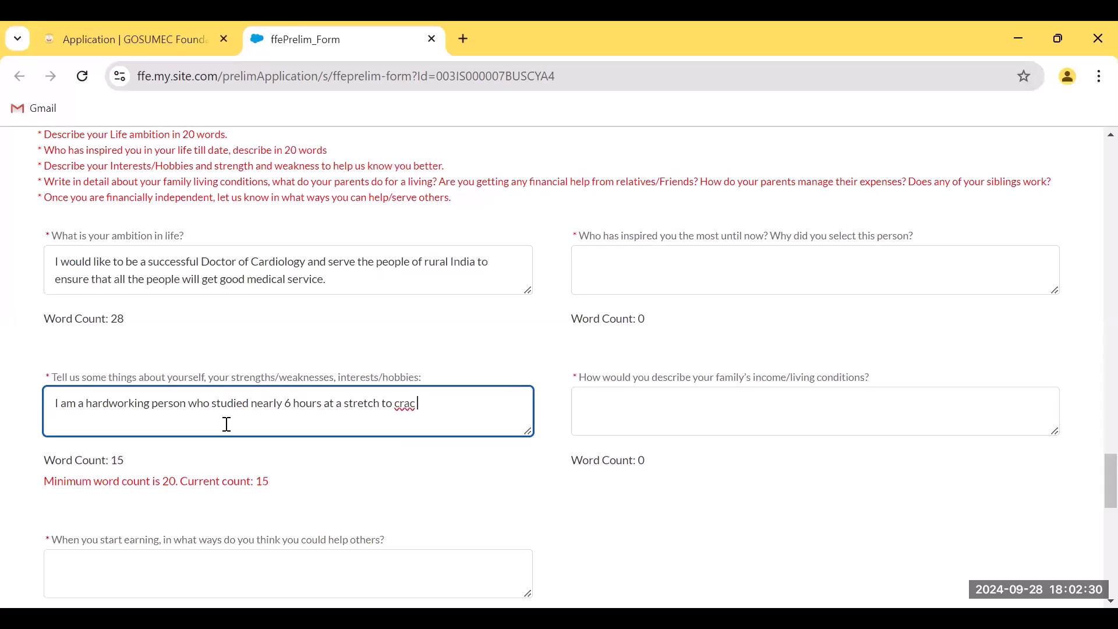
type("j the")
key("BackSpace")
key("BackSpace")
key("BackSpace")
key("BackSpace")
key("BackSpace")
type("k the NEET exam and get i")
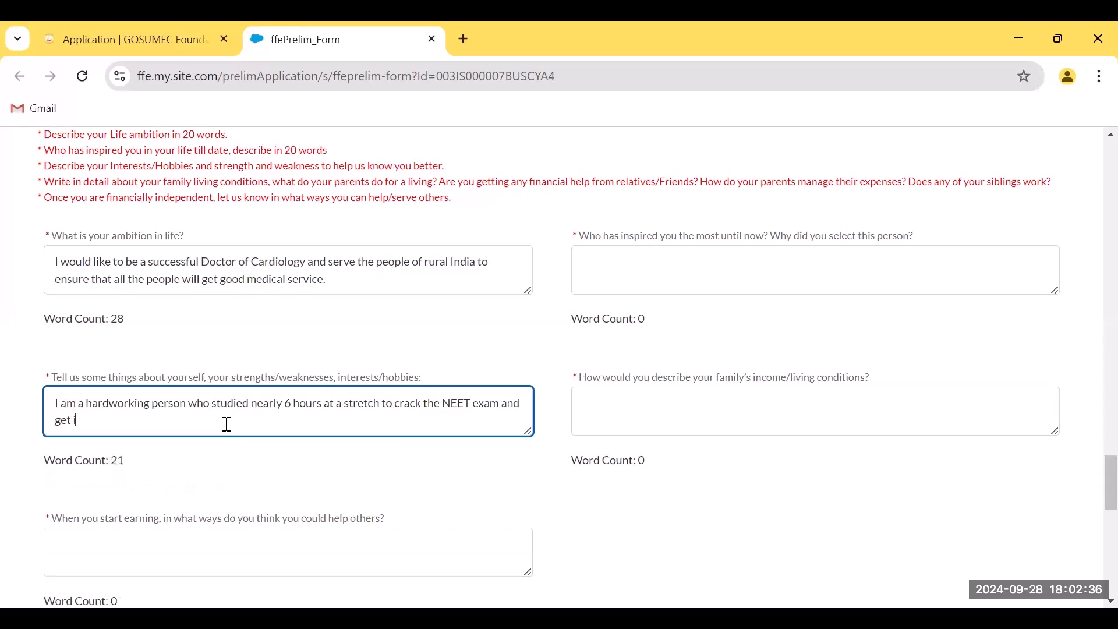
type("nto a good Medical college. I")
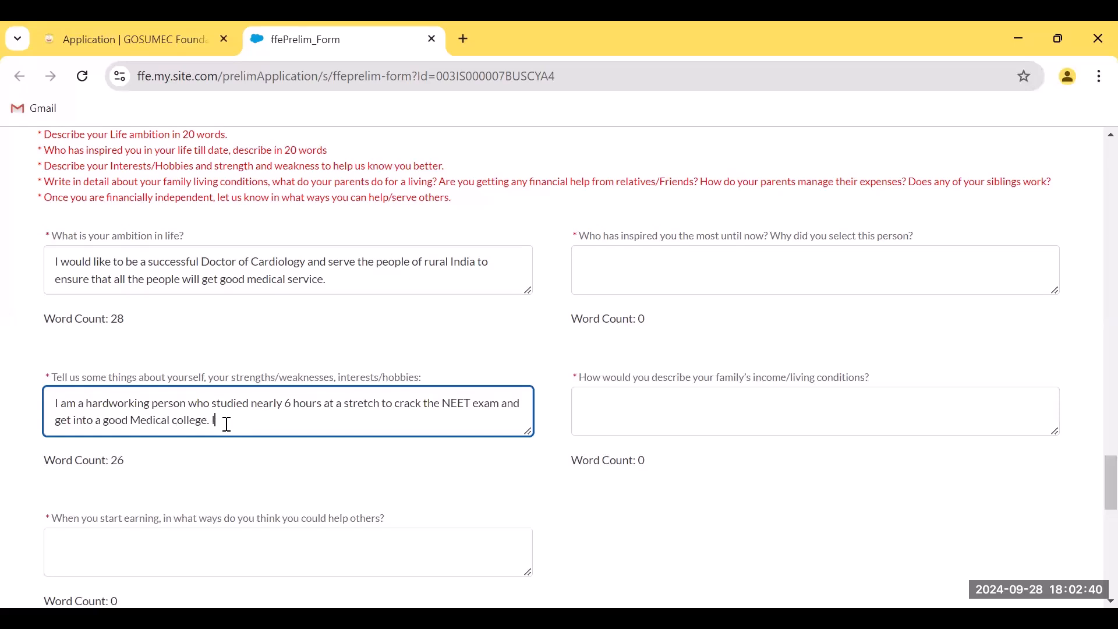
type(" like to play cricket w")
key("BackSpace")
type("in my leisure. I")
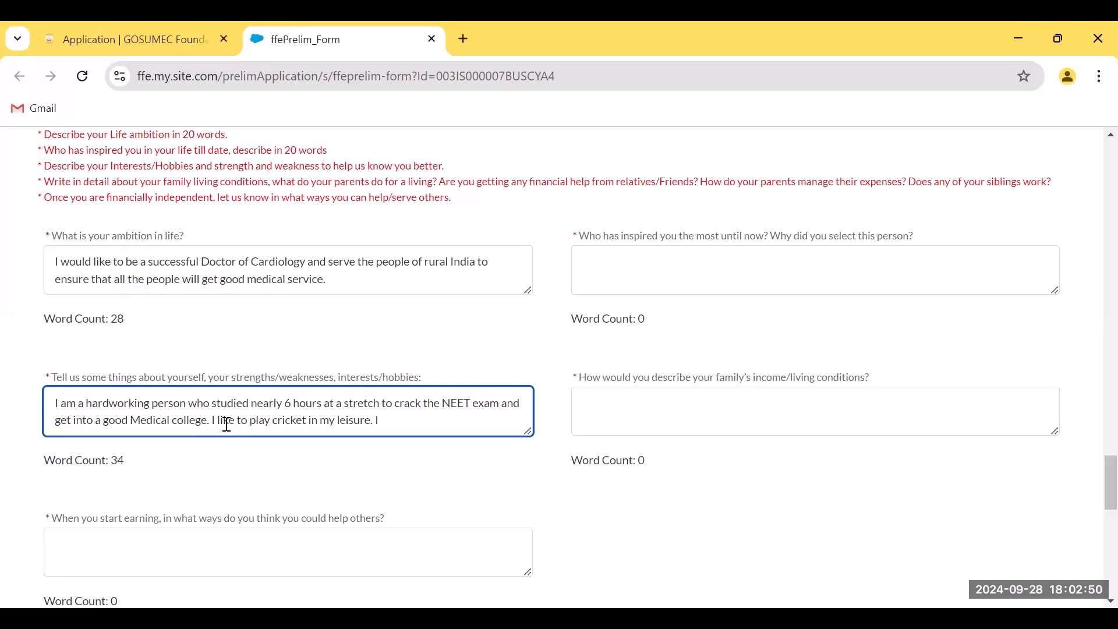
key("Return")
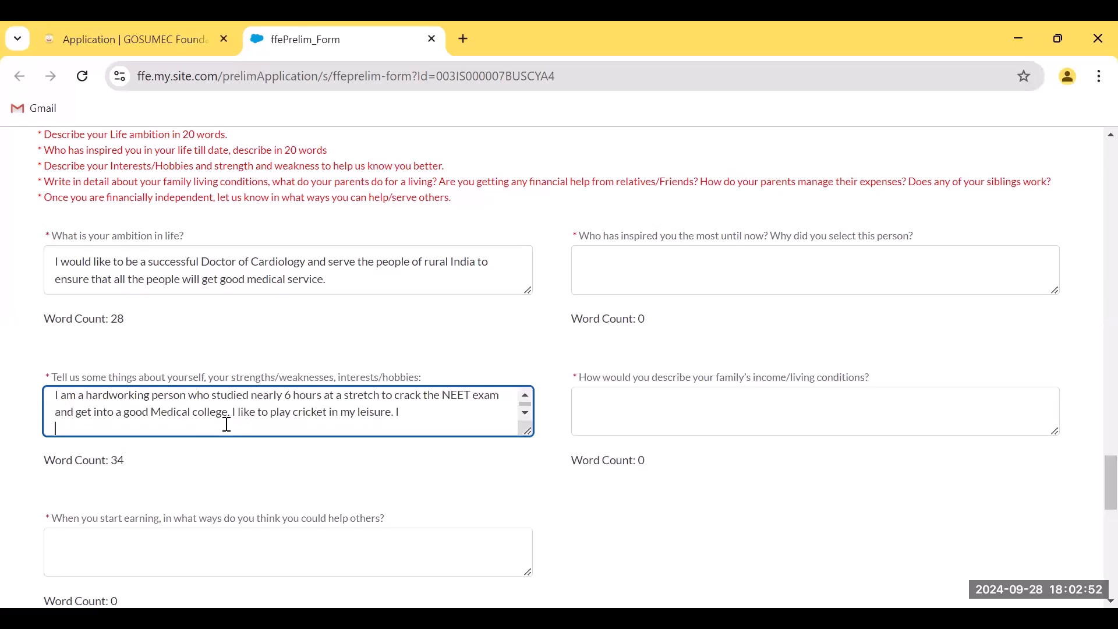
Add lines on being honest and reliable, and punctuality sometimes proving a weakness
left_click(421, 417)
type("I consider my")
type("self")
key("BackSpace")
type("f an honest person")
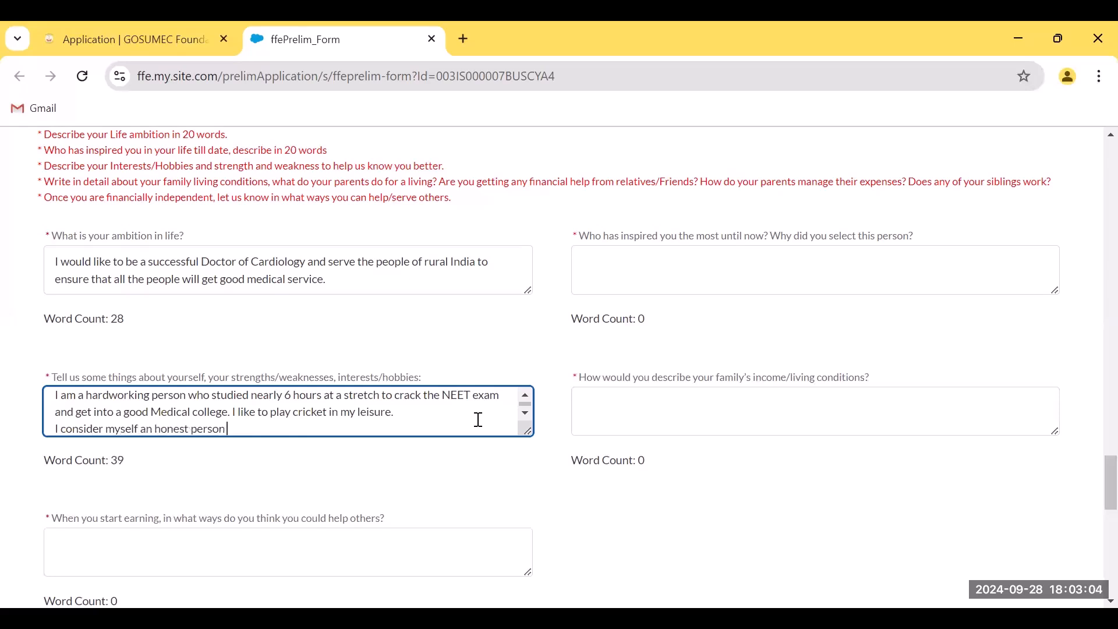
type(" and alwa")
type("ys")
key("BackSpace")
key("BackSpace")
key("BackSpace")
key("BackSpace")
key("BackSpace")
key("BackSpace")
type("a person one")
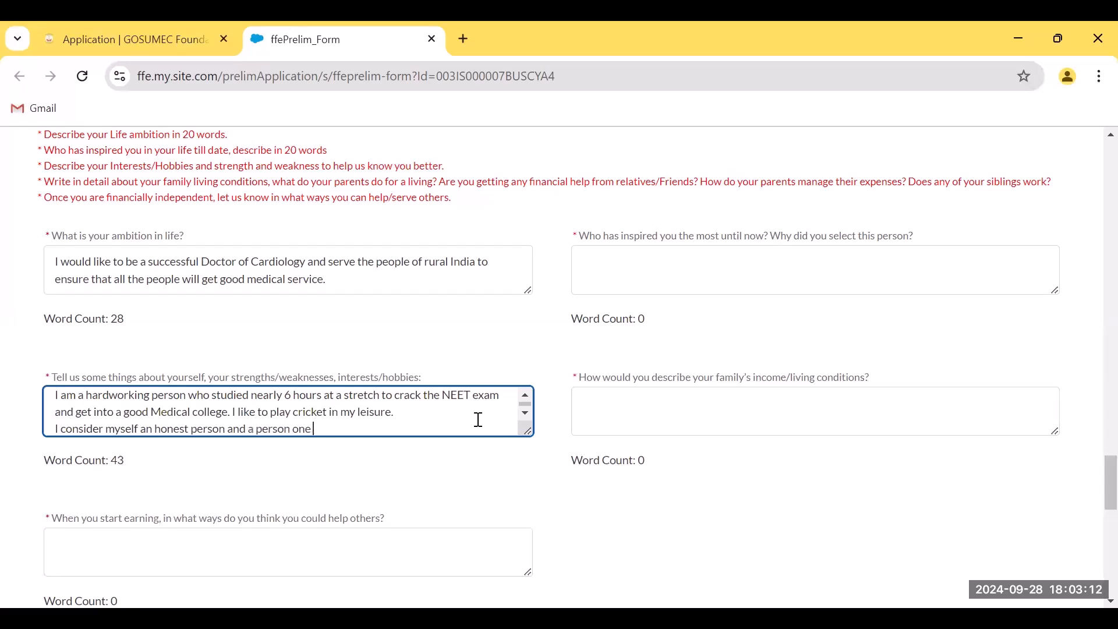
type(" can rely on.")
key("Return")
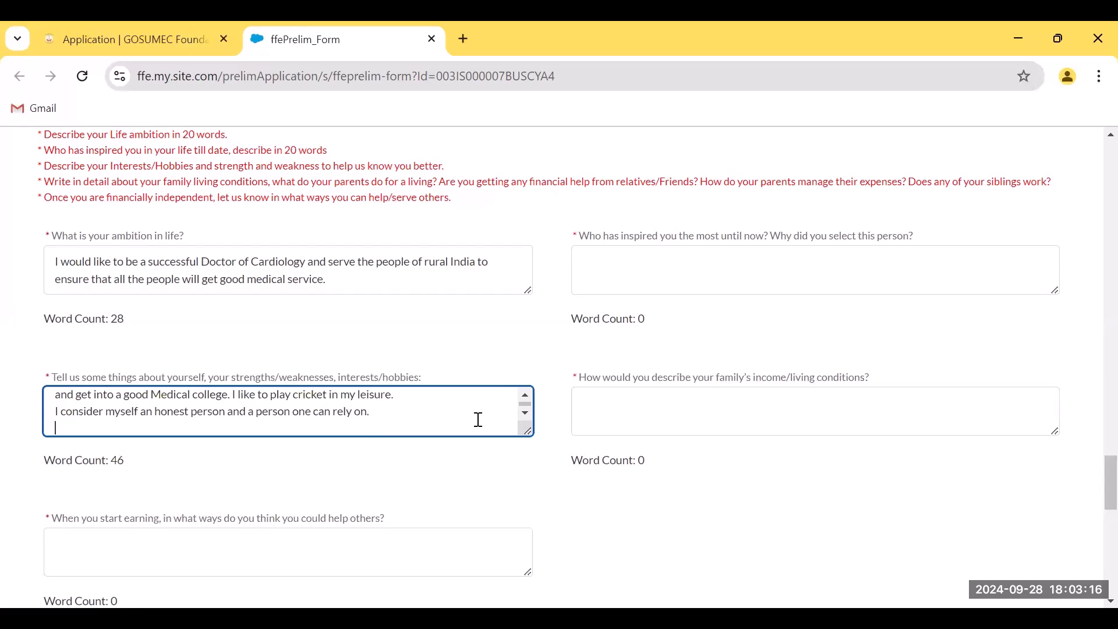
type("I")
key("BackSpace")
type("I am very punctual and")
type("someti")
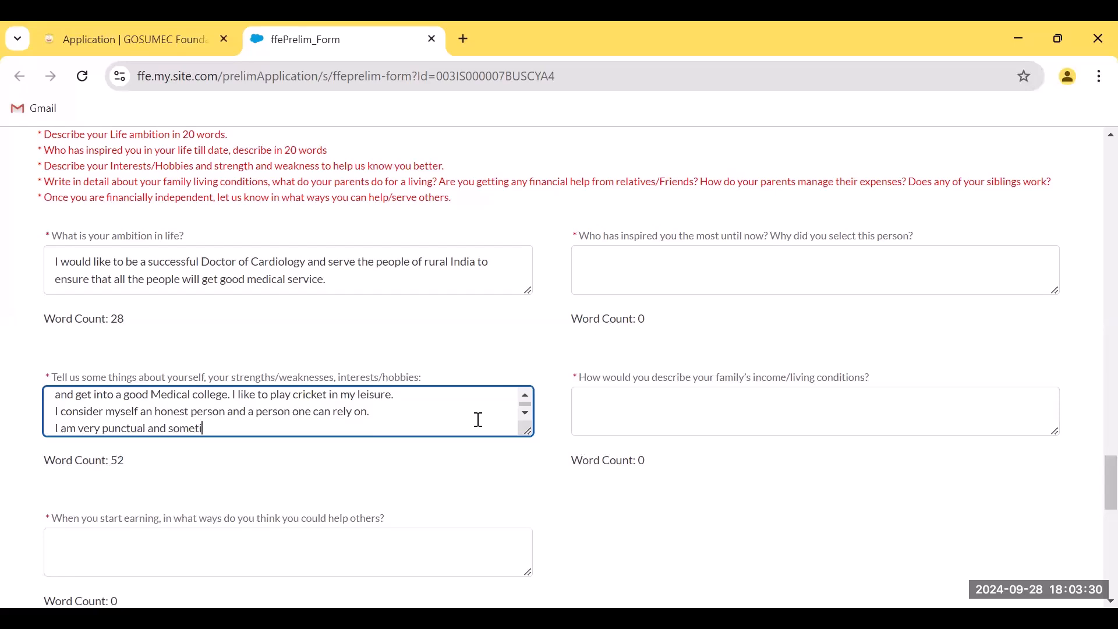
type("mes it proves to be a weakness.")
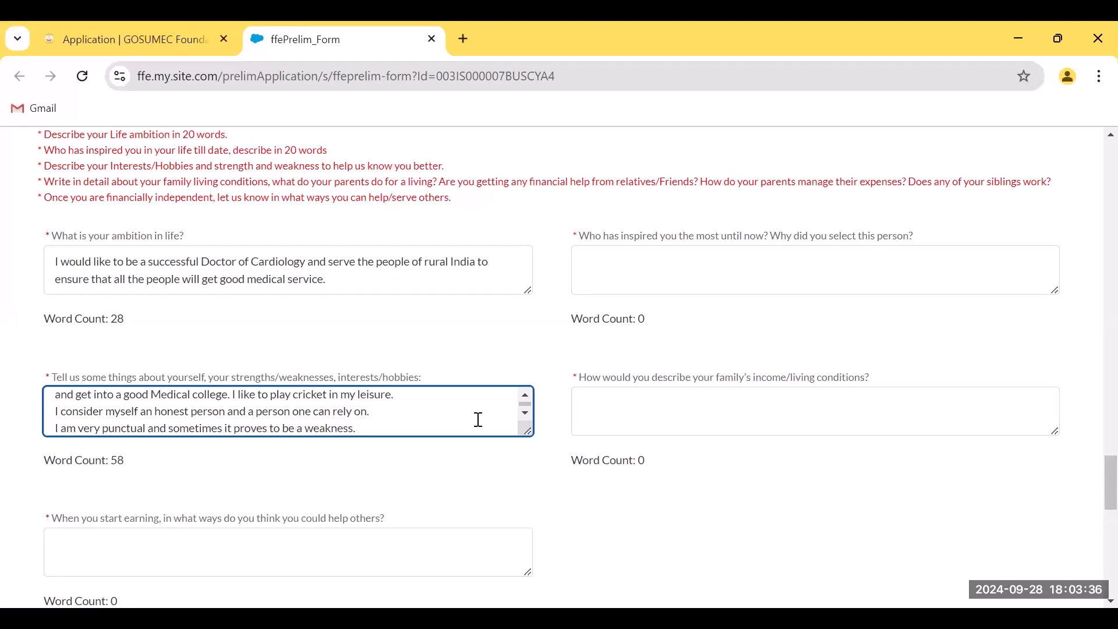
scroll(291, 433, "down", 2)
Write the answer about giving free medical consultation to poor rural Indians lacking medical facilities
left_click(170, 467)
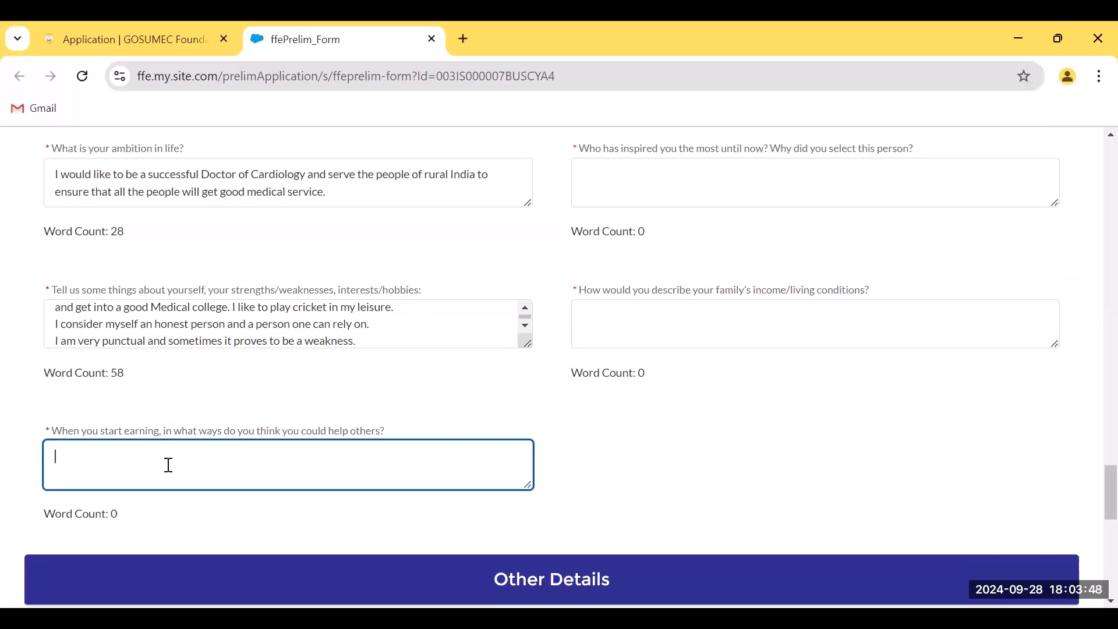
type("I w")
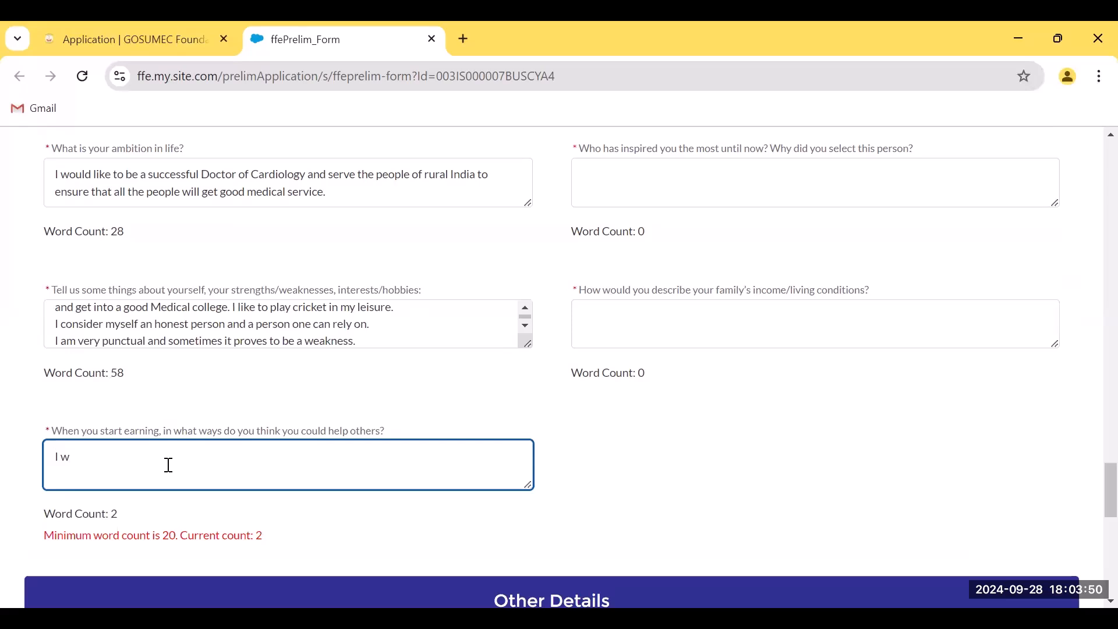
type("ill try to help the poor people in r")
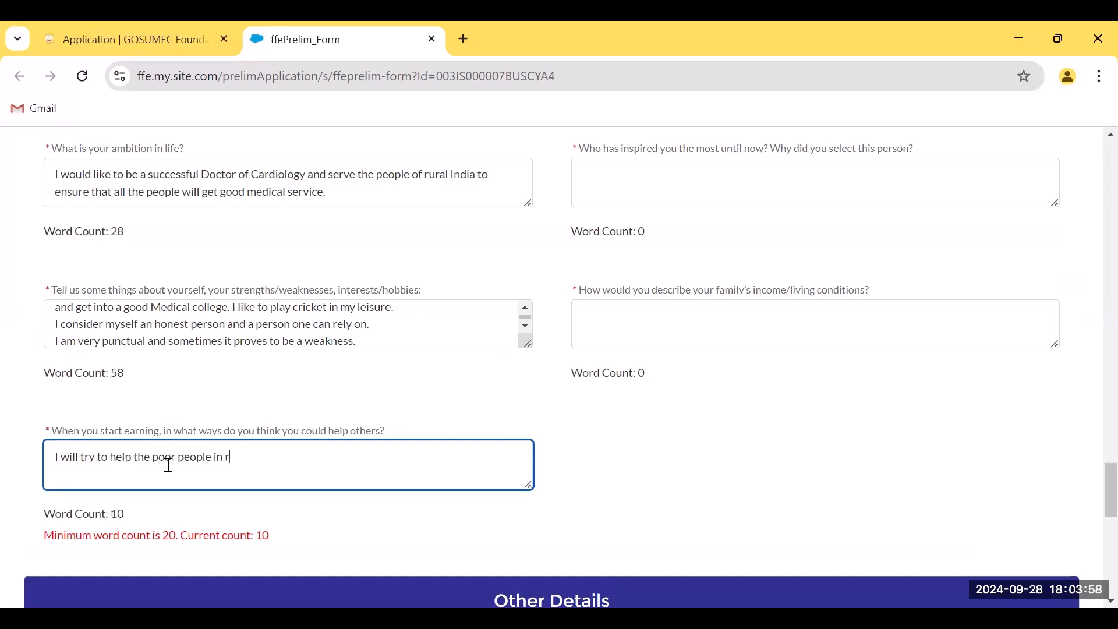
type("ural India who are de")
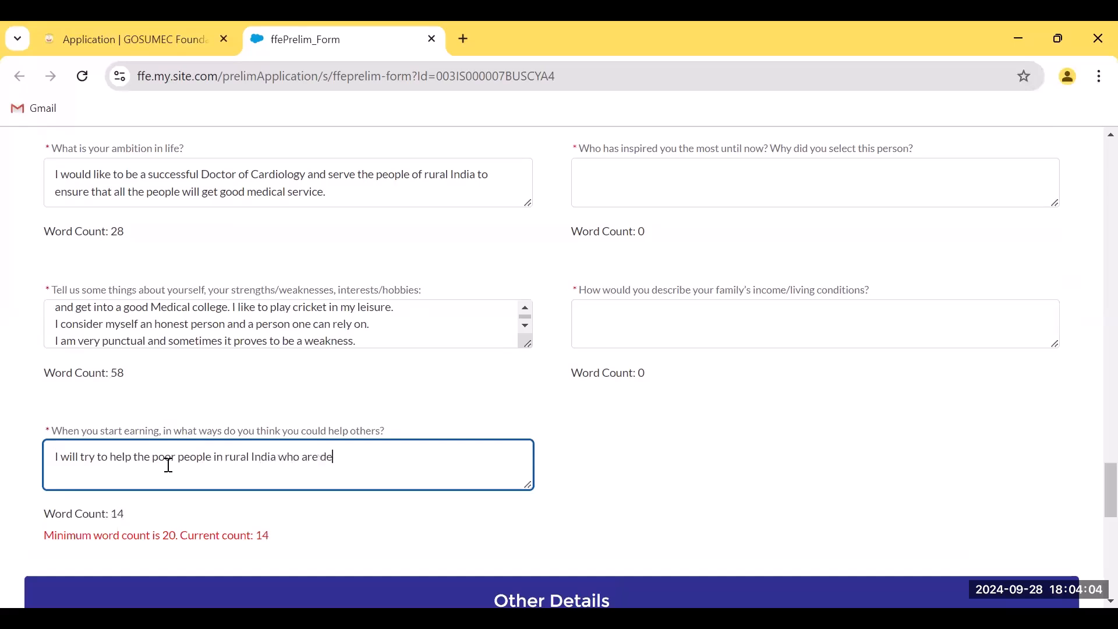
type("prived of good medical facilities")
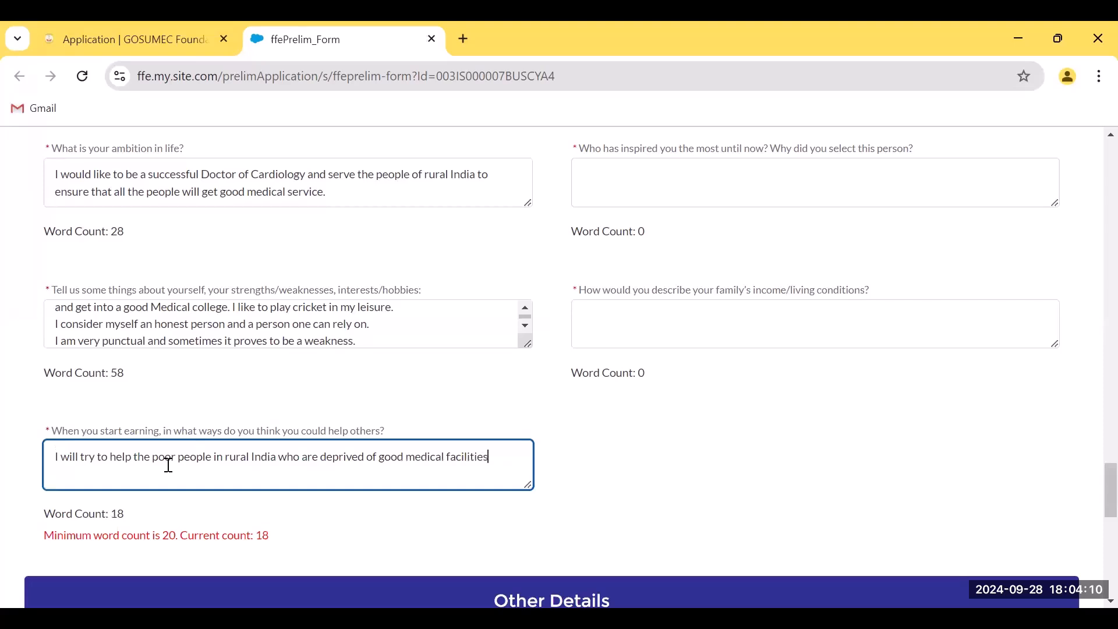
key("BackSpace")
key("BackSpace")
key("BackSpace")
key("BackSpace")
key("BackSpace")
type("ties.")
type(" I will read")
type("h out to peo")
key("BackSpace")
key("BackSpace")
key("BackSpace")
type("such ")
type("pep")
type("ople an")
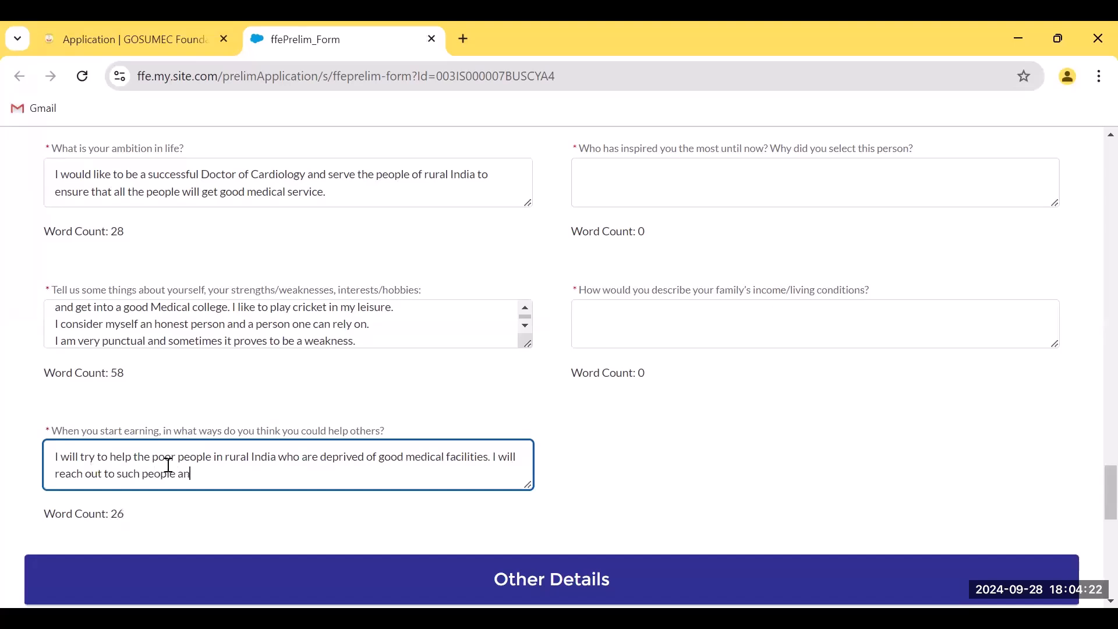
type("d give them free medical")
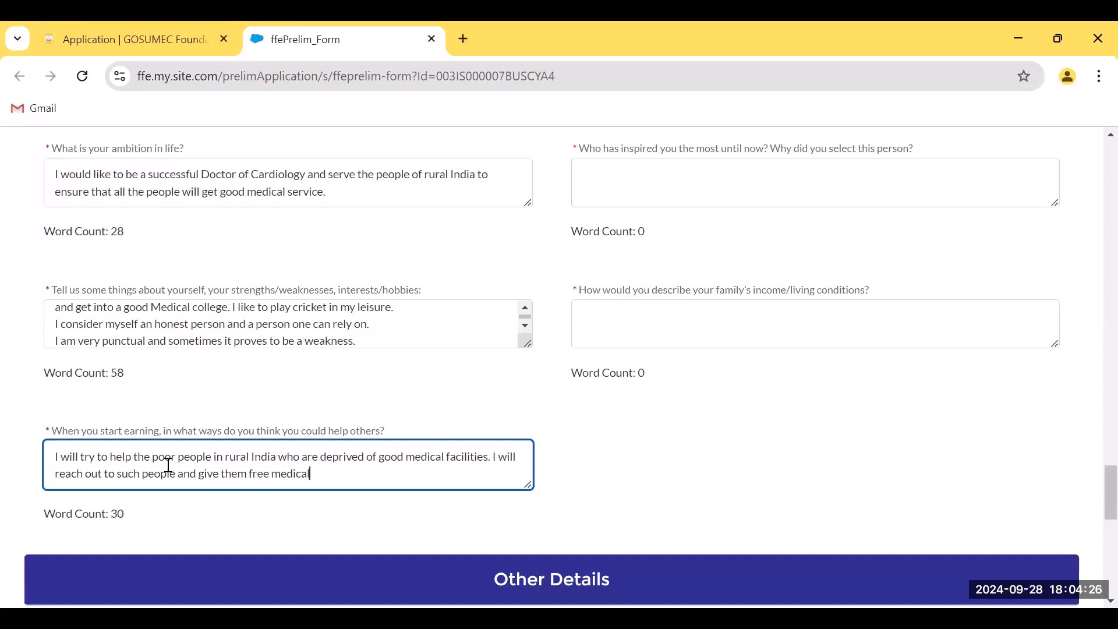
type(" consultation")
Write the inspiration answer crediting a science teacher who taught analytical thinking and questioning everything
scroll(806, 469, "up", 3)
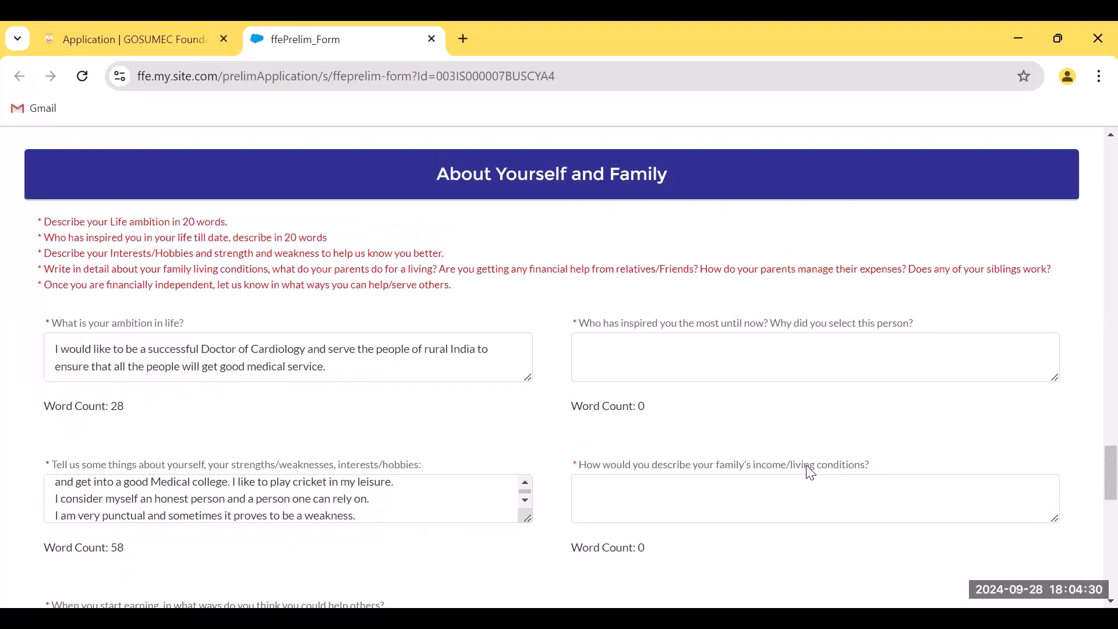
left_click(721, 355)
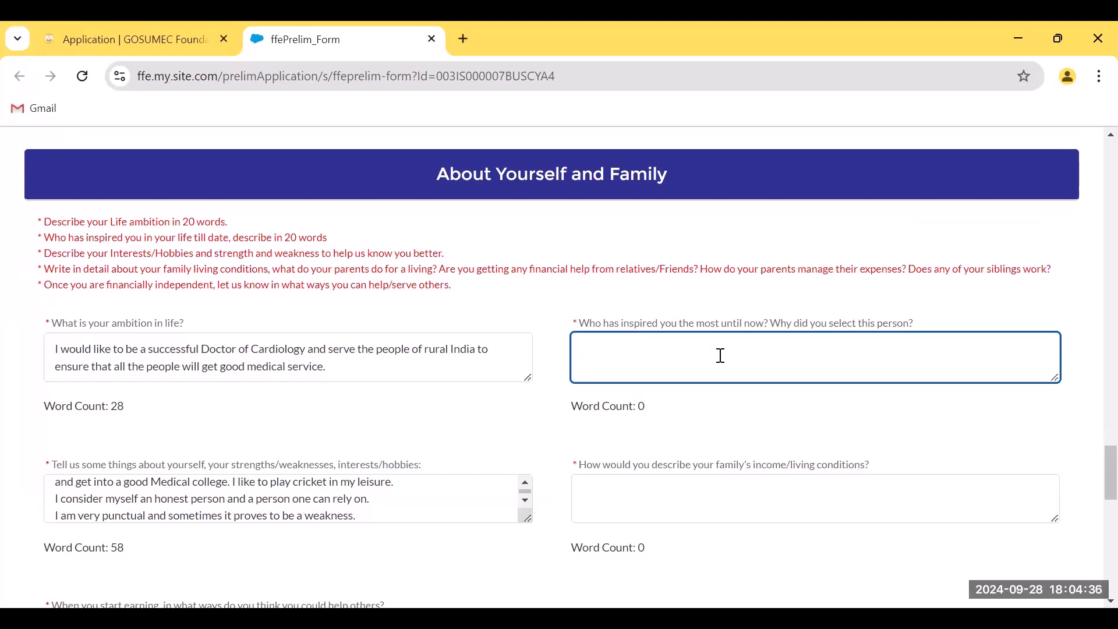
type("My ins")
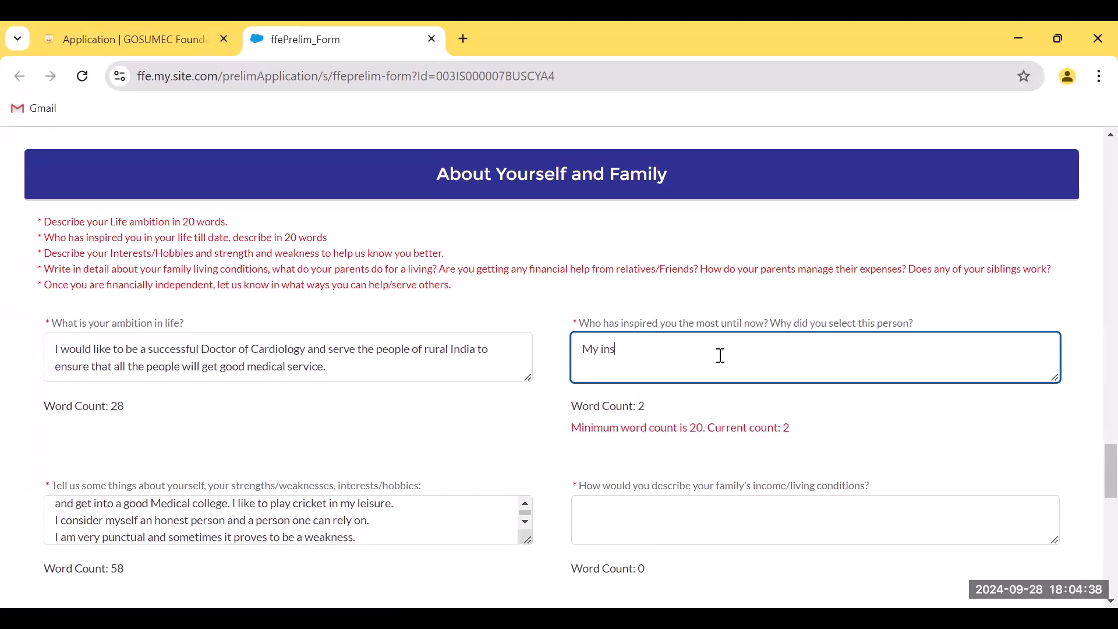
key("BackSpace")
key("BackSpace")
key("BackSpace")
key("BackSpace")
key("BackSpace")
type("I draw my inspira")
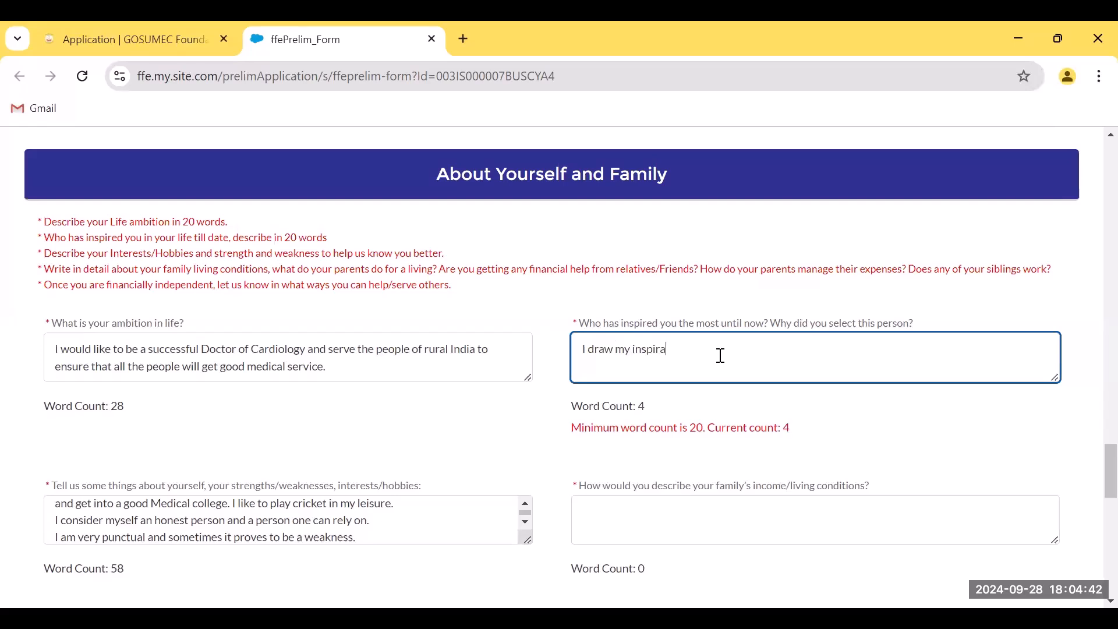
type("tion from a")
type("y science teacher who taught me how to be an")
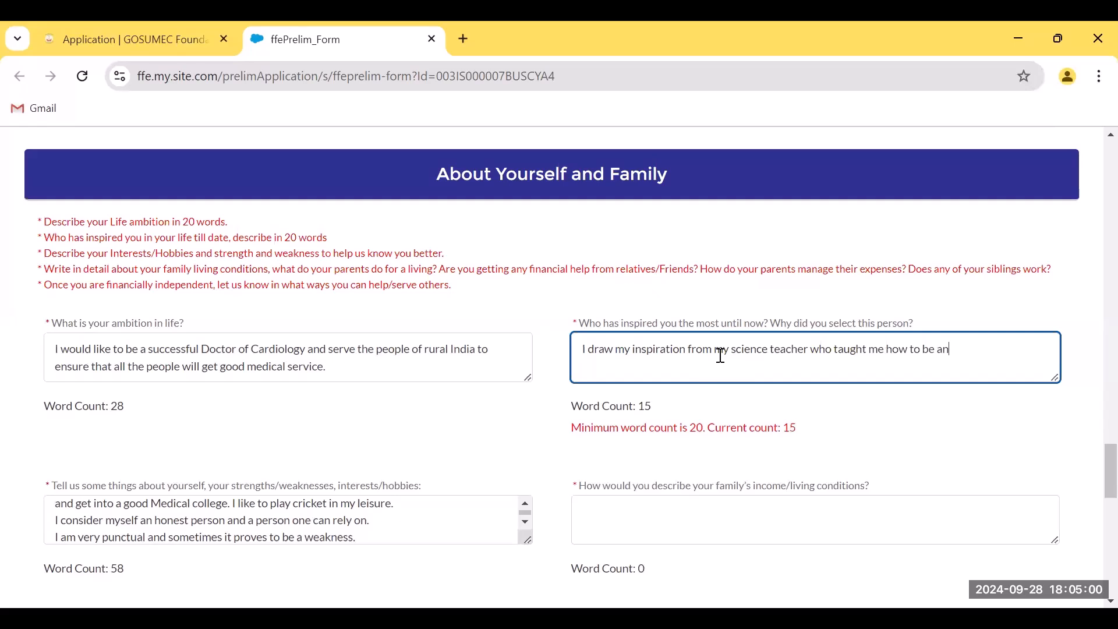
type("alytical and how to quest")
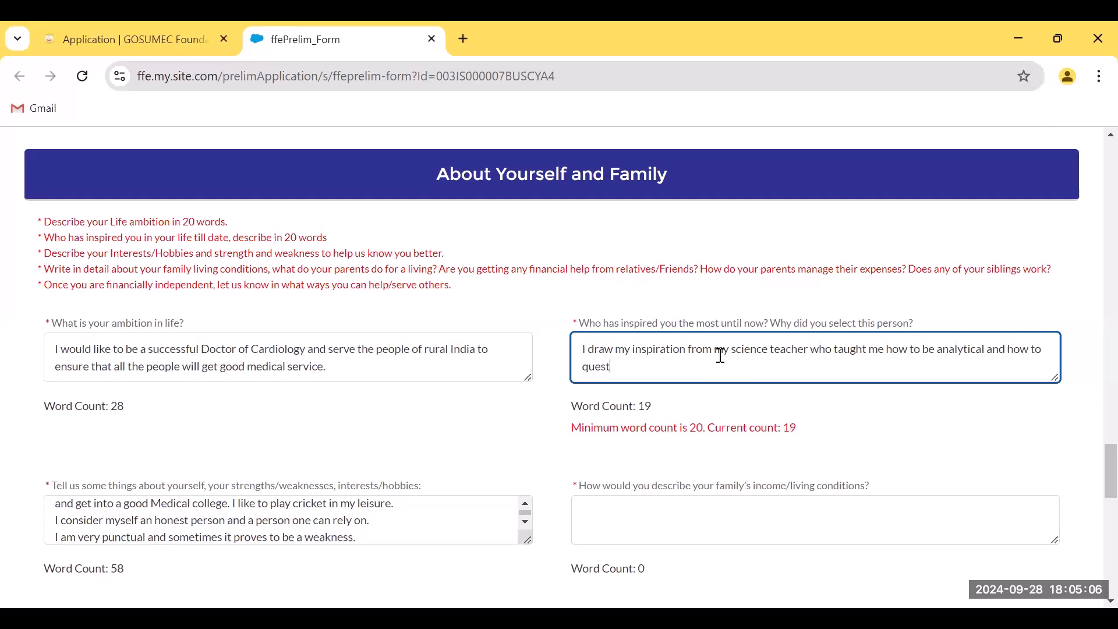
type("ion everythi")
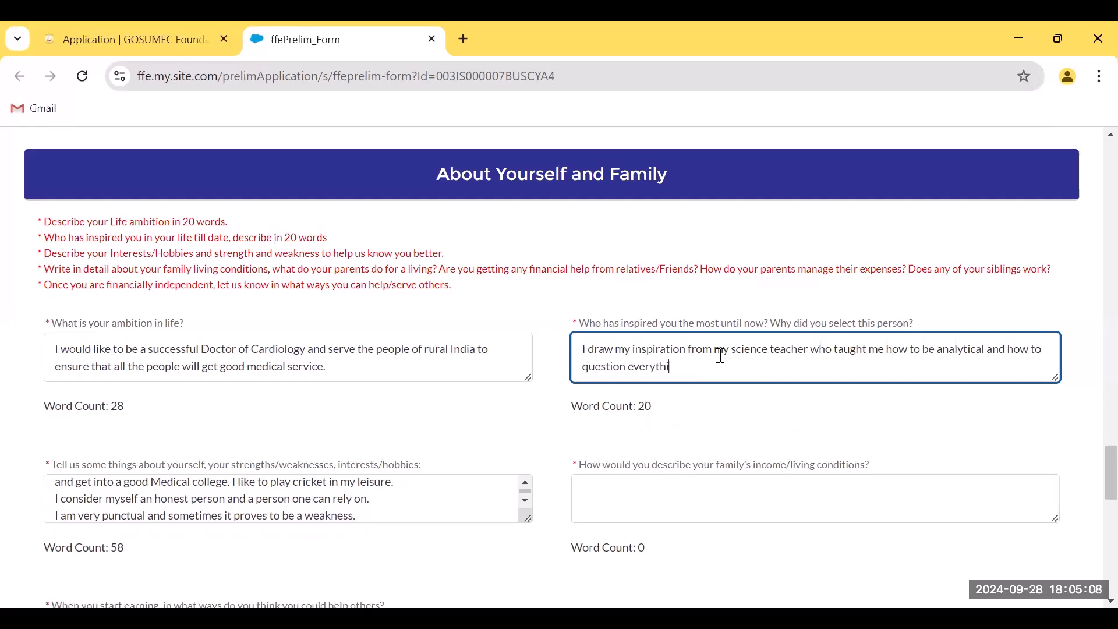
type("ng around you. He made me a curios")
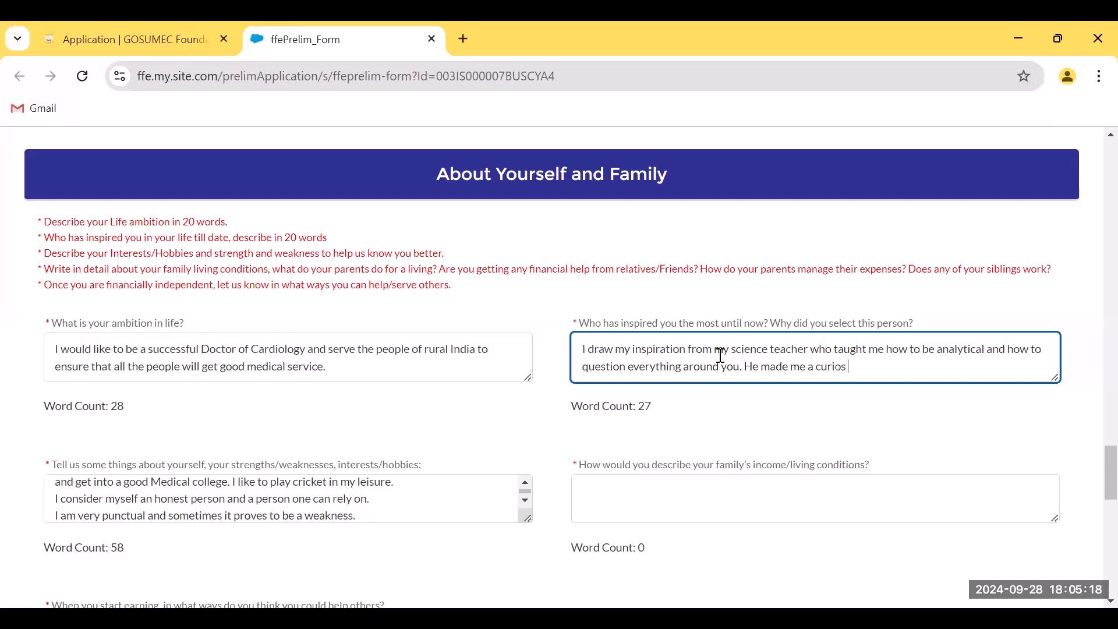
type("us person and hence I am")
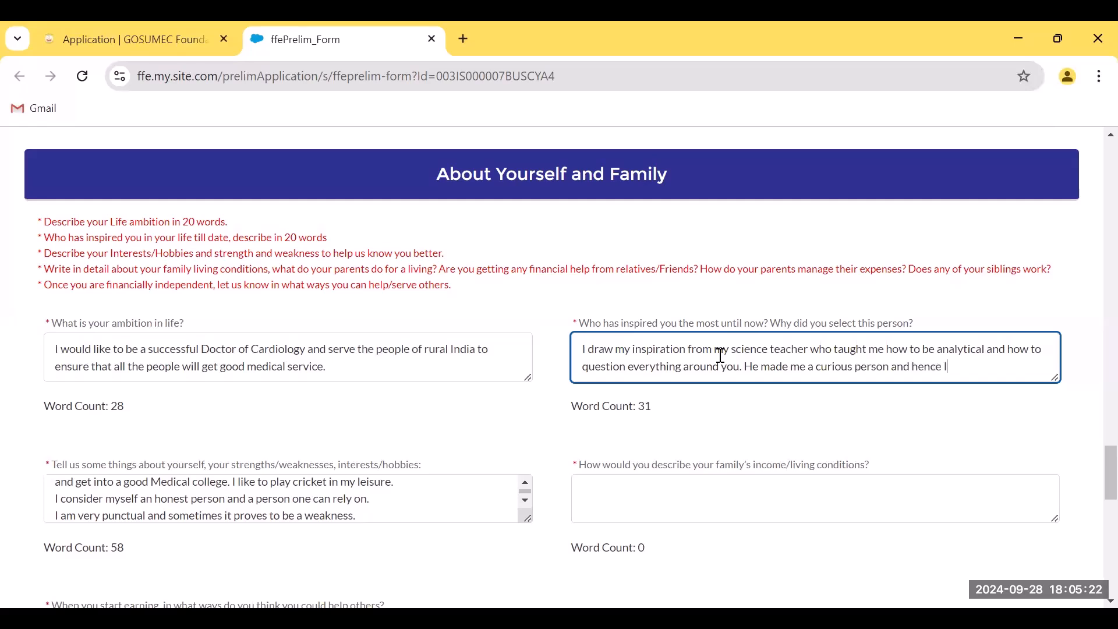
key("BackSpace")
key("BackSpace")
type("e")
key("BackSpace")
type("e I tend learn a lot.")
Write that the father is a daily-wage tailor, the family is comfortable, but education expenses need help
left_click(694, 491)
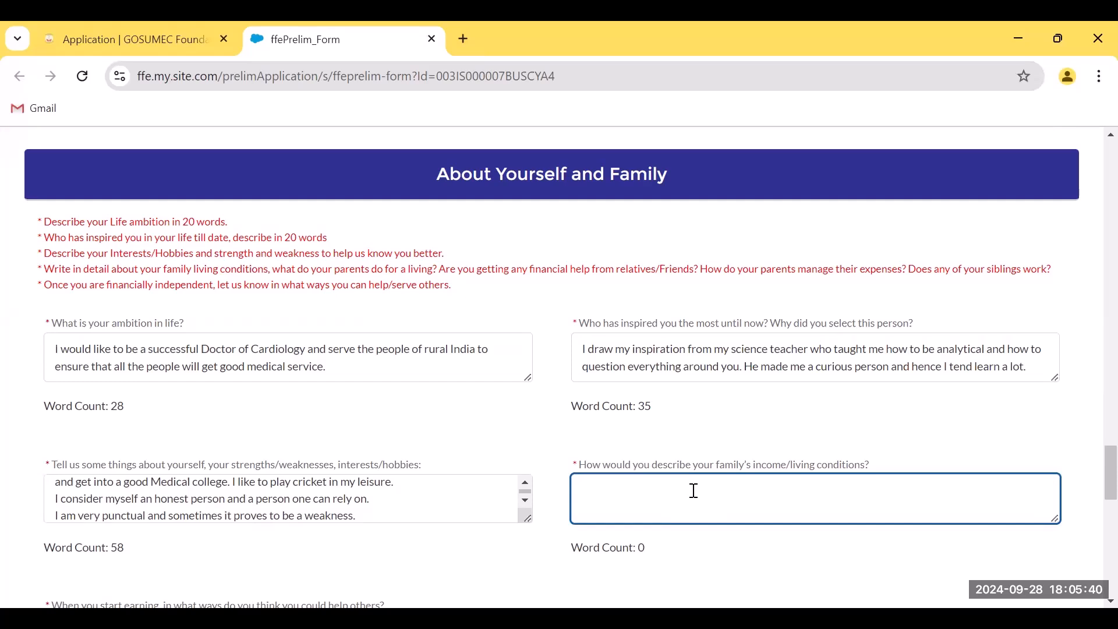
type("My father is a tra")
key("BackSpace")
key("BackSpace")
type("ailor who earns money on a daily wage")
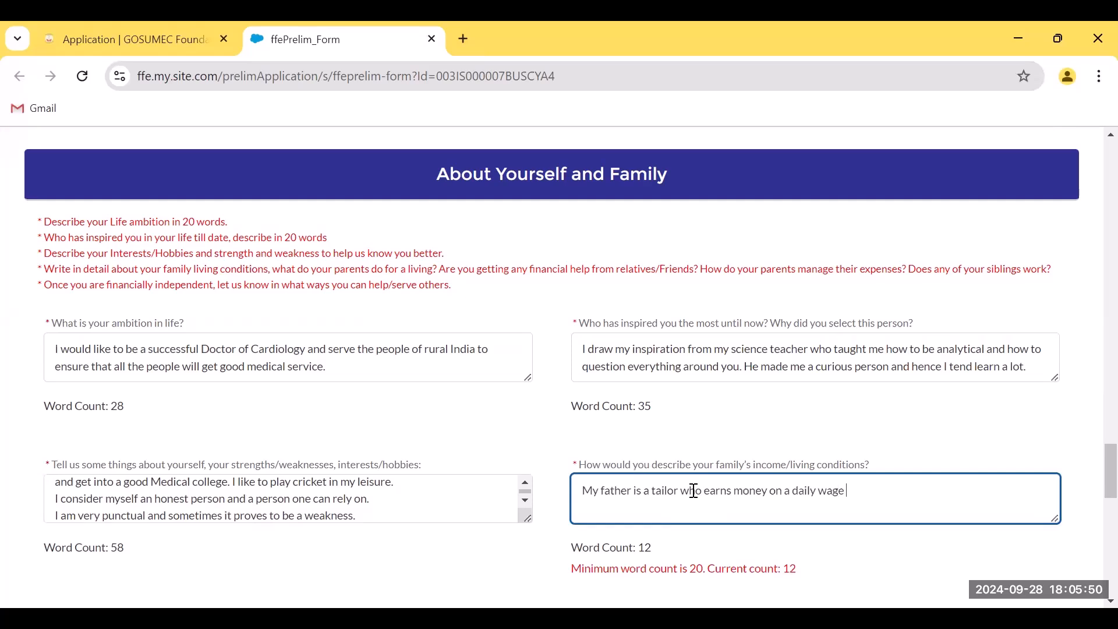
type(" basis. He war")
key("BackSpace")
type("ean")
key("BackSpace")
type("rns ")
type("enough to feed")
type(" my family an")
type("d we are comfo")
type("rtable and happy")
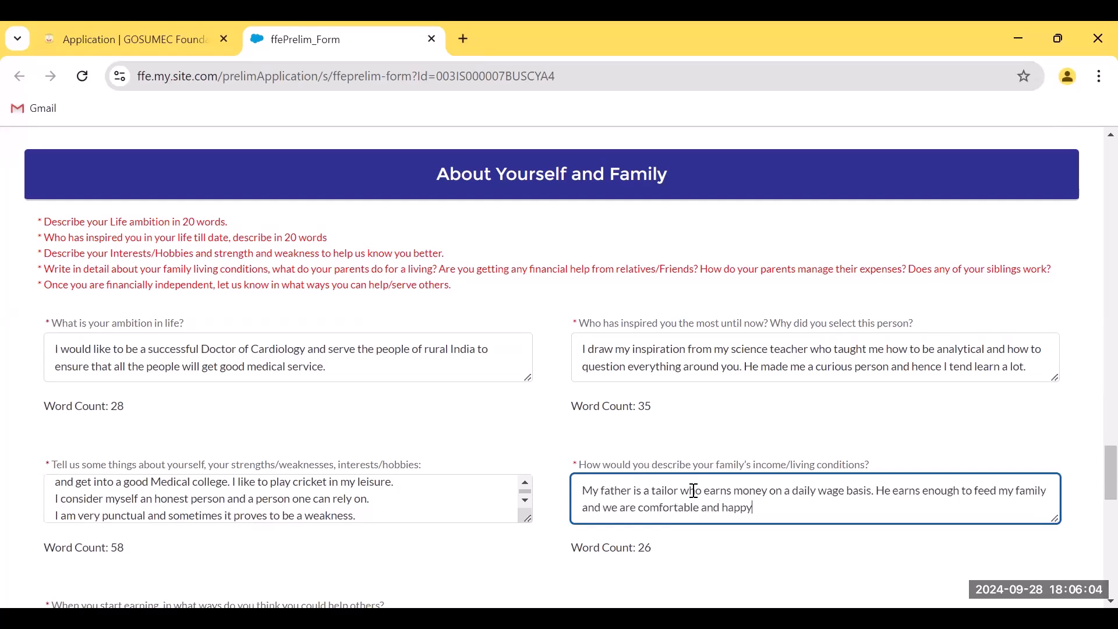
type(". but need some help with our")
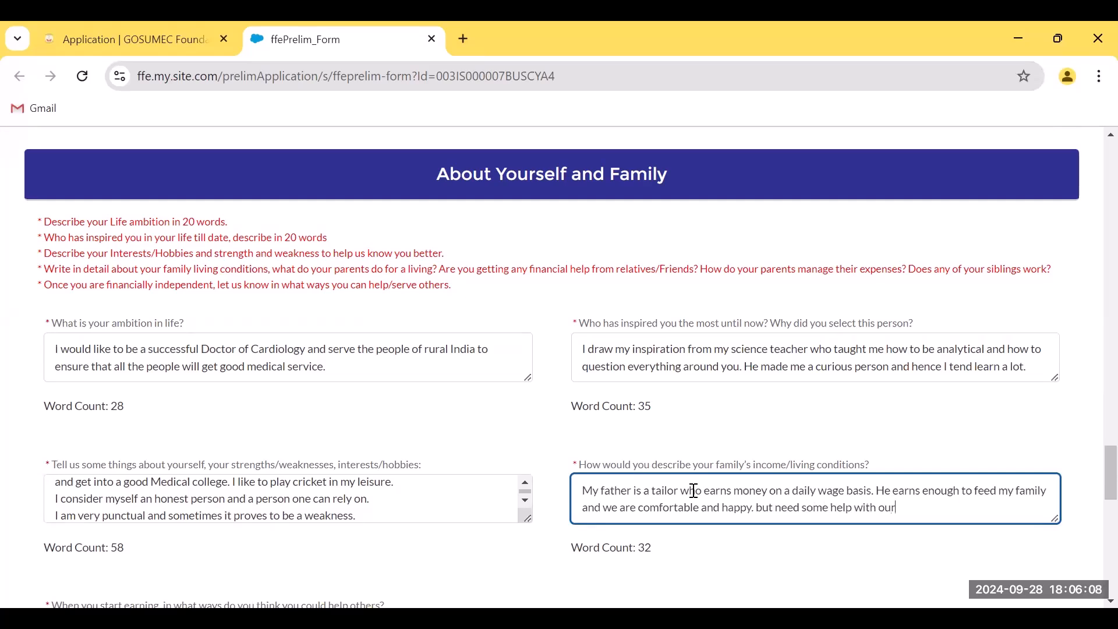
type(" educaiton ex")
key("BackSpace")
key("BackSpace")
key("BackSpace")
key("BackSpace")
key("BackSpace")
key("BackSpace")
type("tion expenses.")
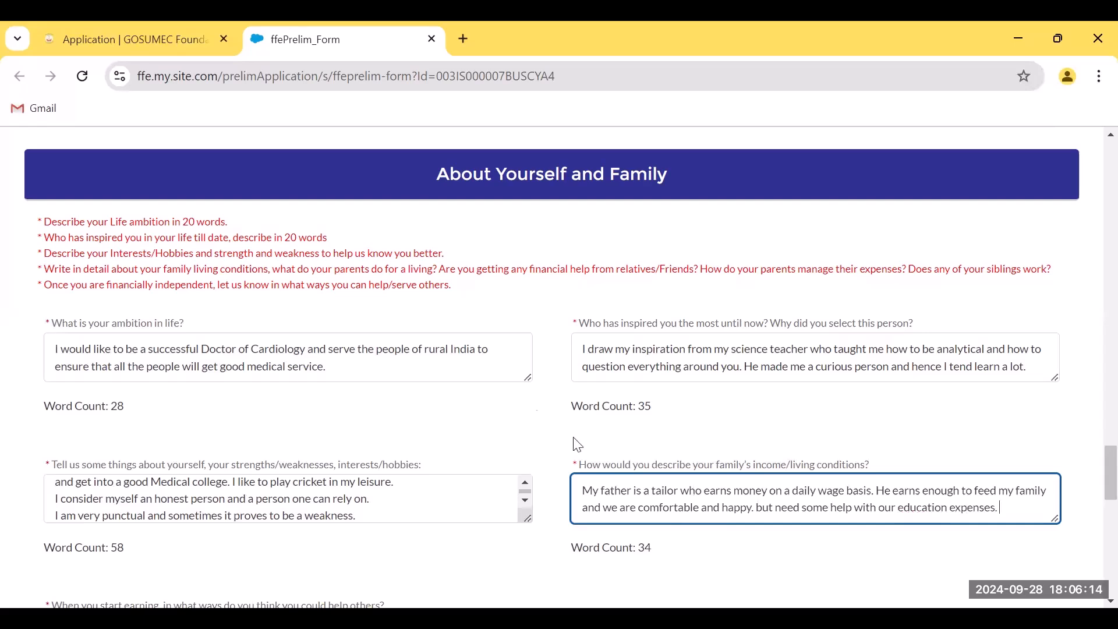
scroll(1095, 489, "down", 1)
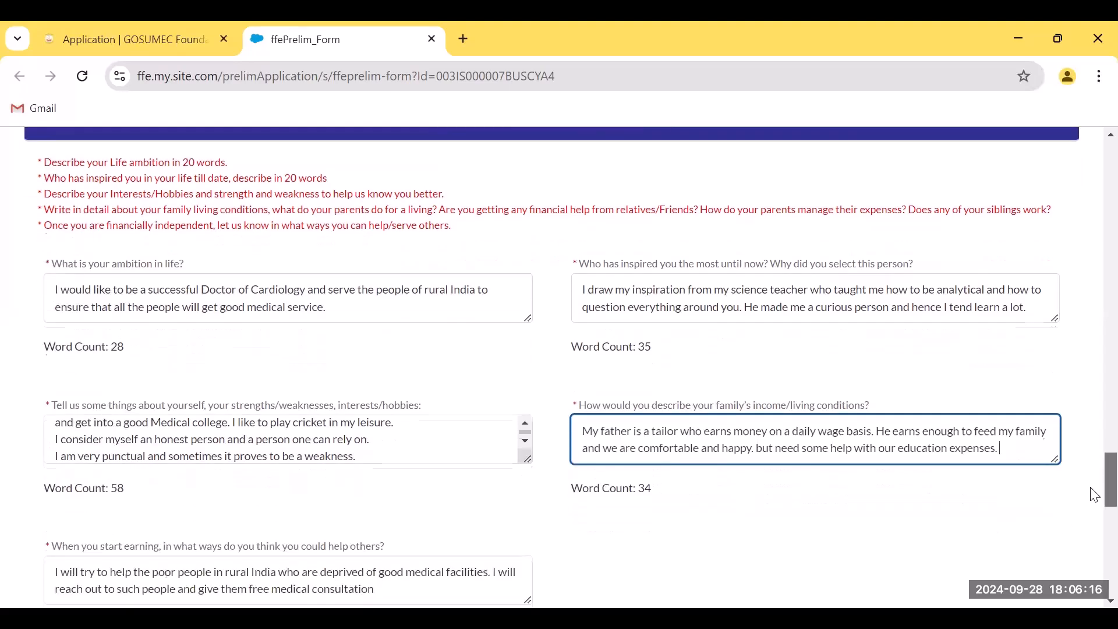
scroll(1095, 498, "down", 2)
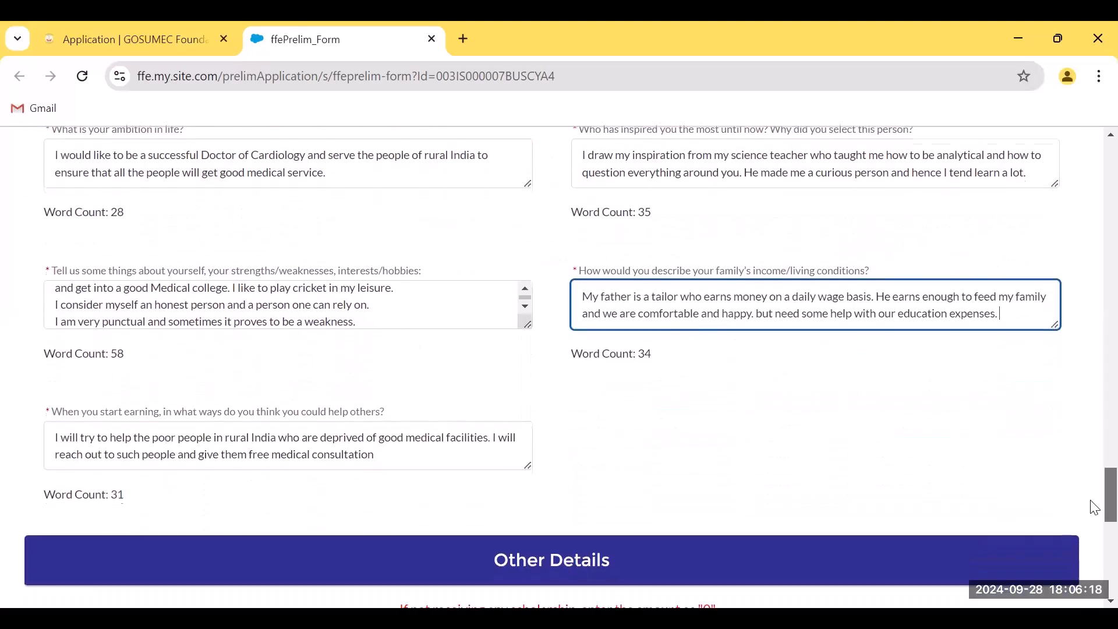
scroll(1095, 512, "down", 3)
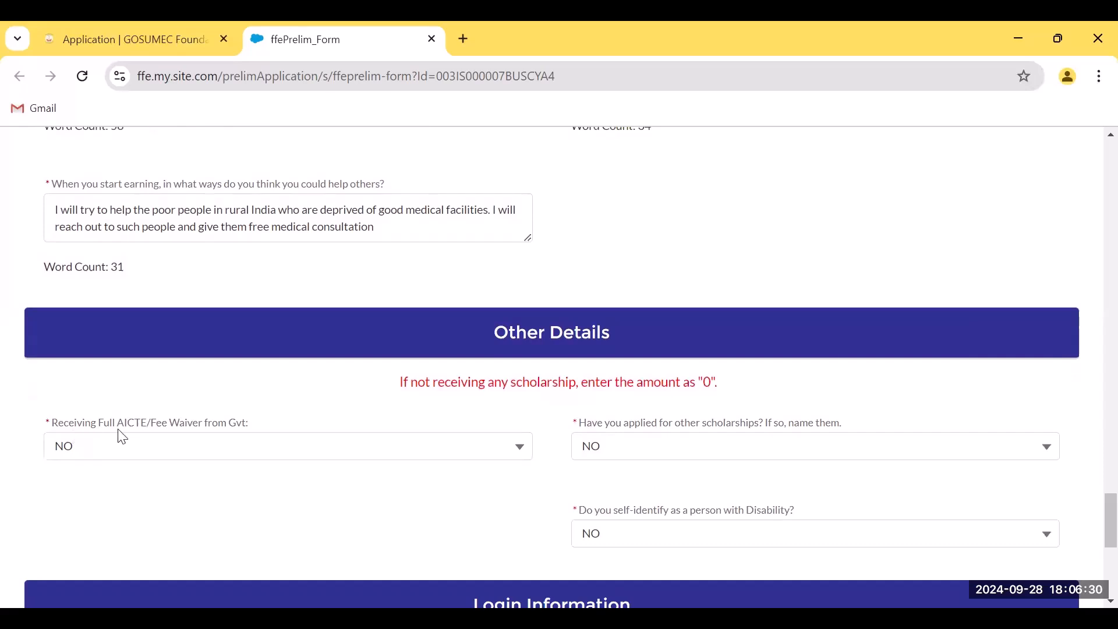
left_click(137, 459)
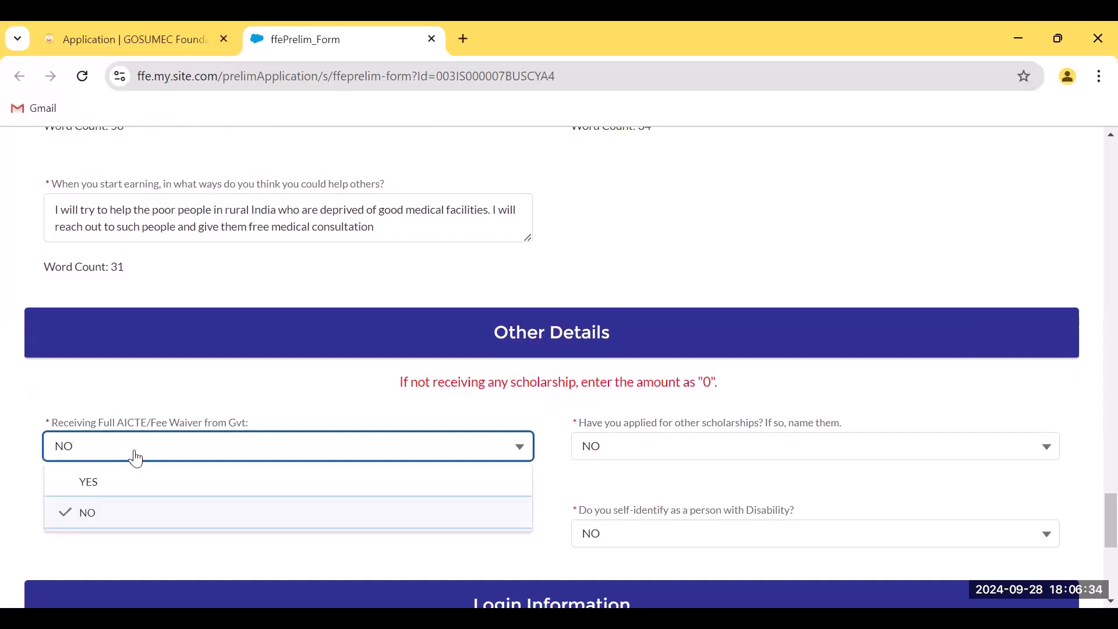
left_click(117, 483)
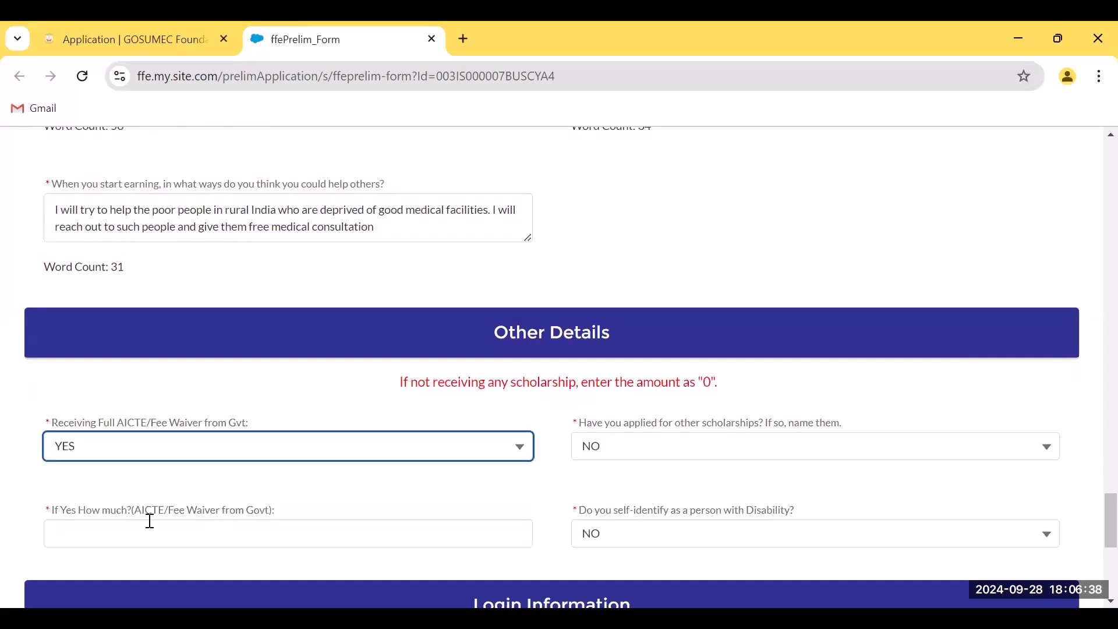
left_click(122, 536)
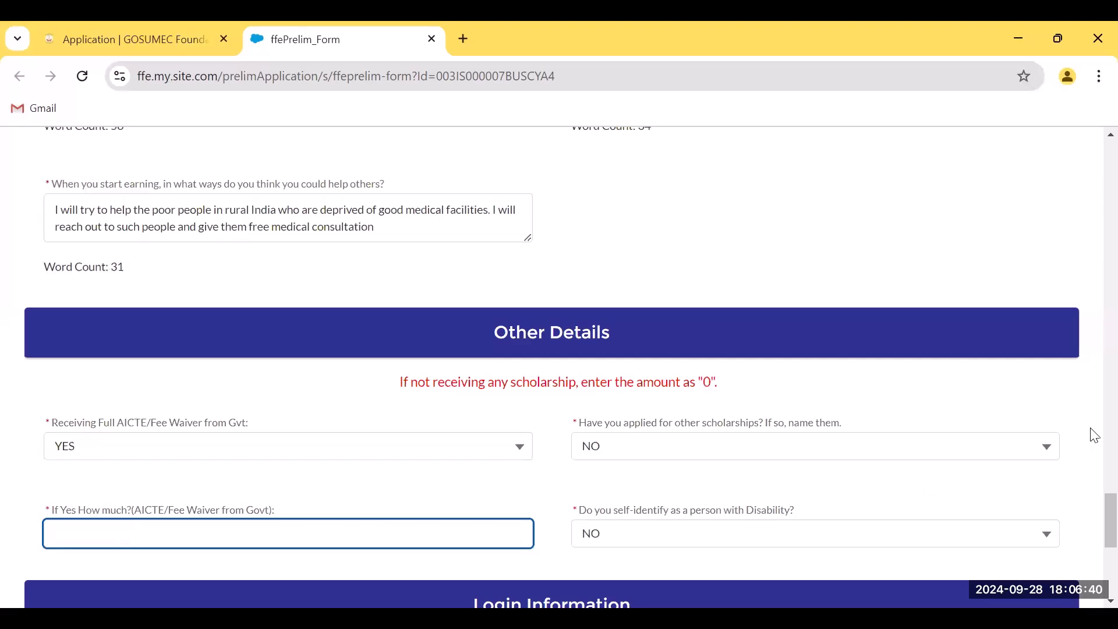
scroll(1092, 530, "down", 3)
scroll(1092, 518, "up", 4)
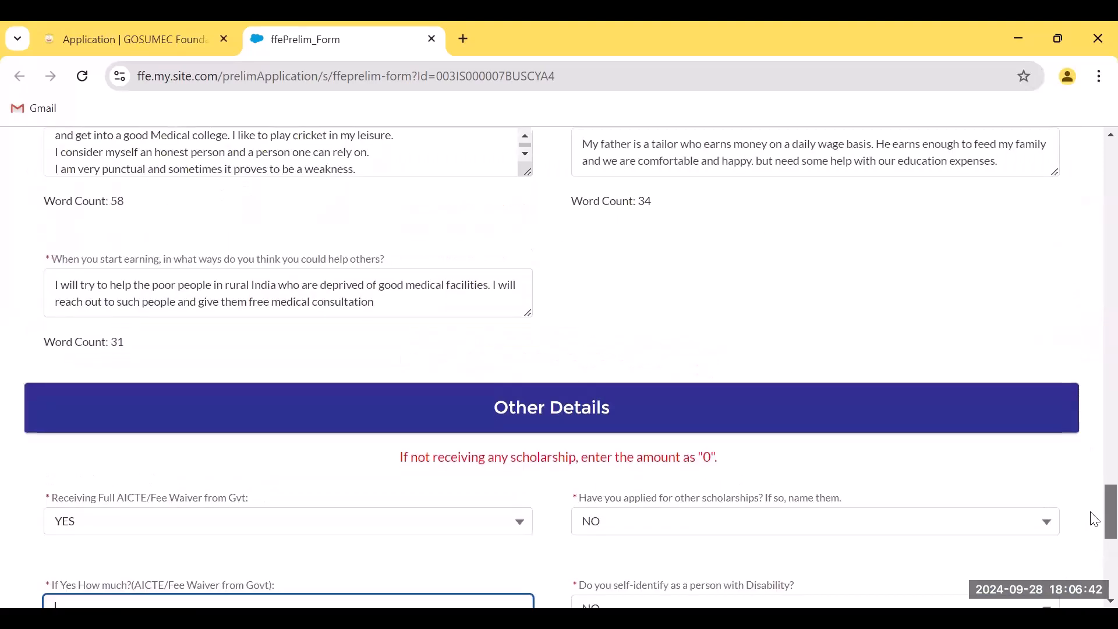
left_click(351, 527)
left_click(136, 586)
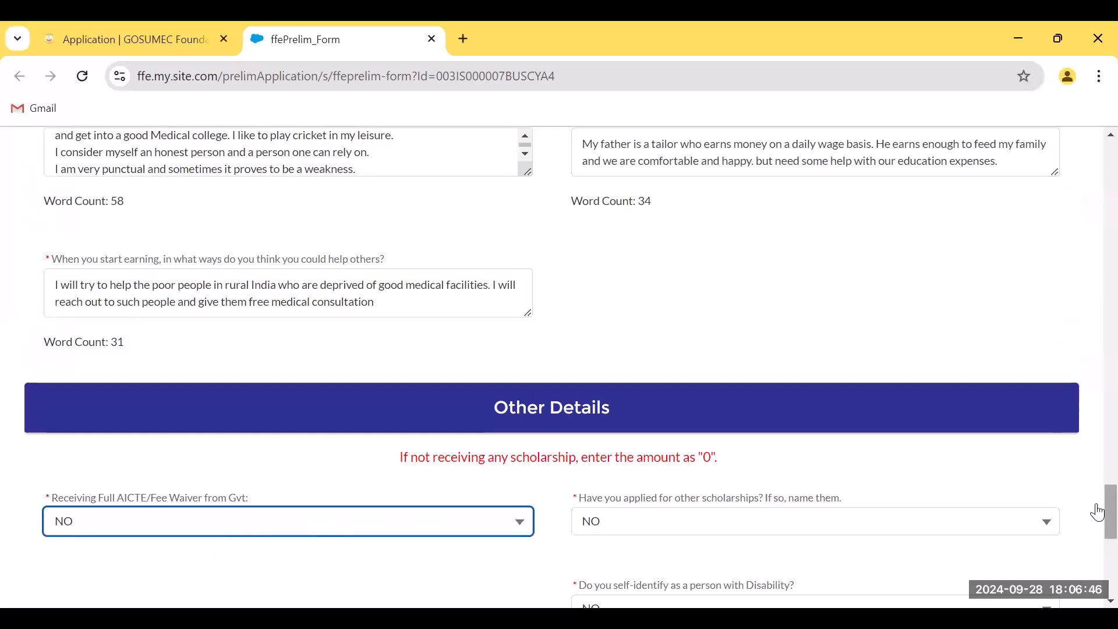
scroll(1091, 513, "down", 2)
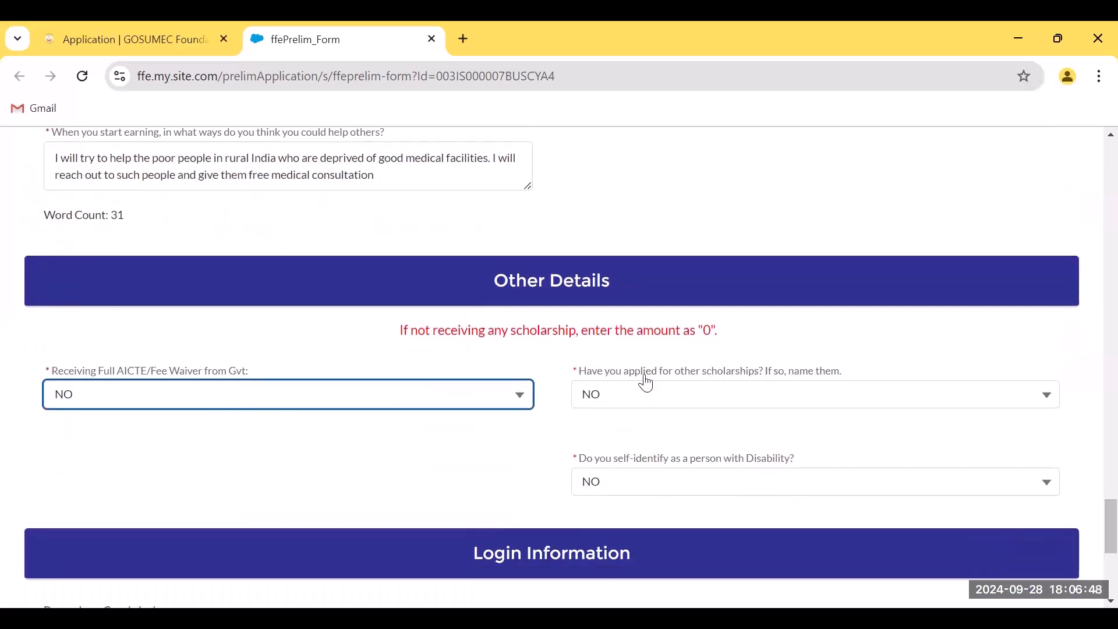
left_click(651, 406)
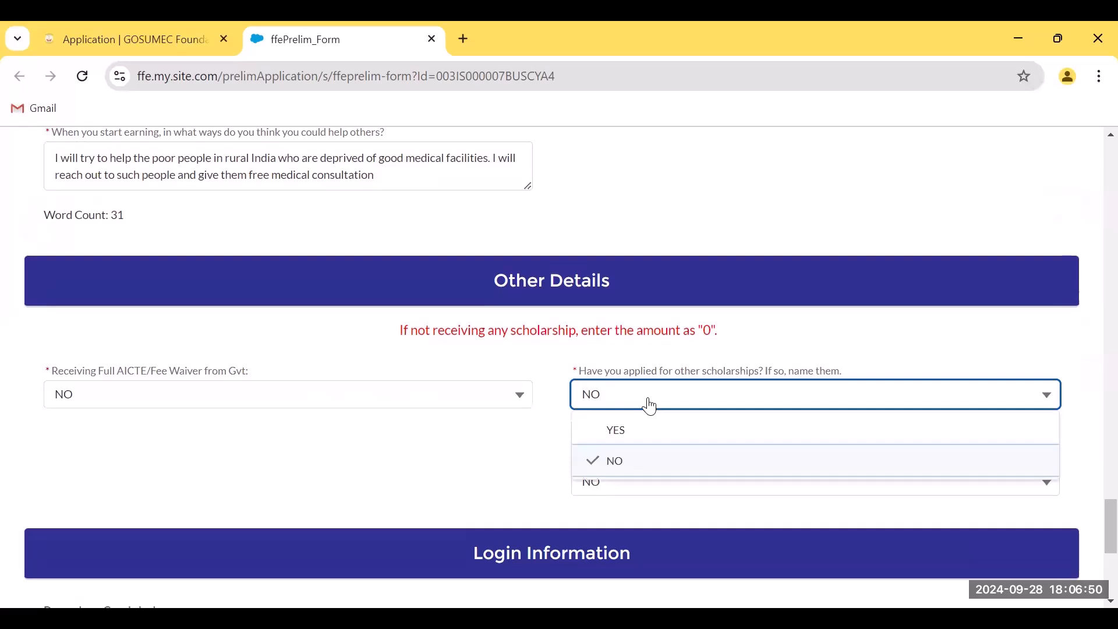
left_click(617, 433)
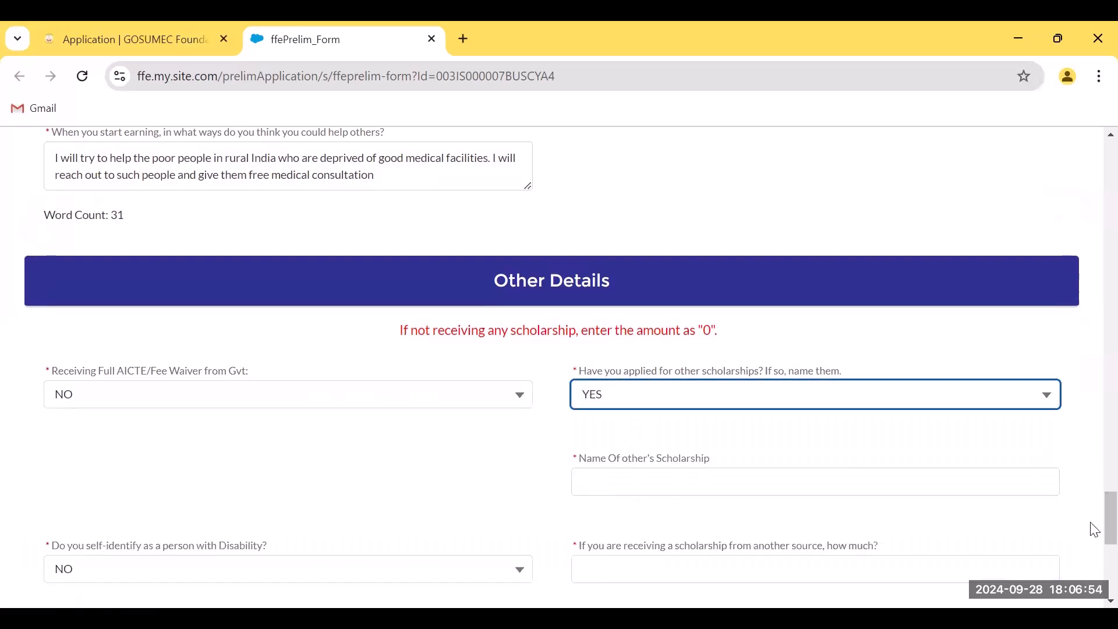
scroll(1109, 524, "down", 1)
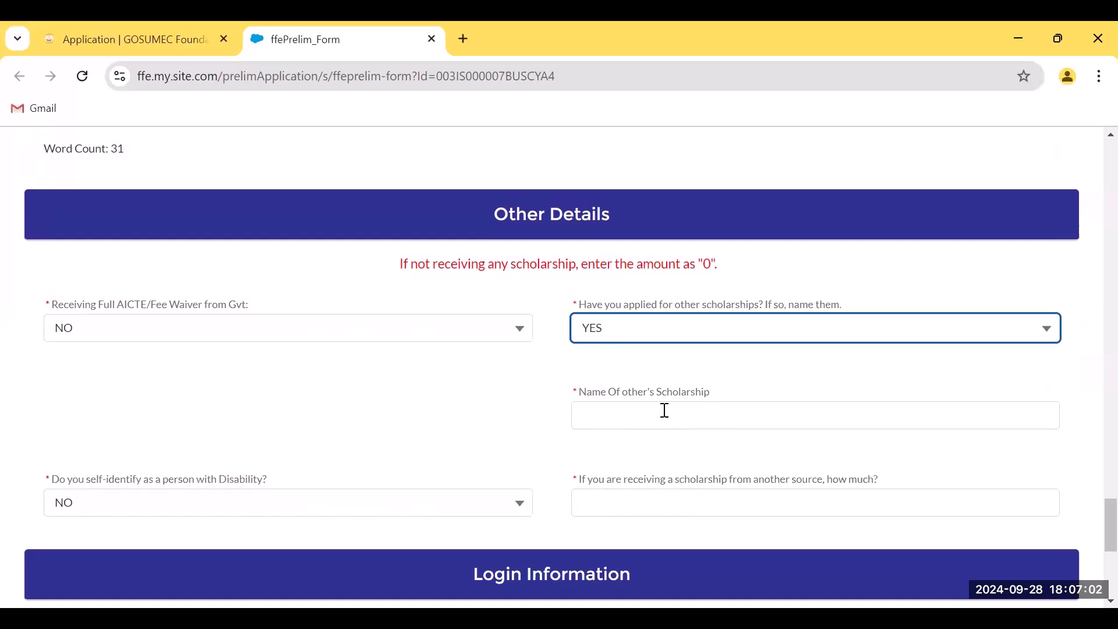
left_click(629, 341)
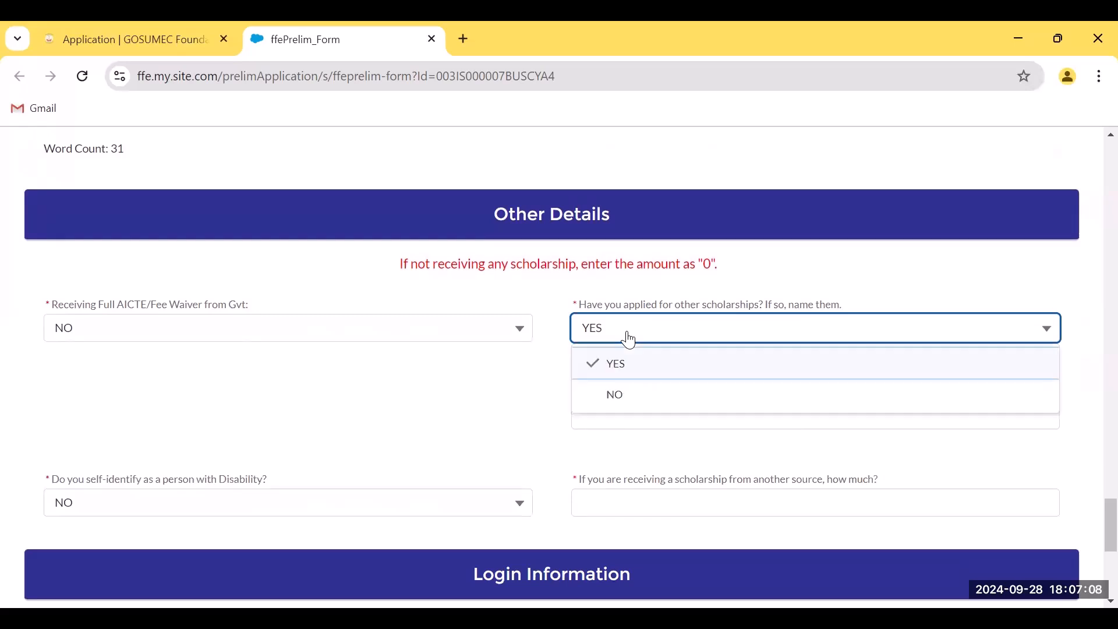
left_click(616, 396)
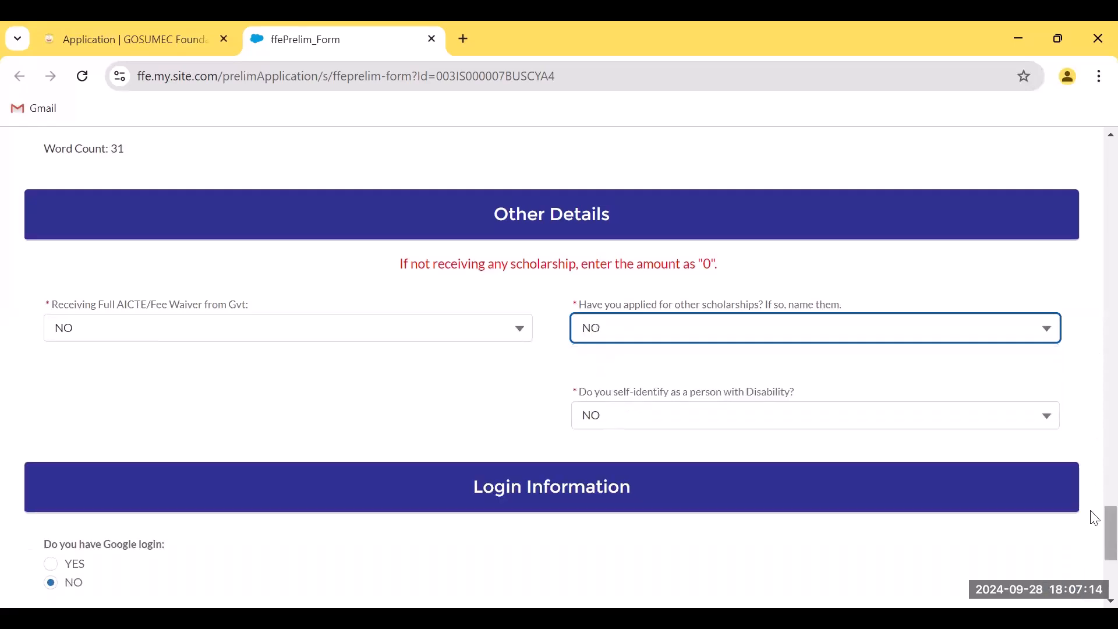
scroll(1090, 526, "down", 3)
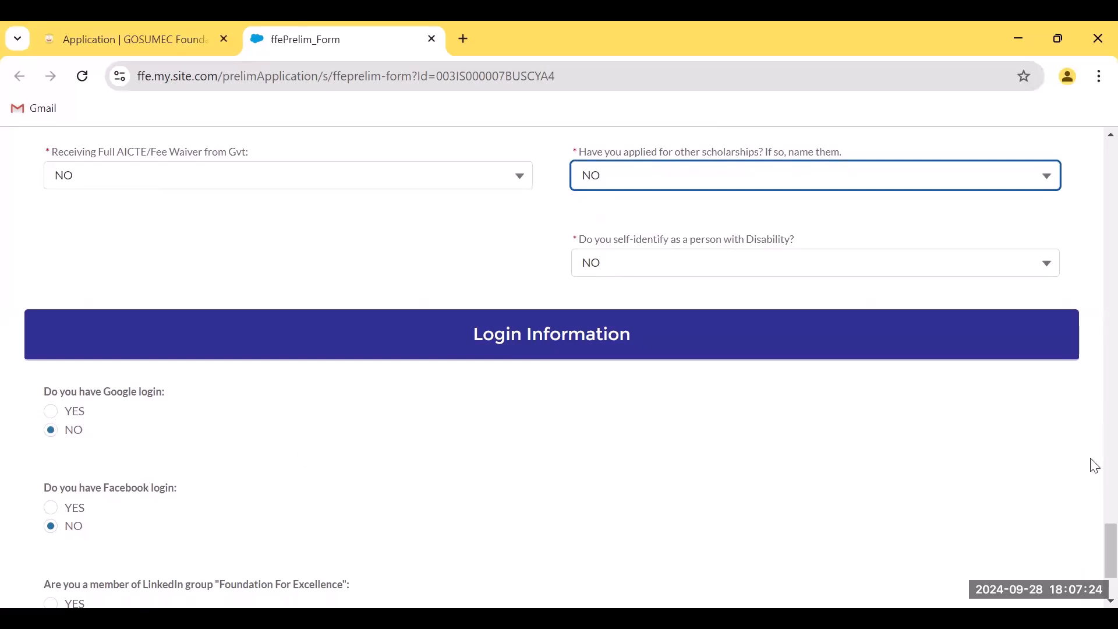
scroll(1090, 554, "down", 3)
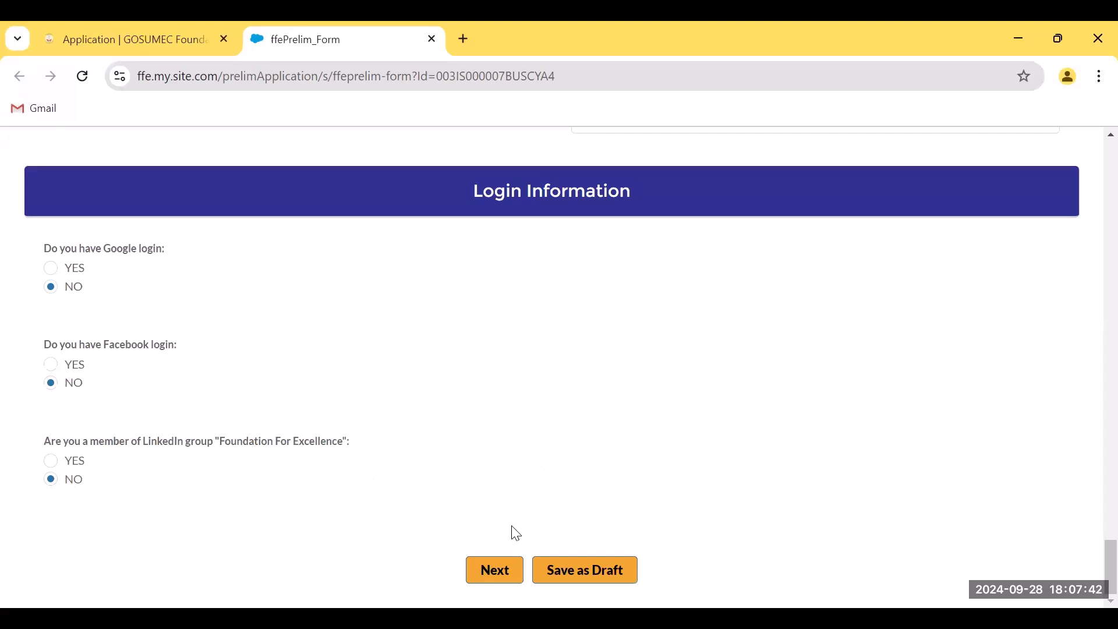
Advance to the next form page and bring the Previous Academic Record table into view
left_click(496, 571)
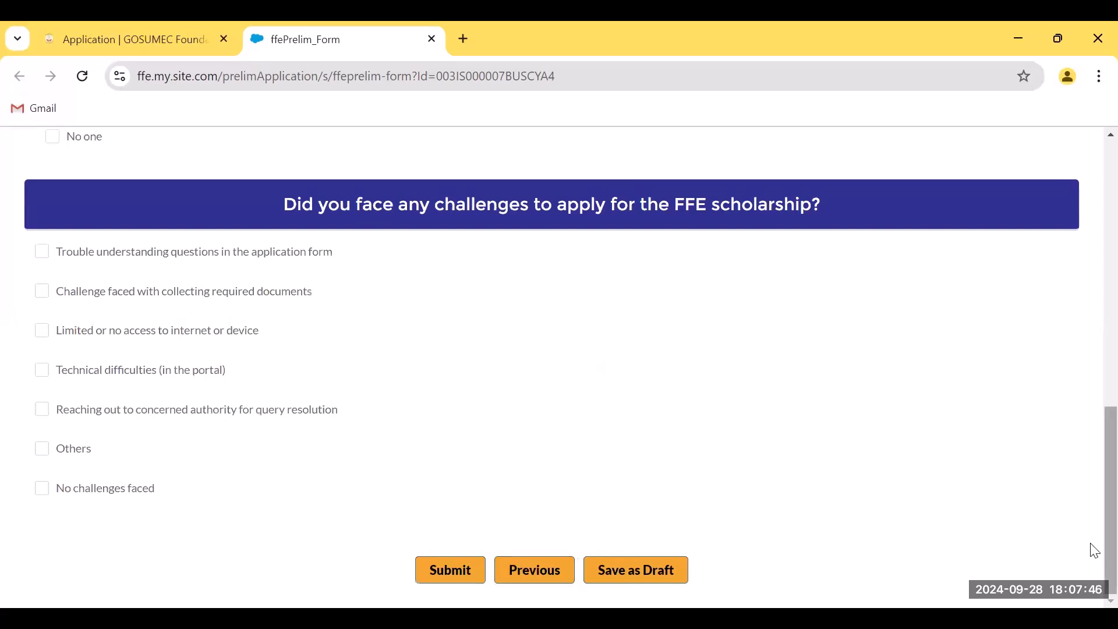
scroll(1094, 504, "up", 1)
left_click_drag(1094, 504, 1095, 250)
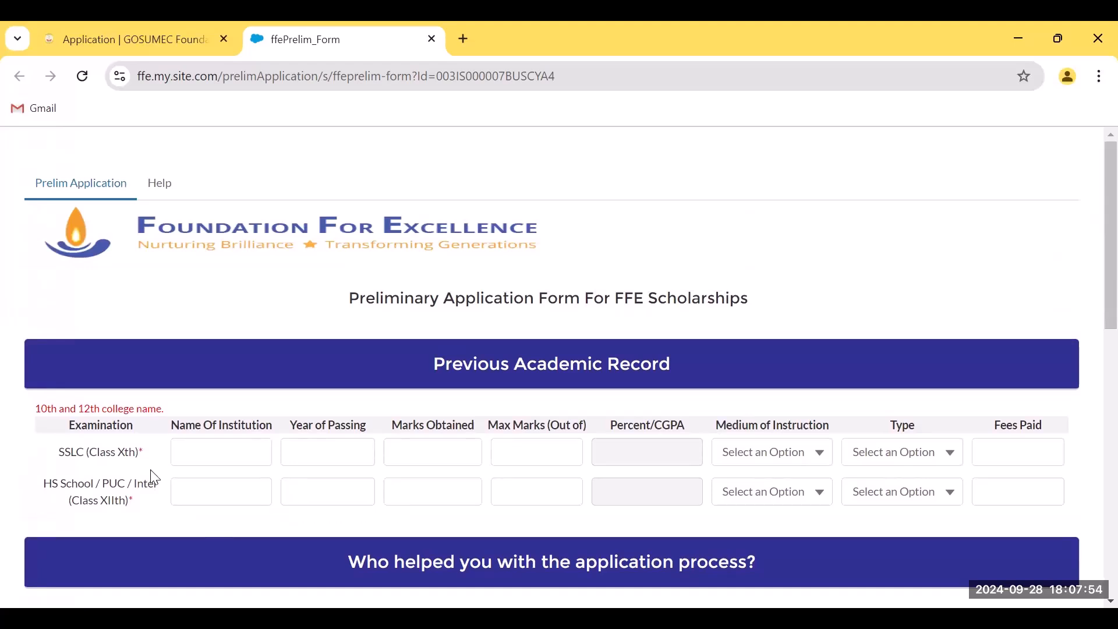
left_click_drag(59, 461, 149, 461)
Fill the Class X row: St. Annes Primary School, 2022, English, Private, fees 10000
left_click(207, 457)
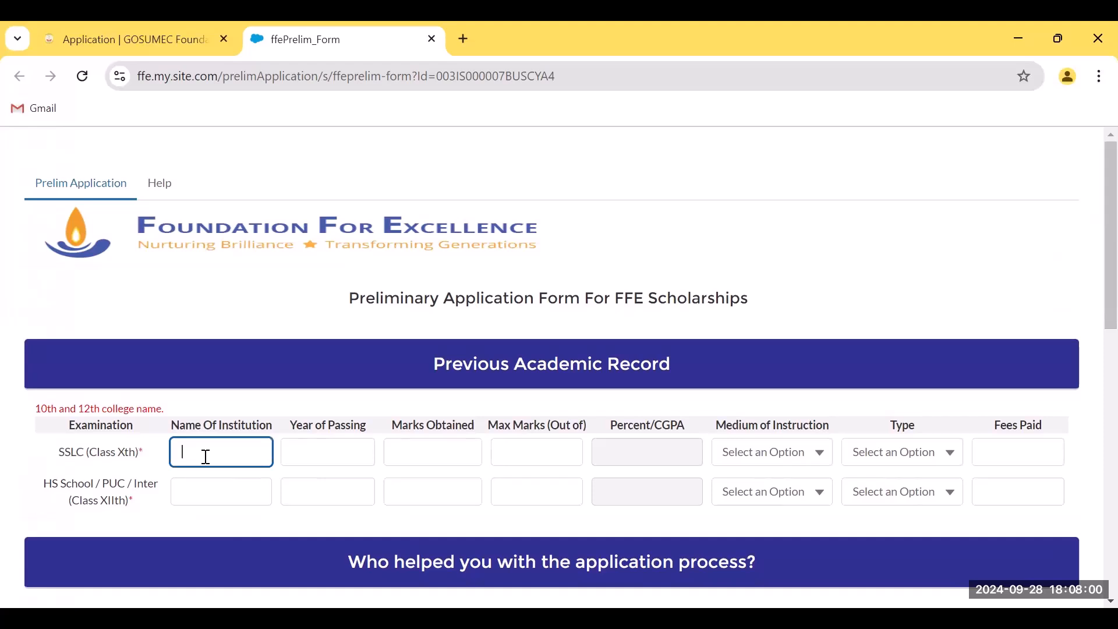
type("St. A")
type("nnes")
type(" Primary Sch")
type("ool")
key("Tab")
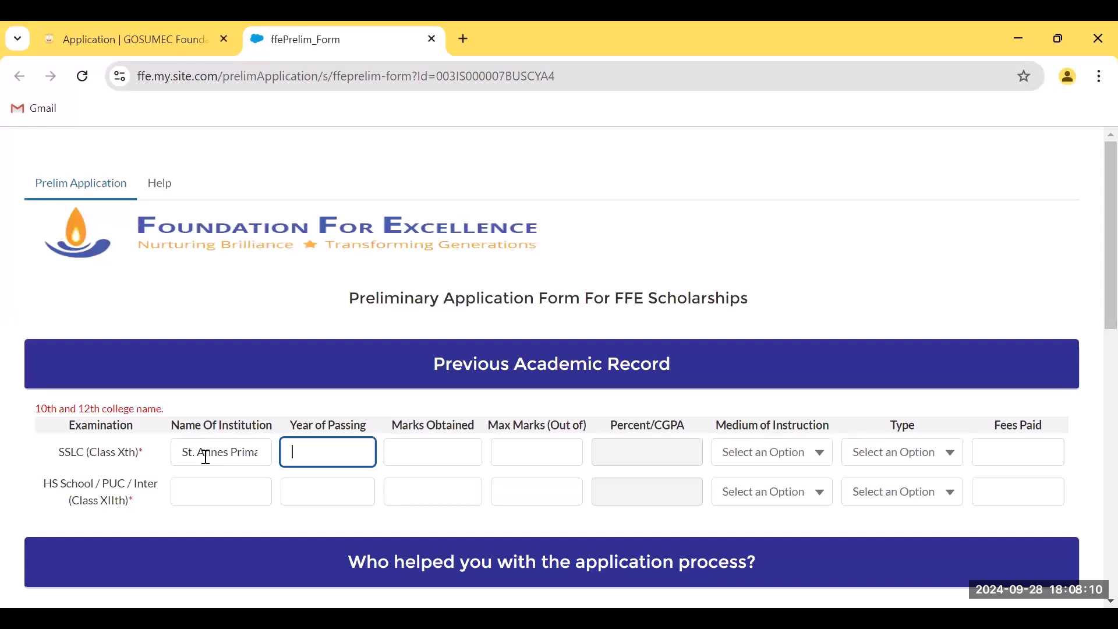
type("2022")
key("Tab")
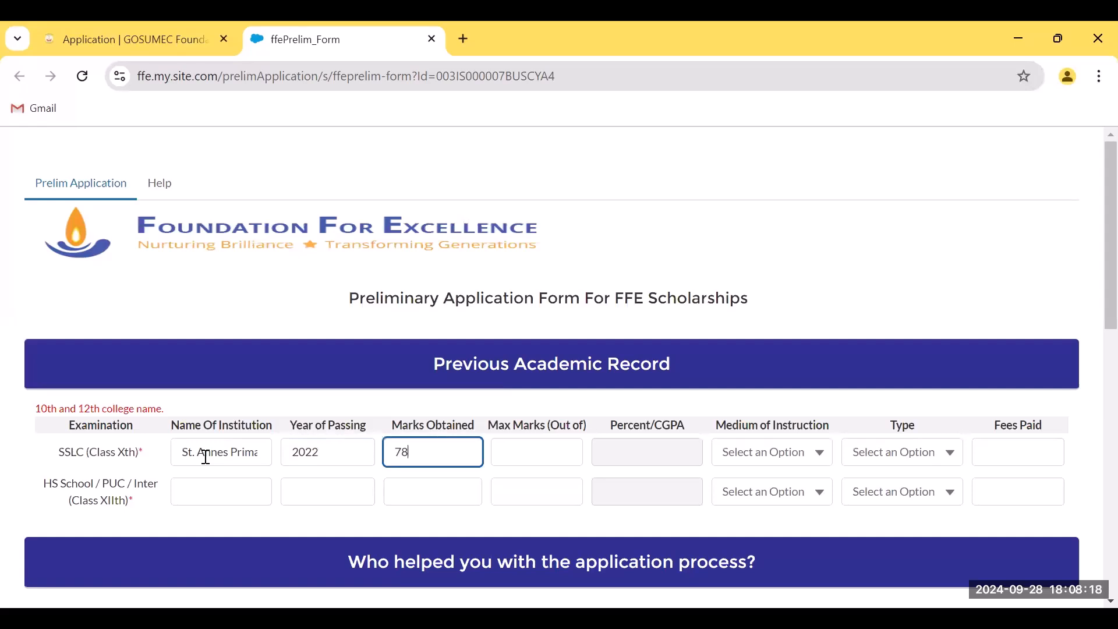
key("Tab")
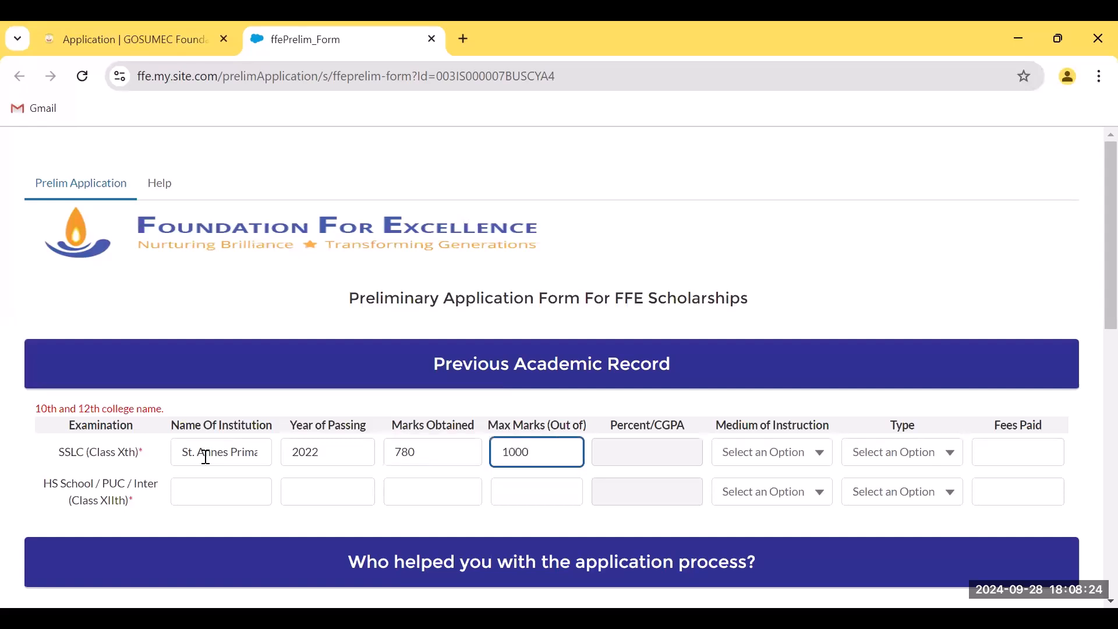
key("Tab")
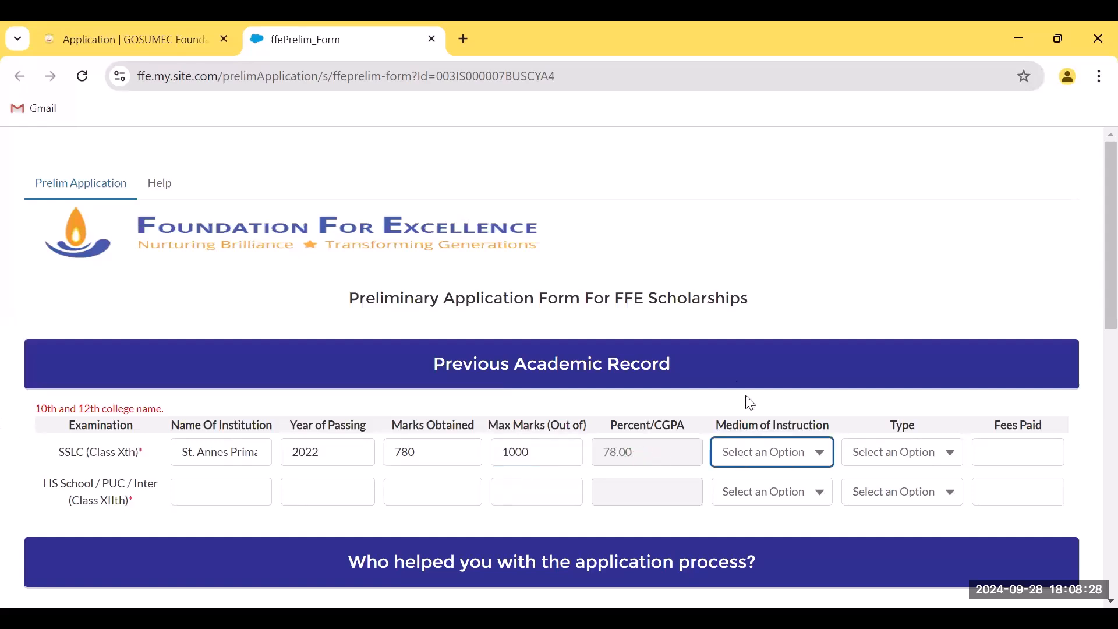
left_click(749, 459)
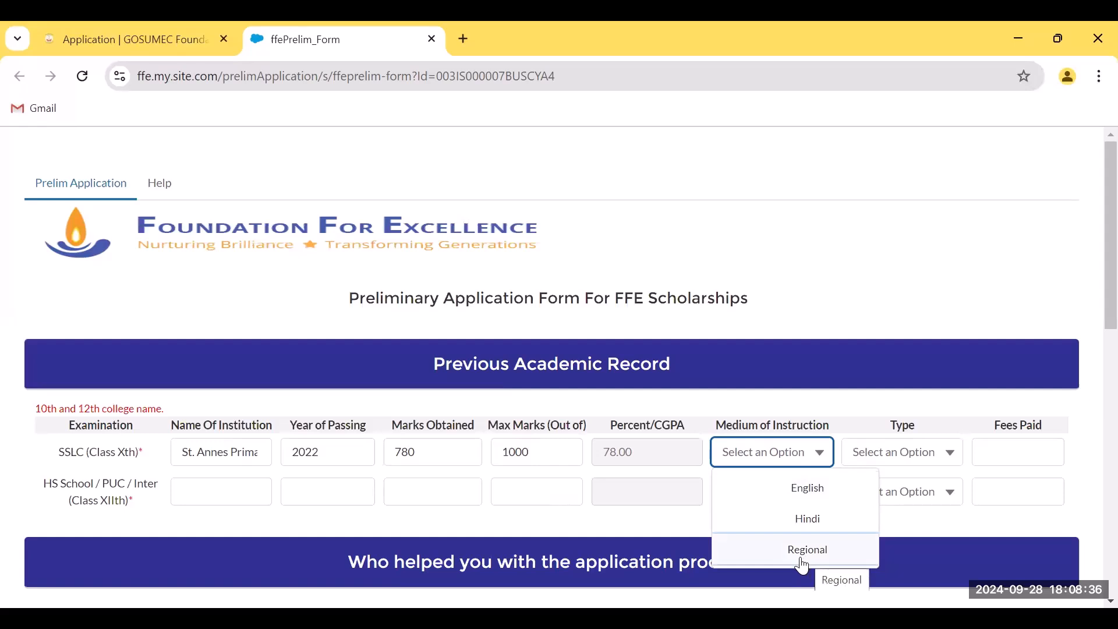
left_click(793, 489)
left_click(898, 462)
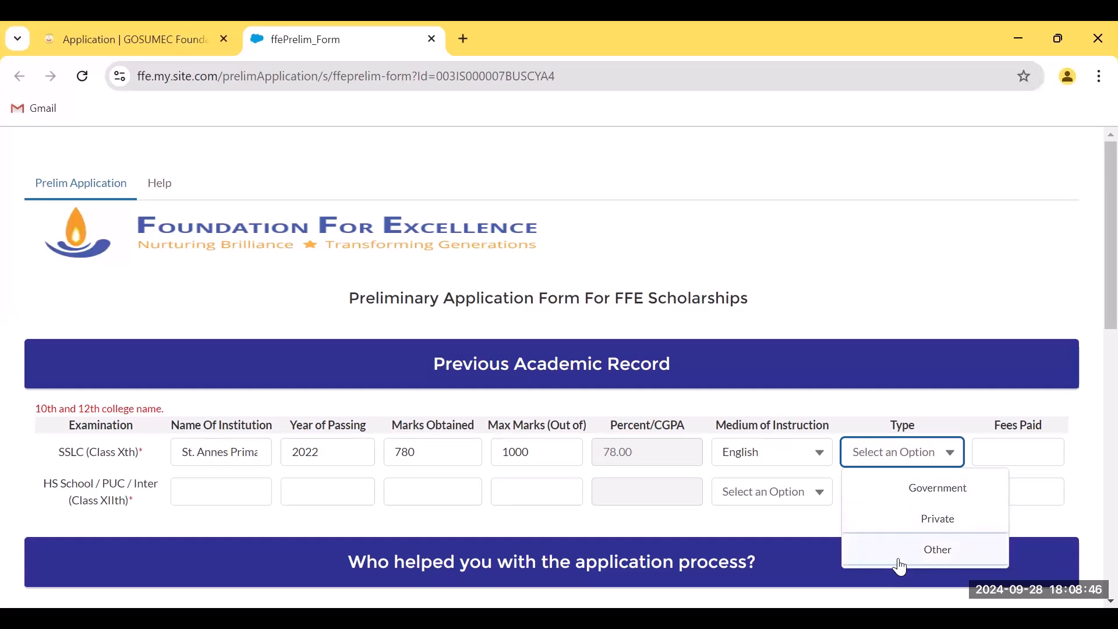
left_click(907, 527)
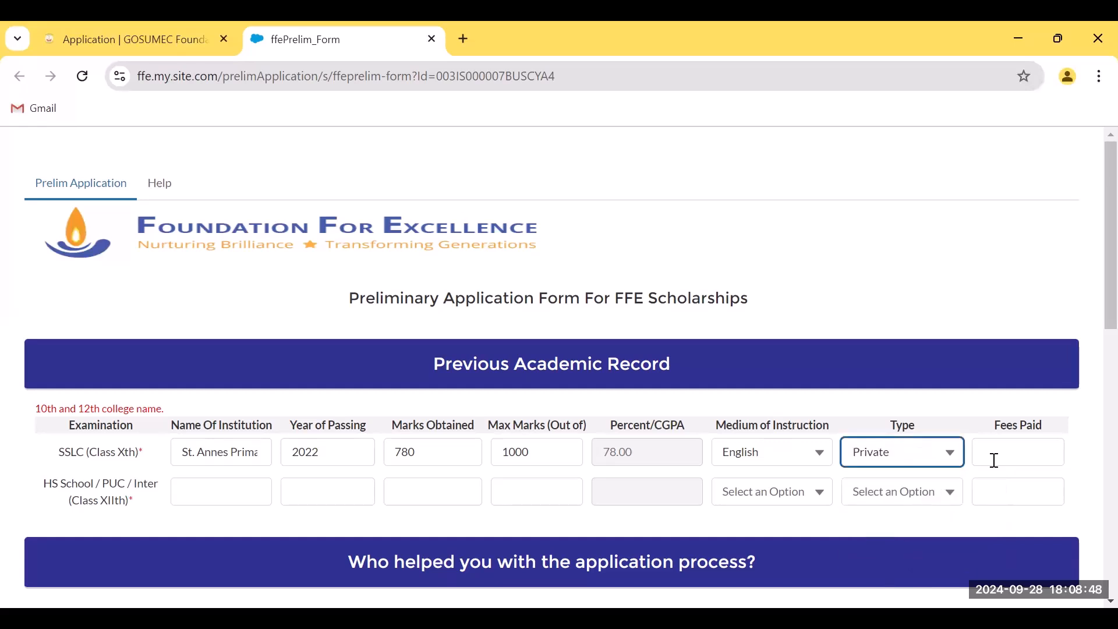
left_click(995, 459)
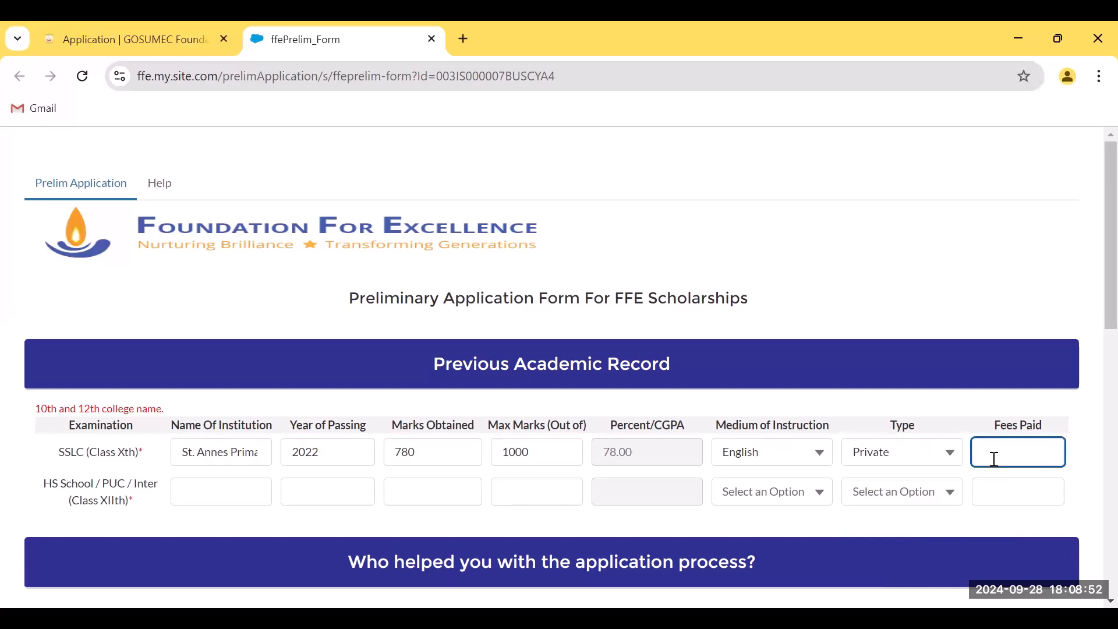
type("10000")
Enter the Class XII institution as National College, passing year 2024, and marks 800/1000
left_click(205, 495)
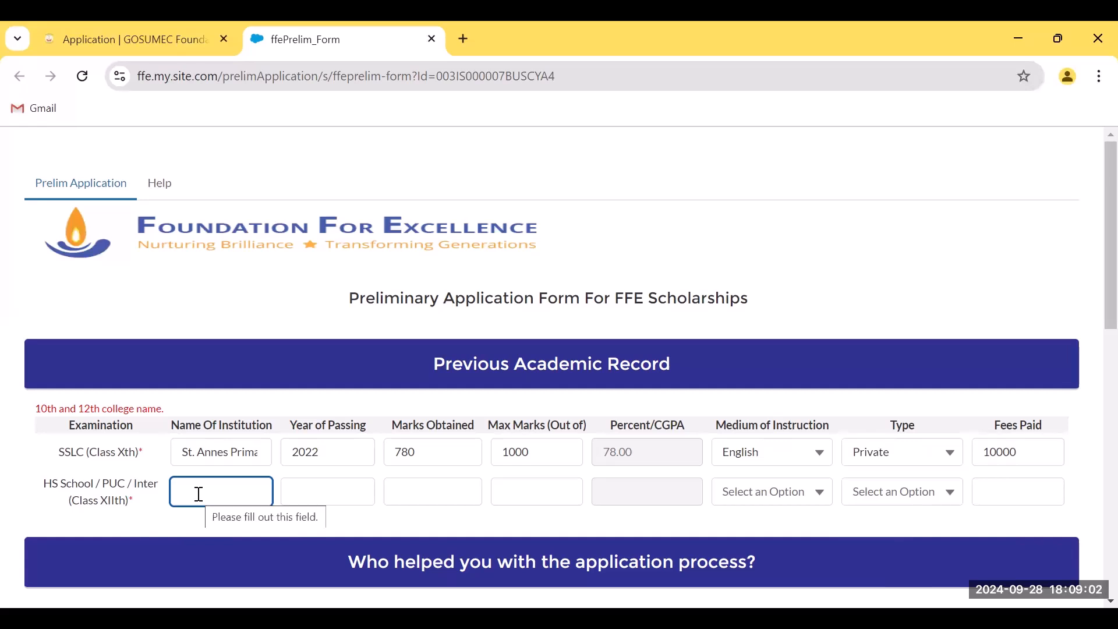
type("Nat")
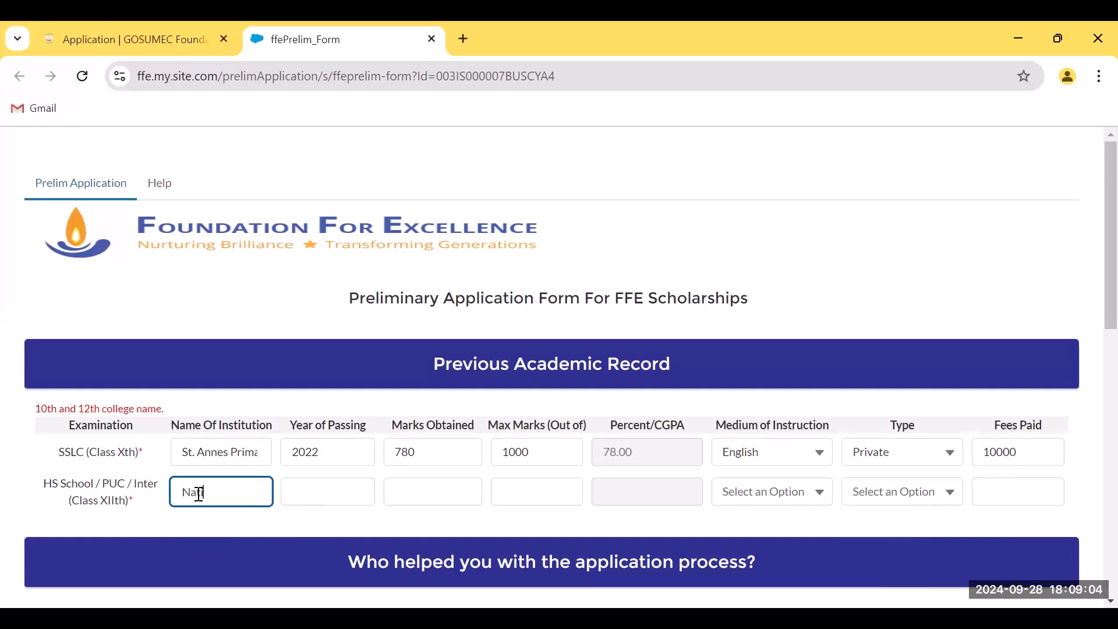
type("ional College, Bangalore")
key("BackSpace")
key("BackSpace")
key("BackSpace")
key("BackSpace")
key("BackSpace")
key("BackSpace")
key("BackSpace")
key("BackSpace")
key("BackSpace")
type("And")
key("BackSpace")
key("BackSpace")
key("BackSpace")
type("Mumbai")
key("Tab")
type("2024")
key("Tab")
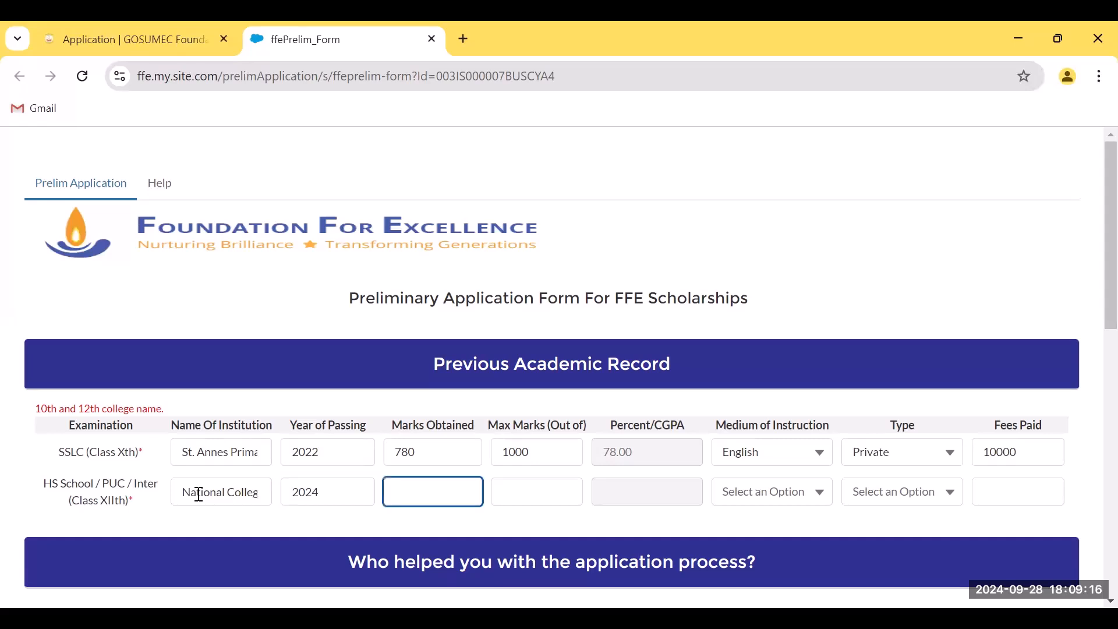
type("800")
key("Tab")
type("100")
Set Class XII medium to English, school type to Government, and fees paid
key("Tab")
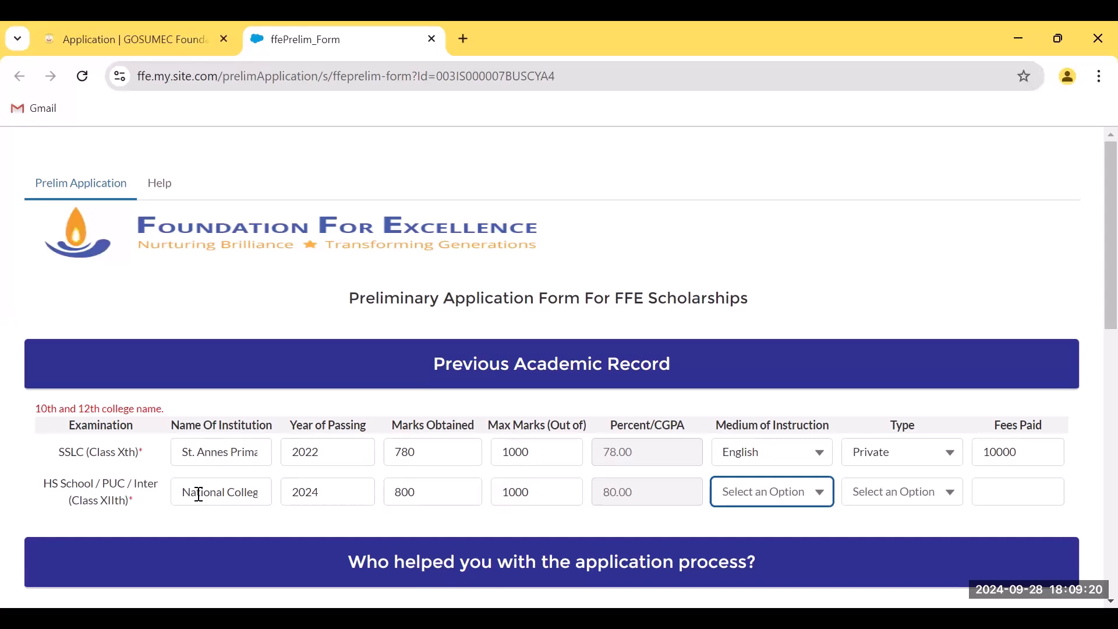
left_click(760, 494)
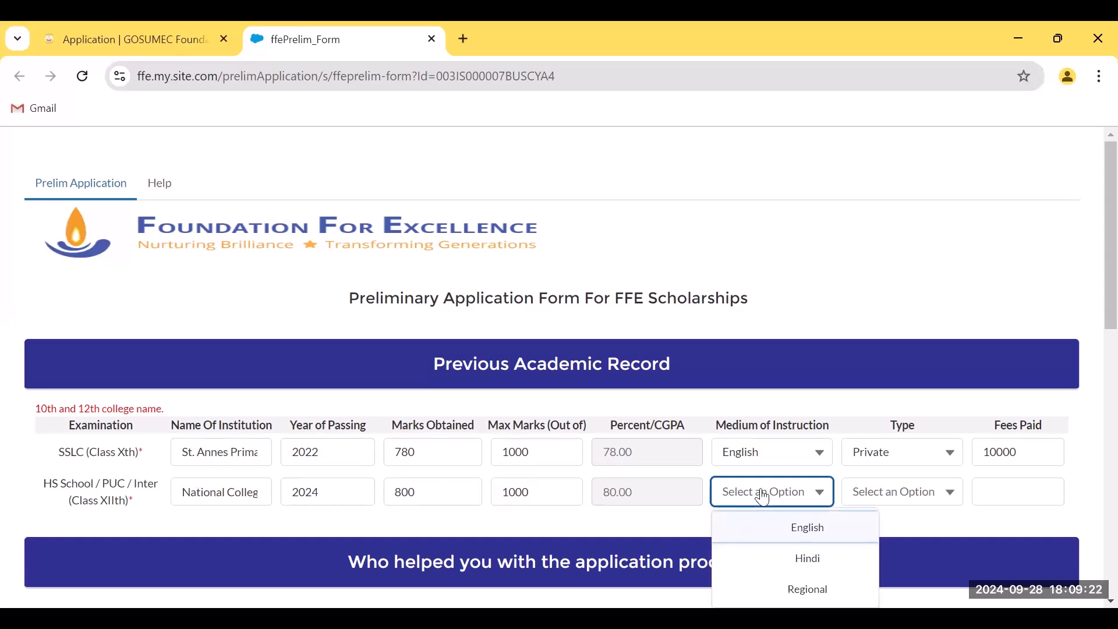
left_click(781, 534)
left_click(901, 512)
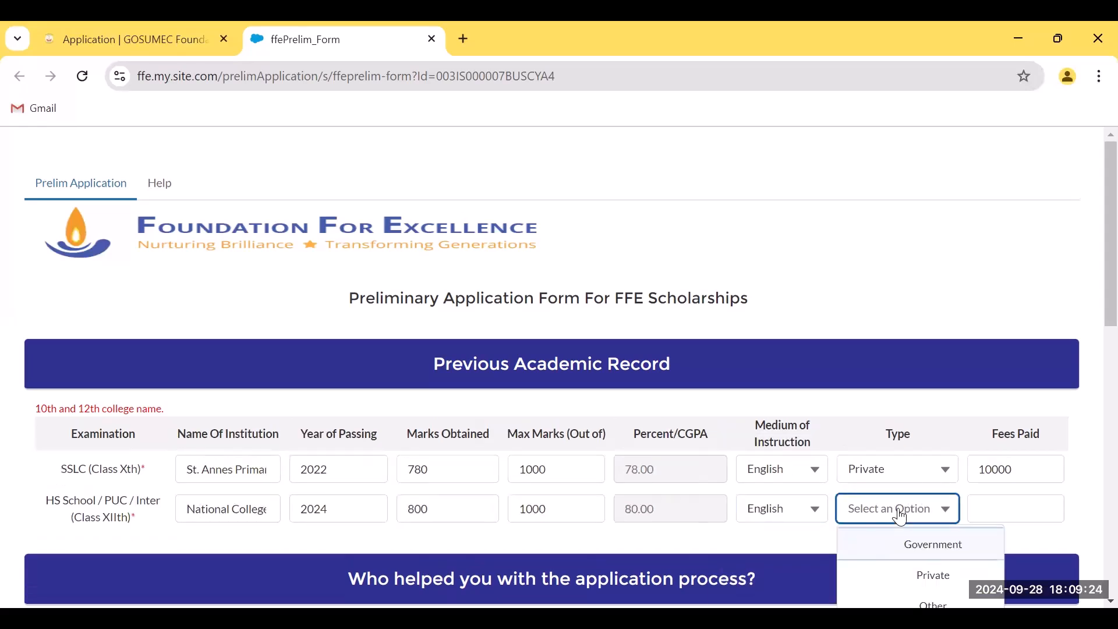
left_click(891, 543)
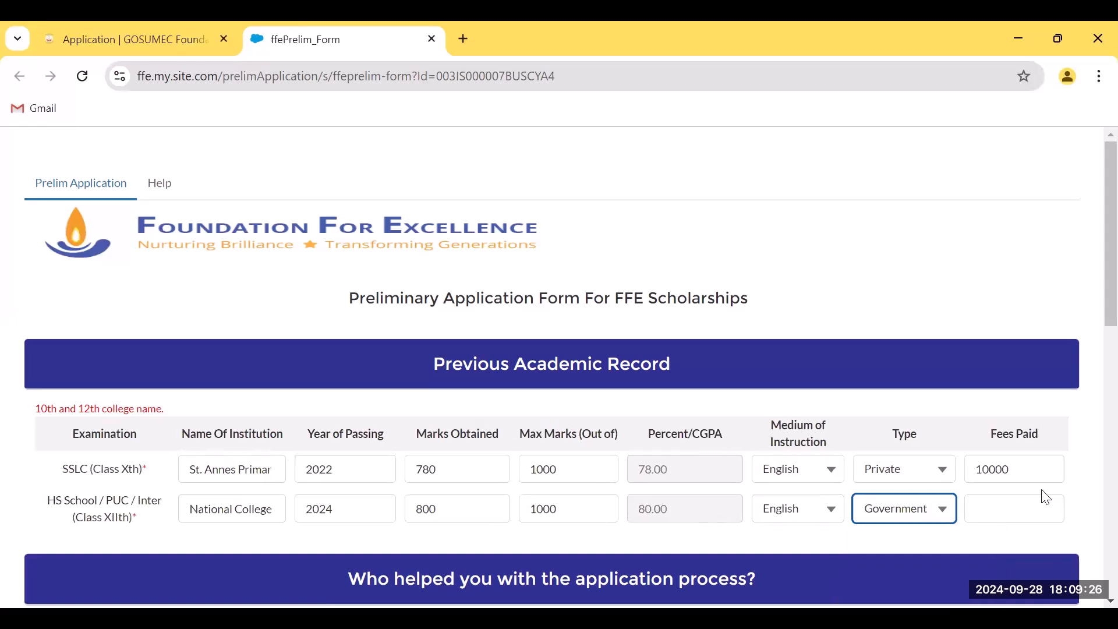
left_click(1007, 499)
type("50000")
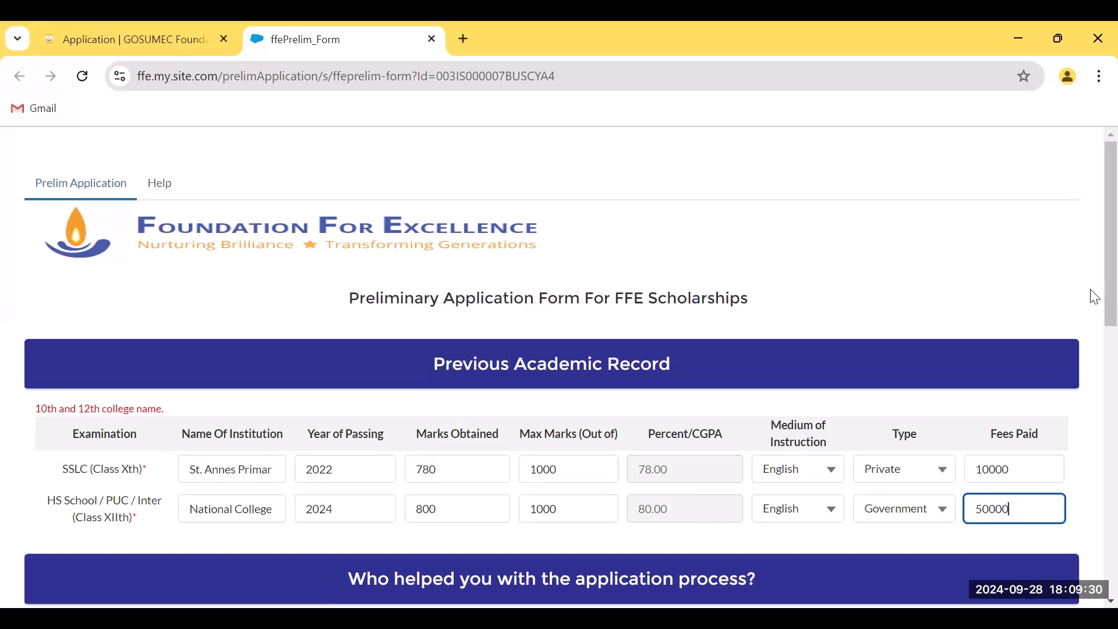
Tick 'No one' for application help and 'No challenges faced' on the final page
scroll(1090, 295, "down", 3)
scroll(1094, 356, "down", 1)
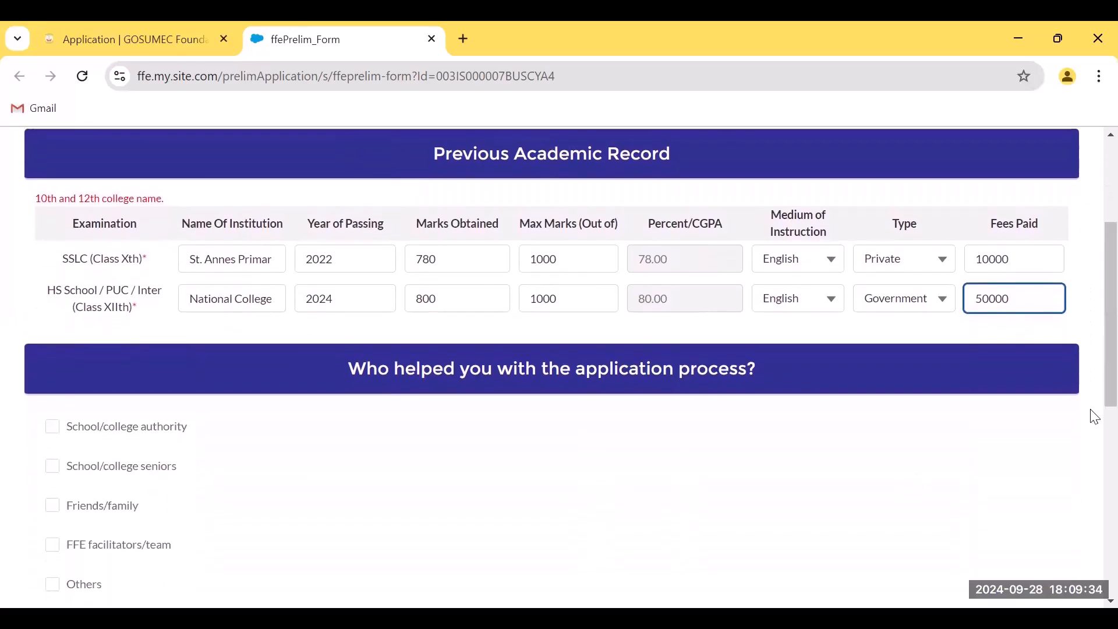
scroll(1094, 396, "down", 1)
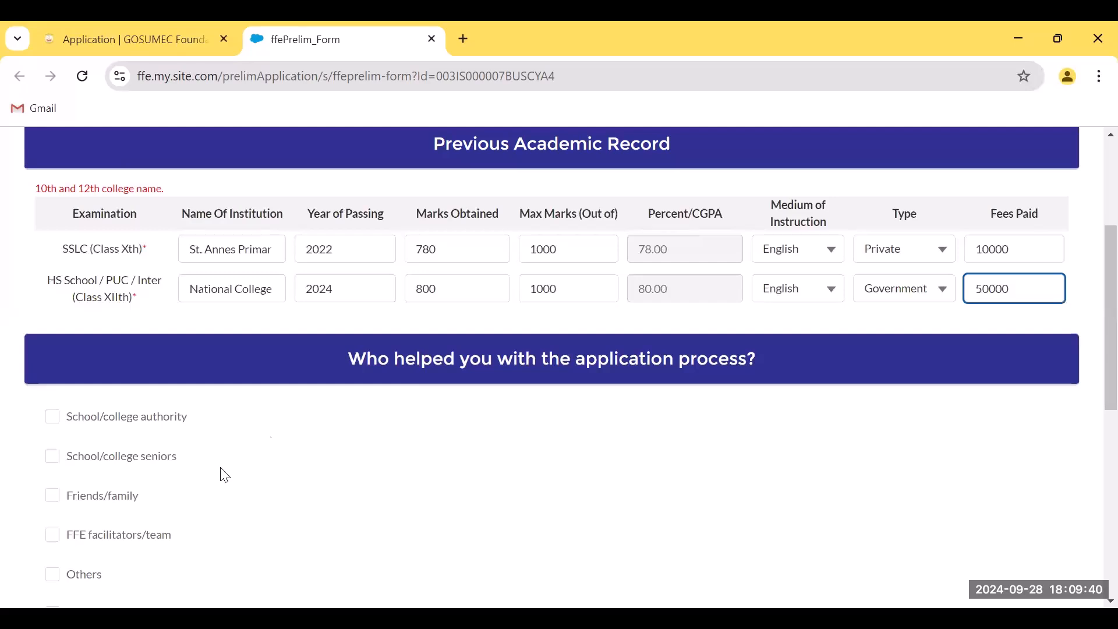
scroll(1095, 396, "down", 1)
scroll(1092, 407, "down", 1)
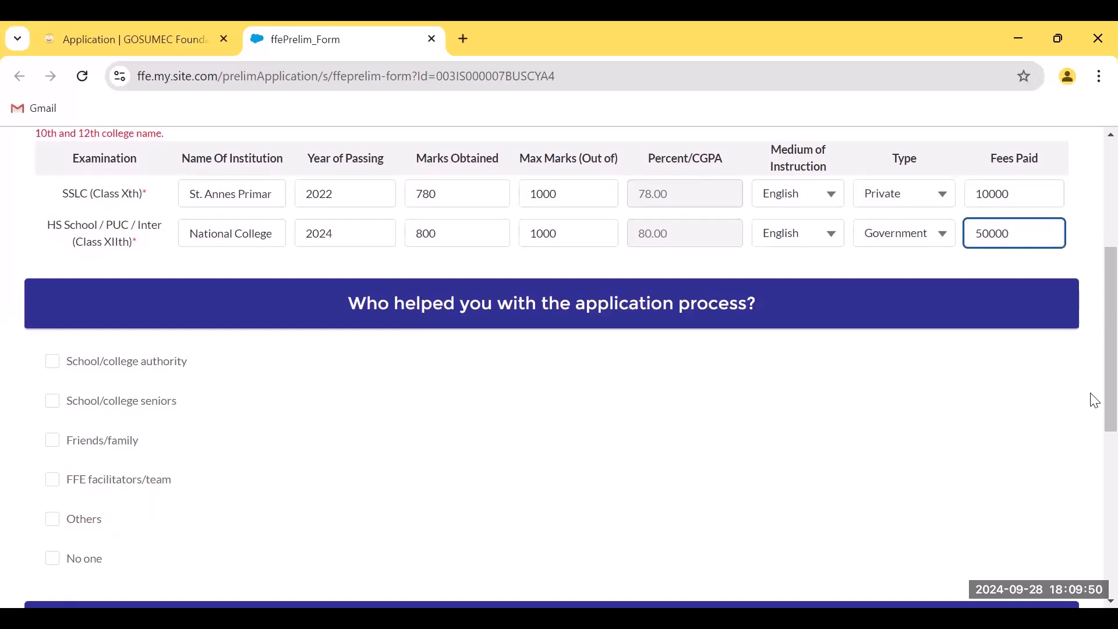
scroll(1095, 403, "down", 1)
left_click(54, 550)
scroll(1090, 407, "down", 4)
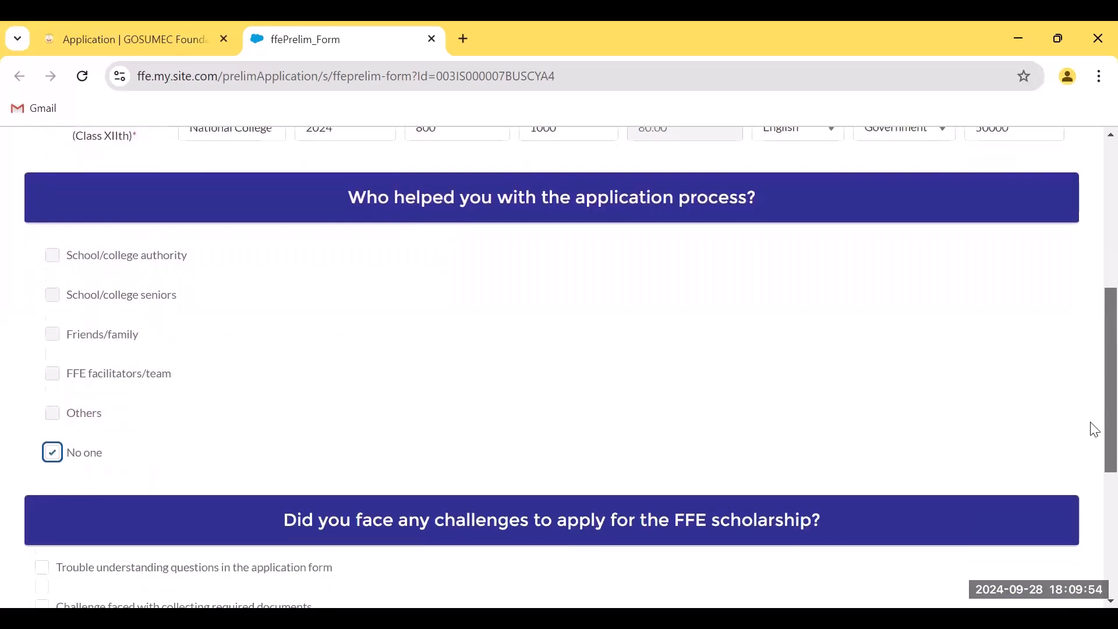
scroll(1094, 474, "down", 1)
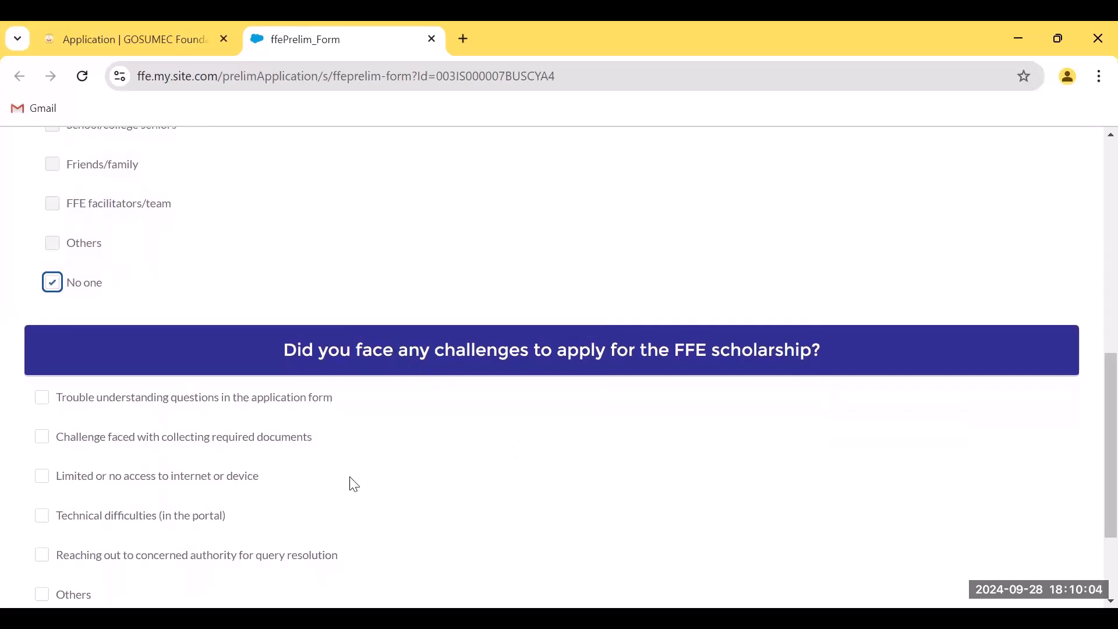
scroll(354, 484, "down", 1)
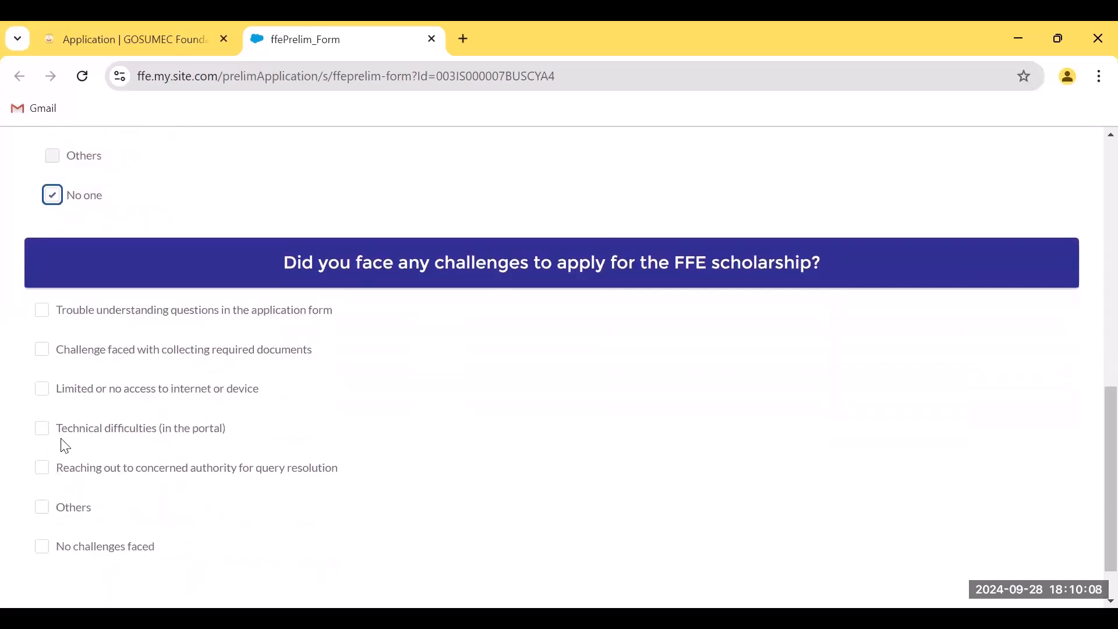
left_click(41, 549)
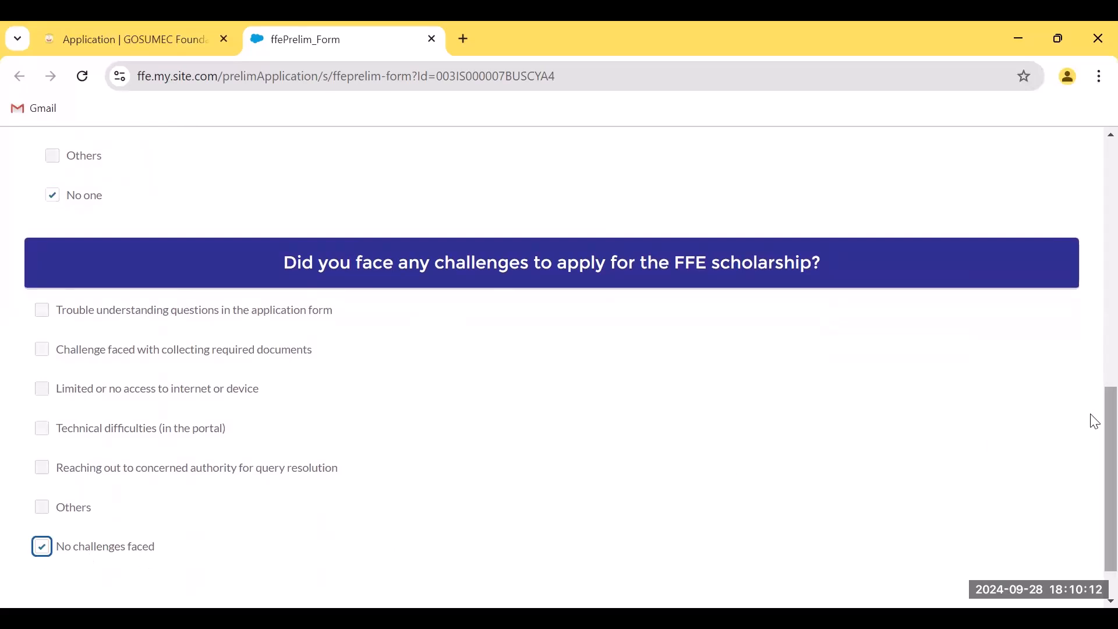
scroll(1093, 418, "down", 1)
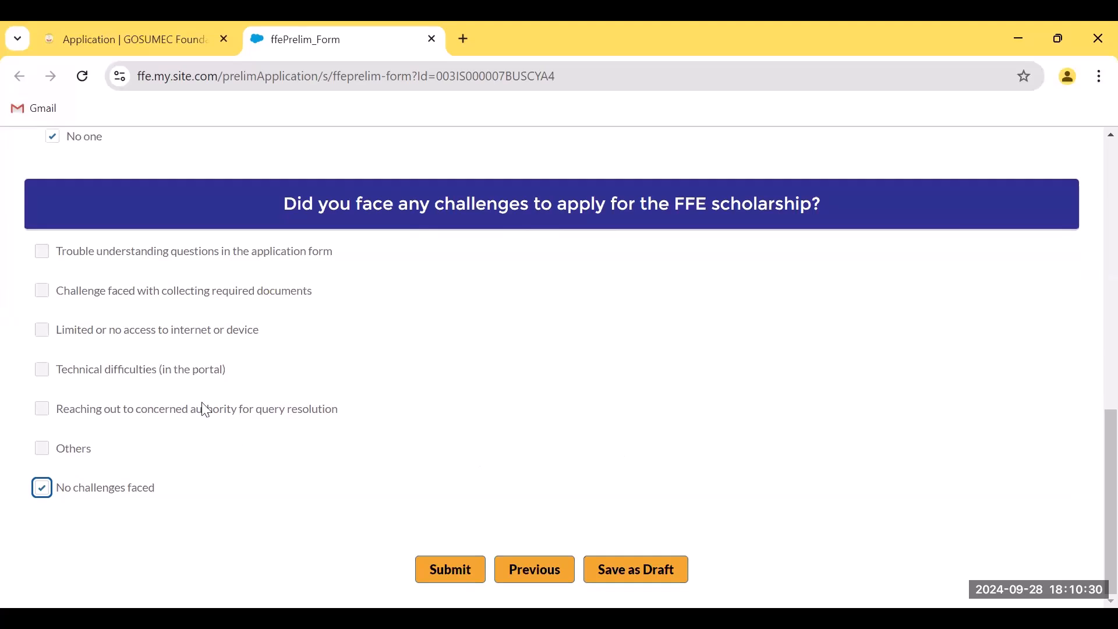
Submit the prelim application and confirm with Ok to reach the Upload Document page
left_click(449, 573)
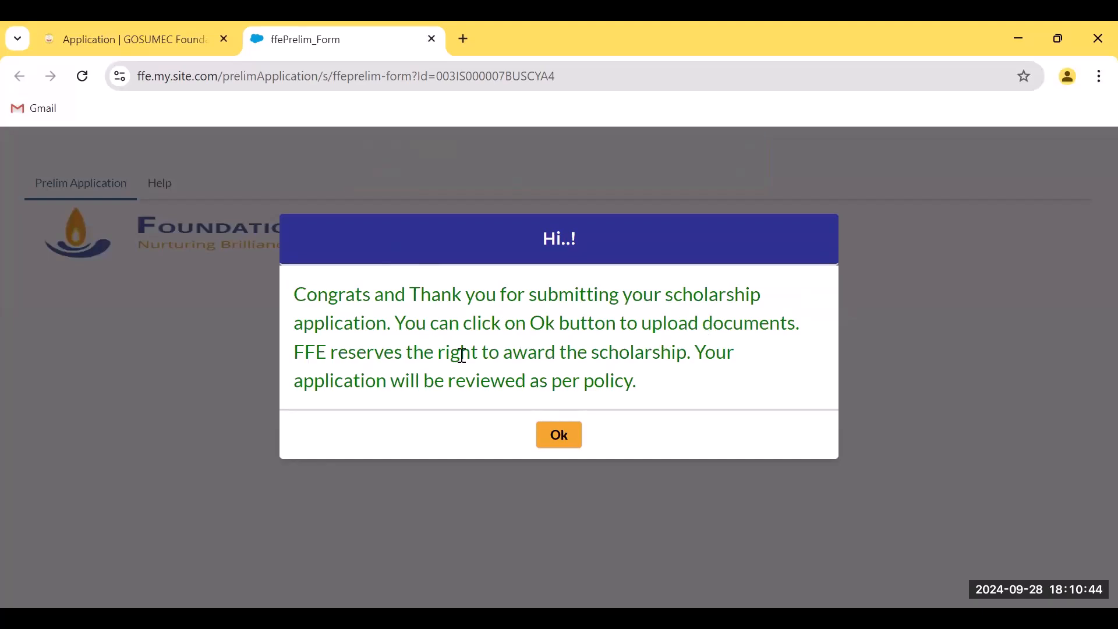
left_click(545, 438)
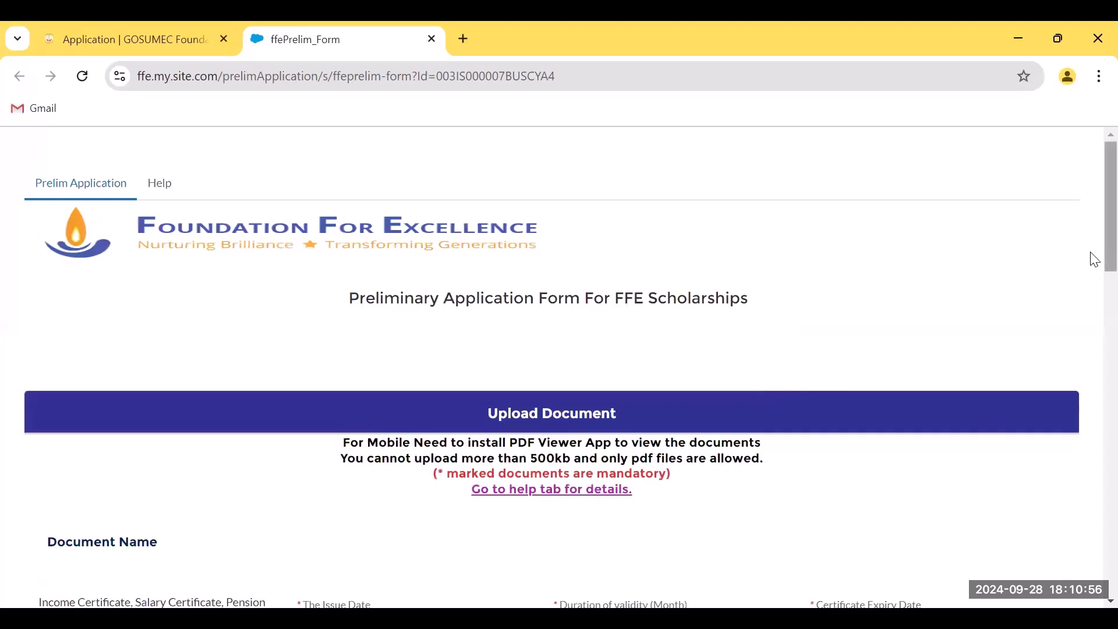
left_click_drag(1109, 249, 1092, 261)
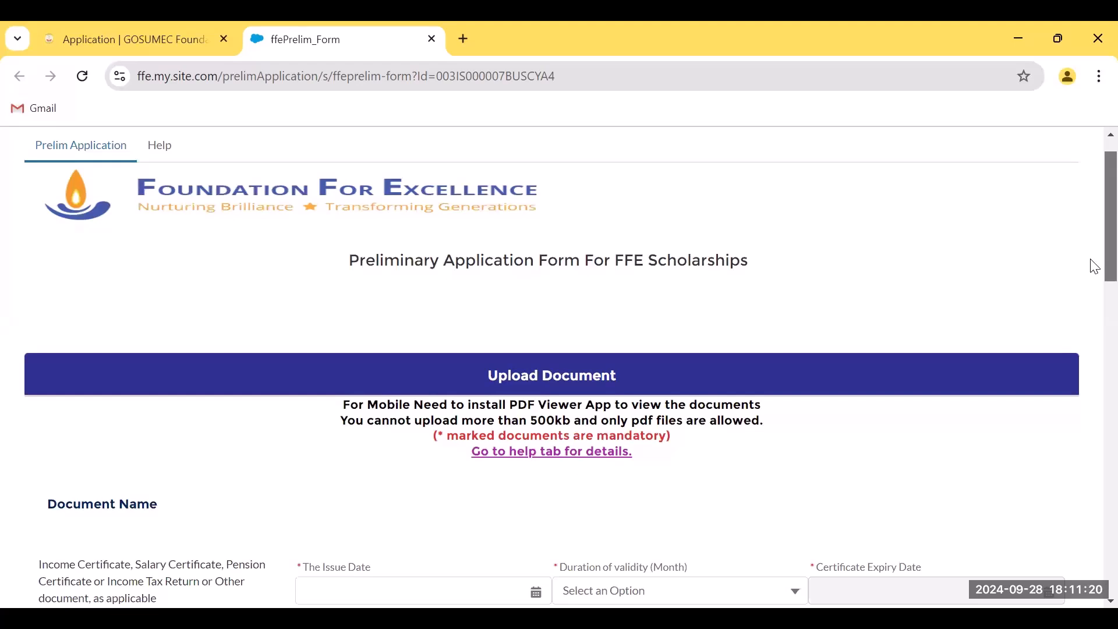
left_click_drag(1095, 267, 1095, 292)
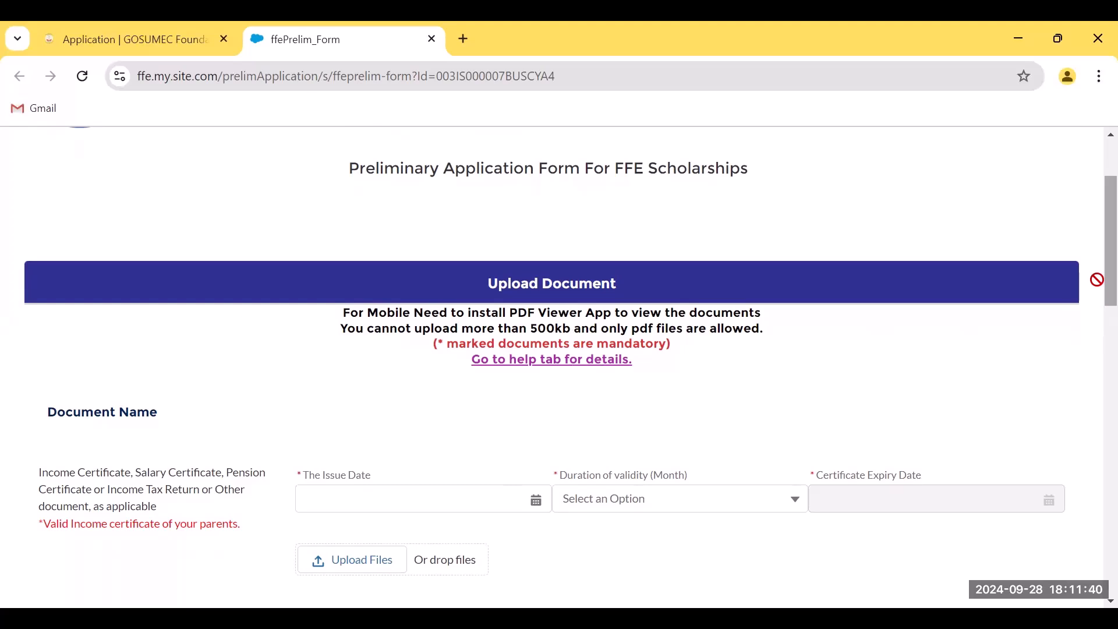
scroll(1097, 280, "down", 1)
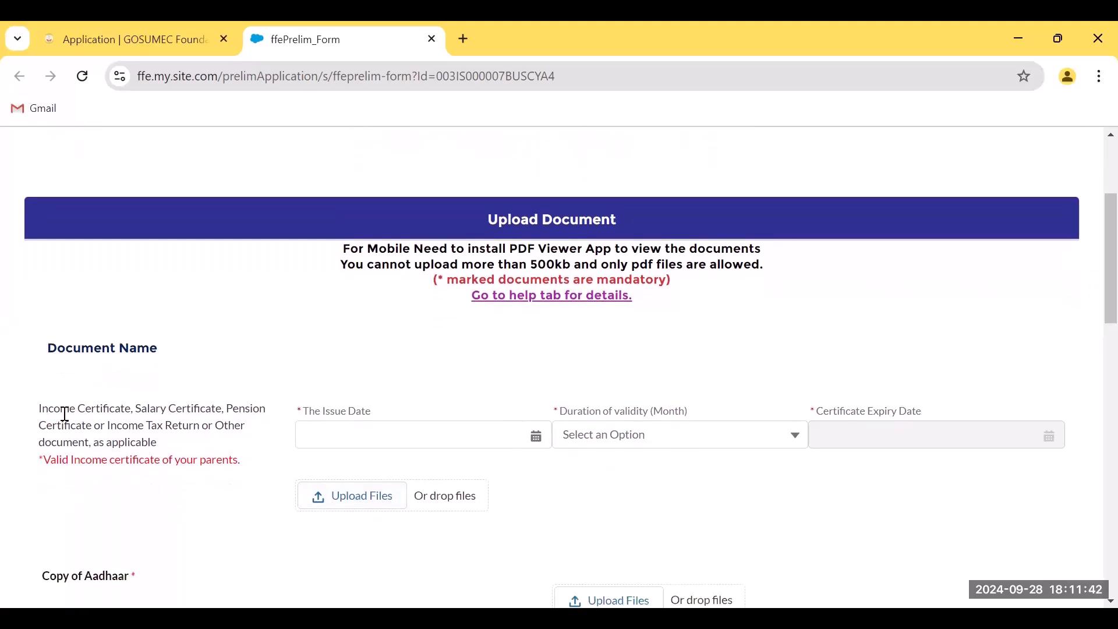
left_click_drag(36, 409, 245, 426)
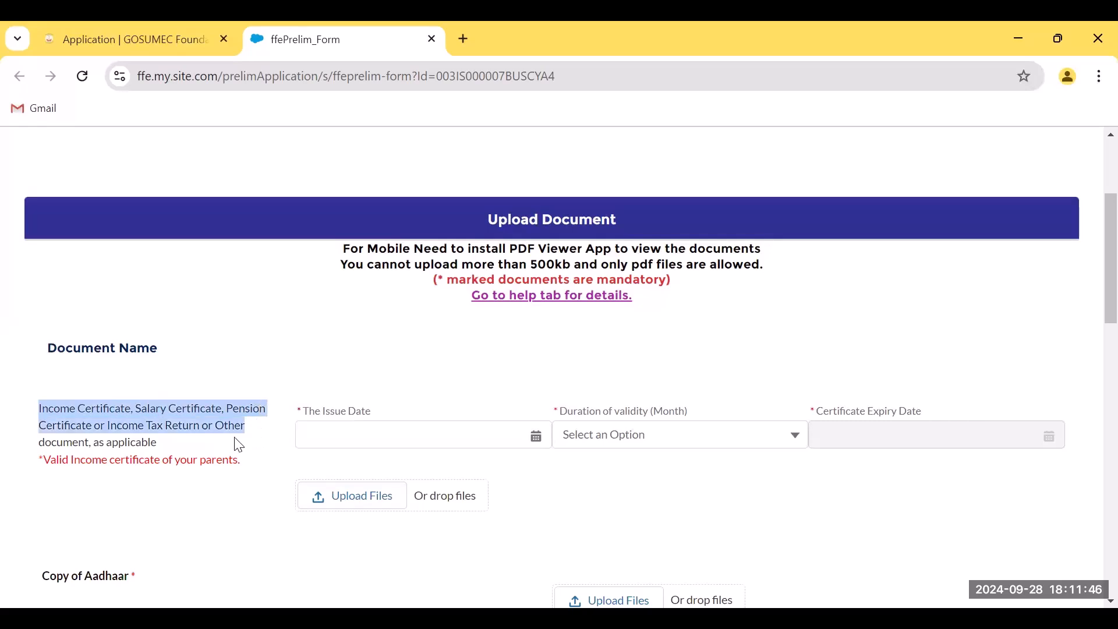
left_click(214, 445)
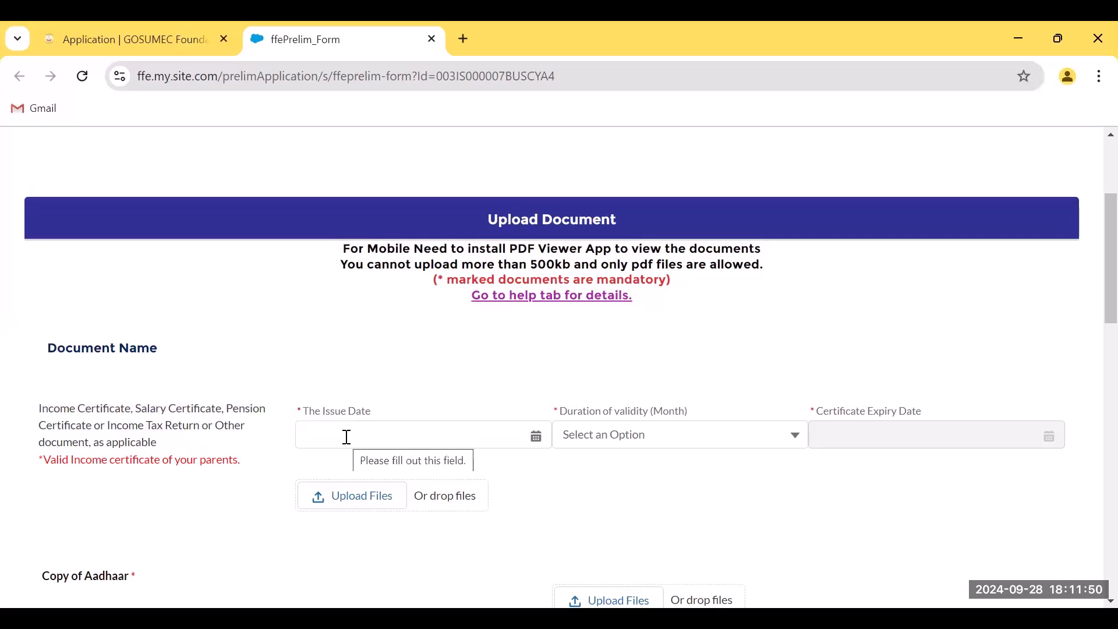
left_click(533, 435)
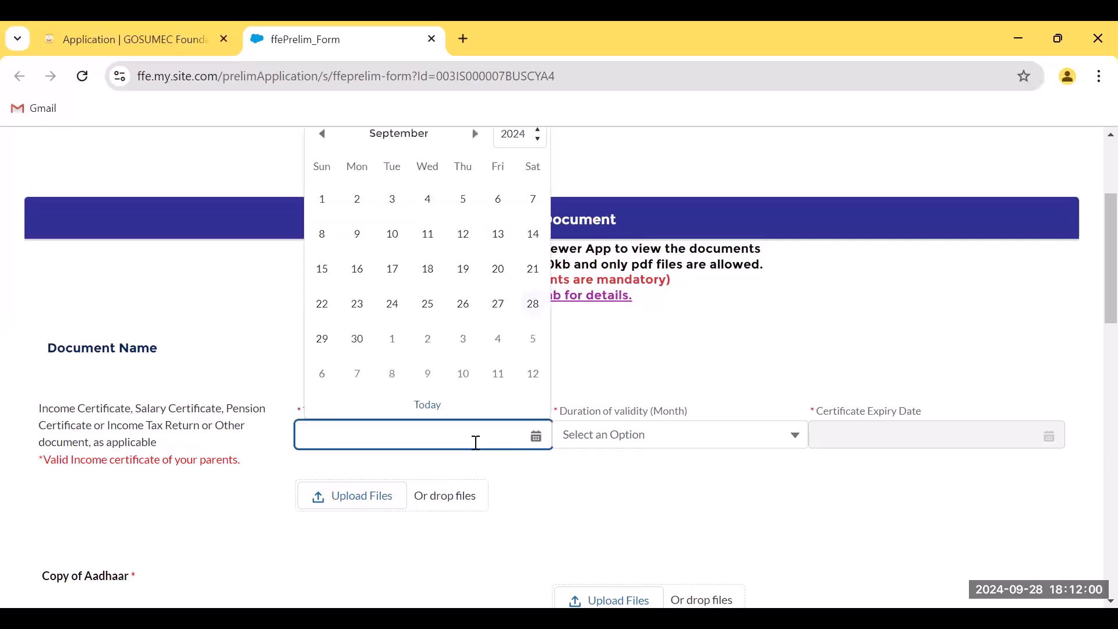
left_click(619, 491)
left_click(643, 446)
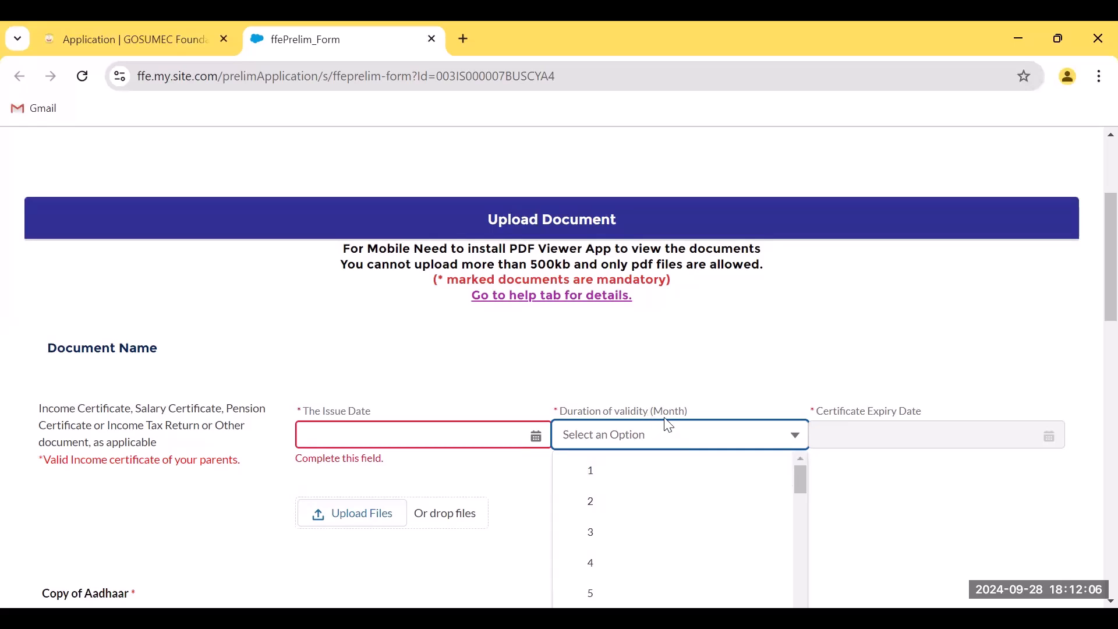
left_click_drag(798, 488, 799, 510)
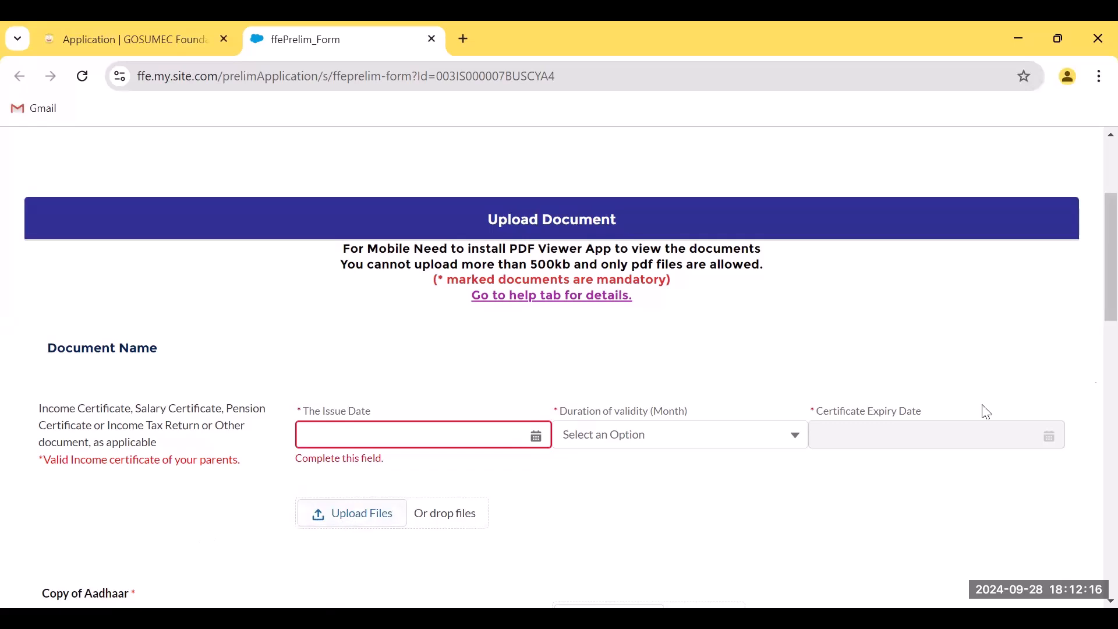
scroll(1091, 277, "down", 3)
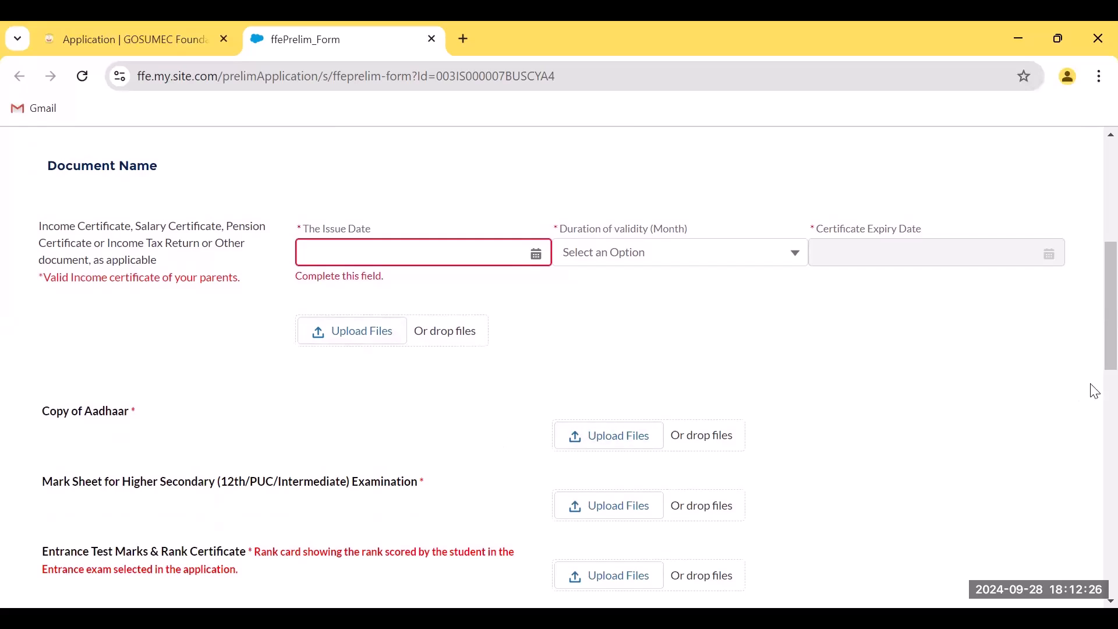
scroll(1091, 364, "down", 2)
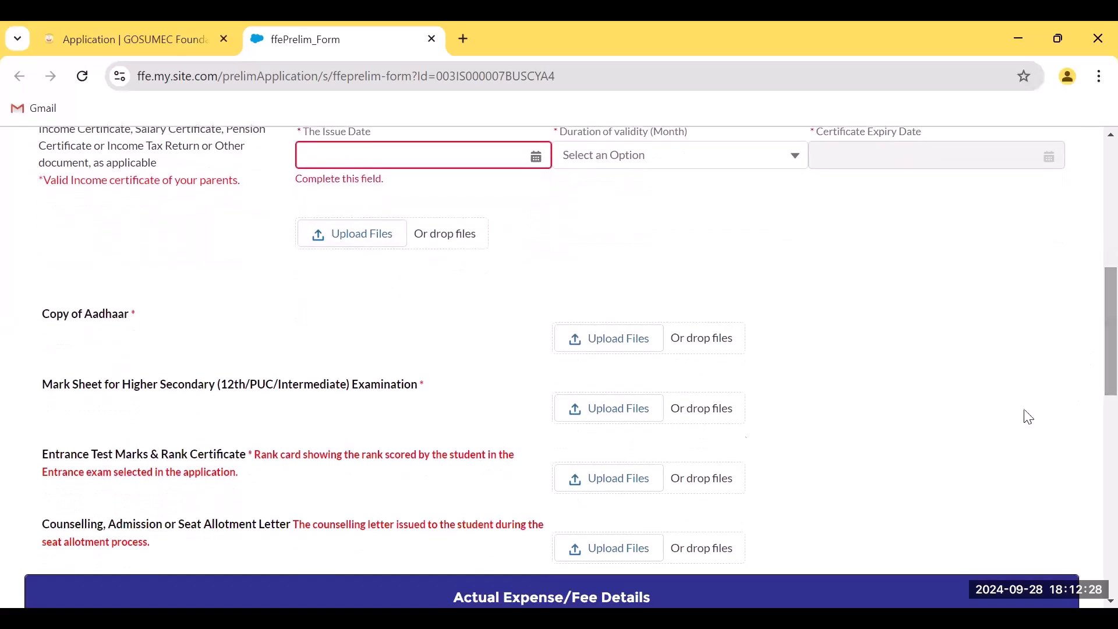
left_click_drag(42, 386, 432, 384)
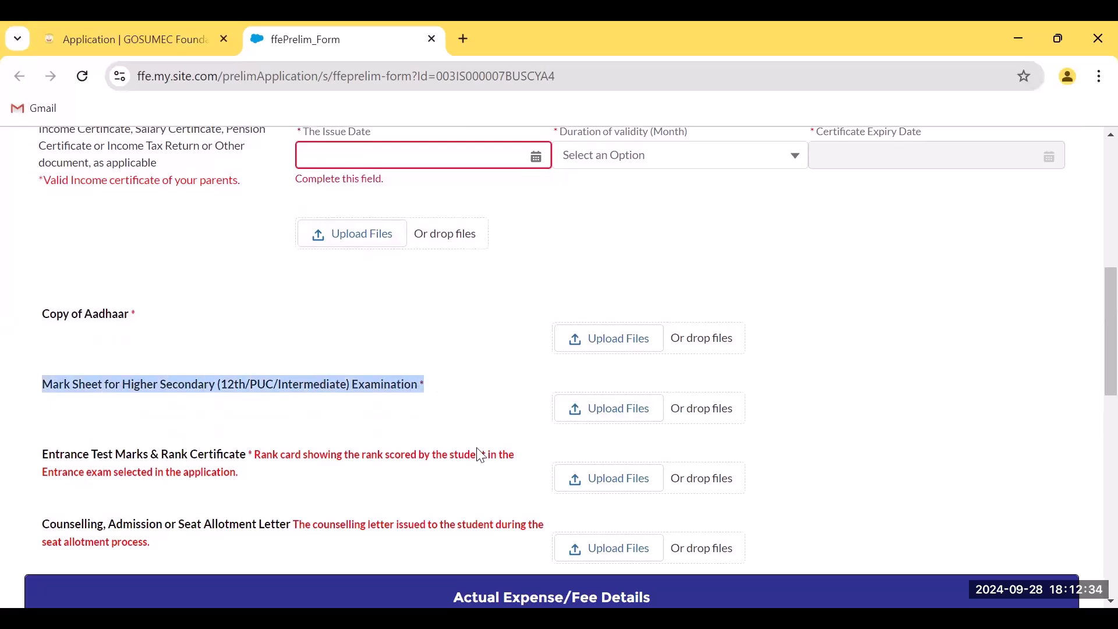
scroll(1090, 373, "down", 2)
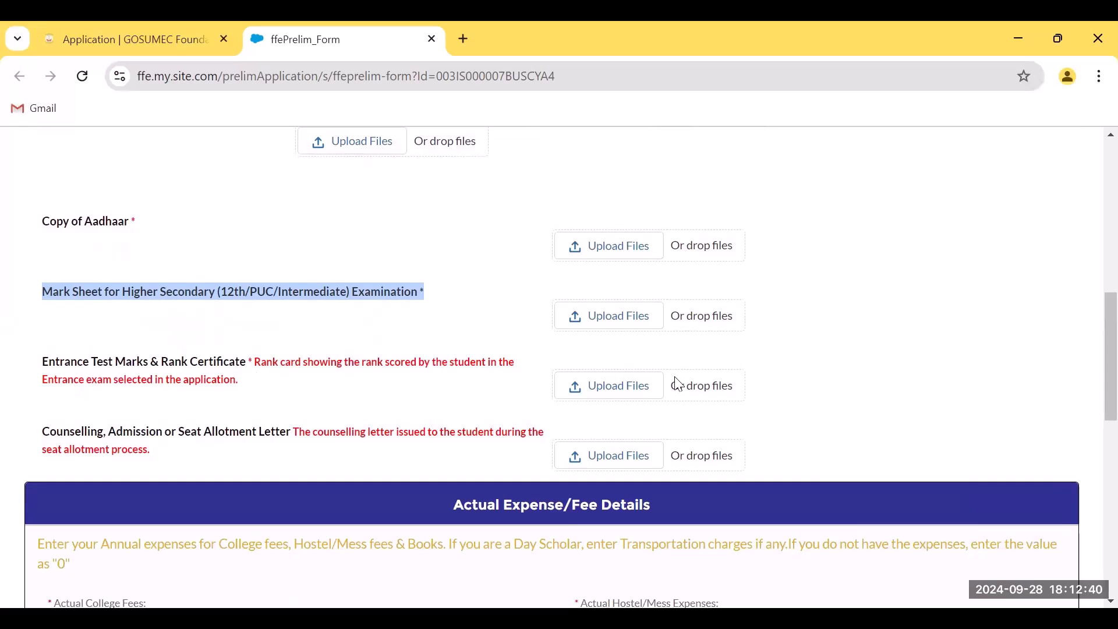
left_click(50, 438)
left_click_drag(49, 438, 301, 438)
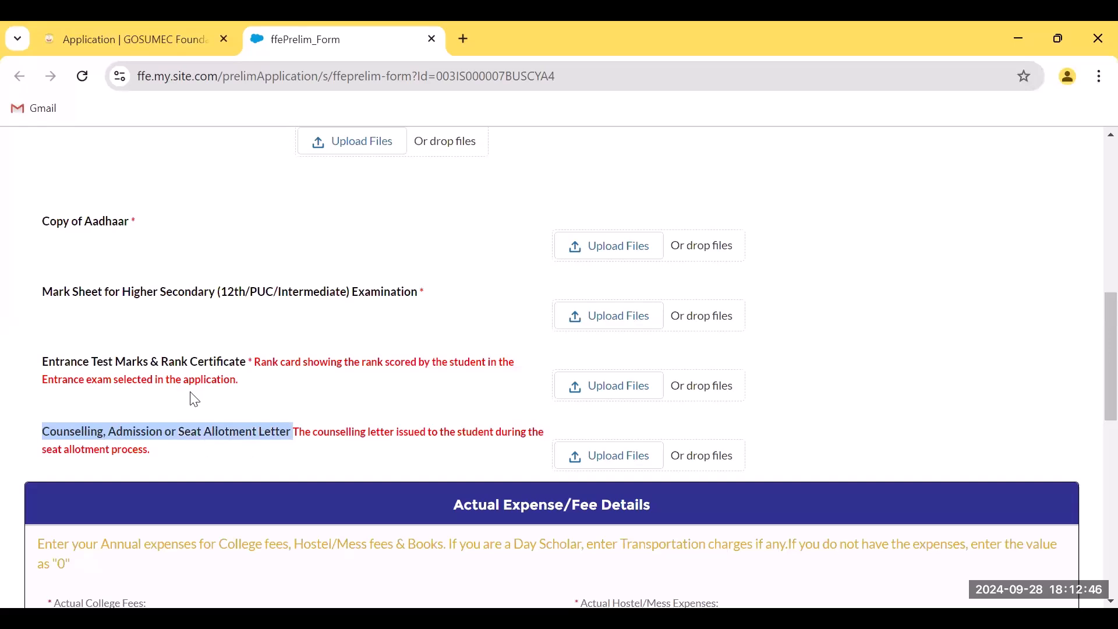
left_click(221, 454)
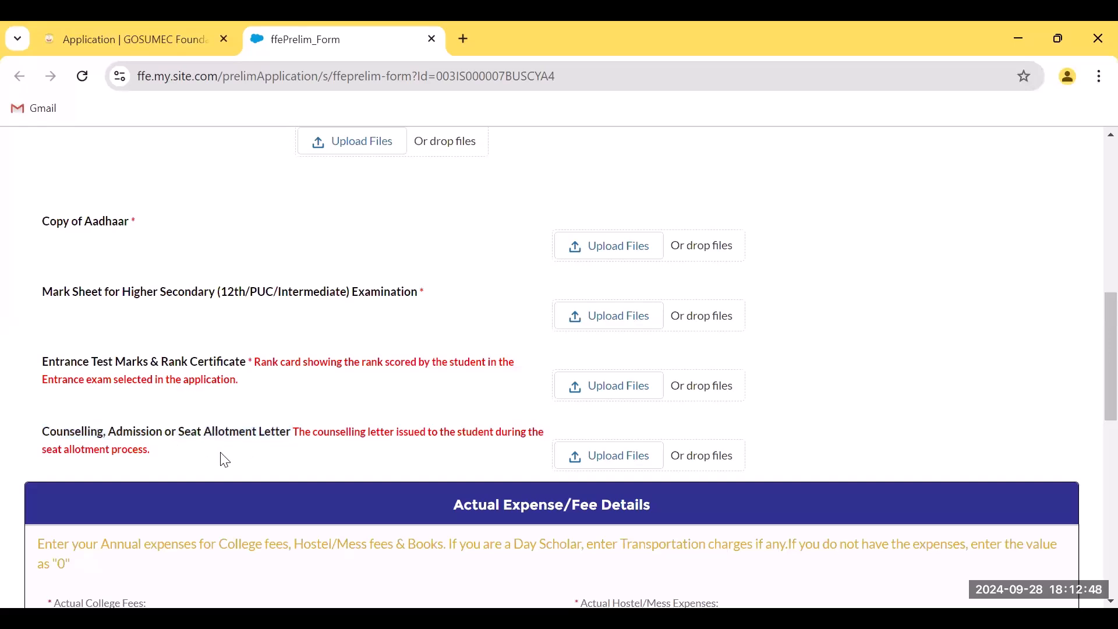
Enter actual expenses: college fees 60000, hostel/mess 30000, books 0, transportation 0
scroll(1091, 396, "down", 3)
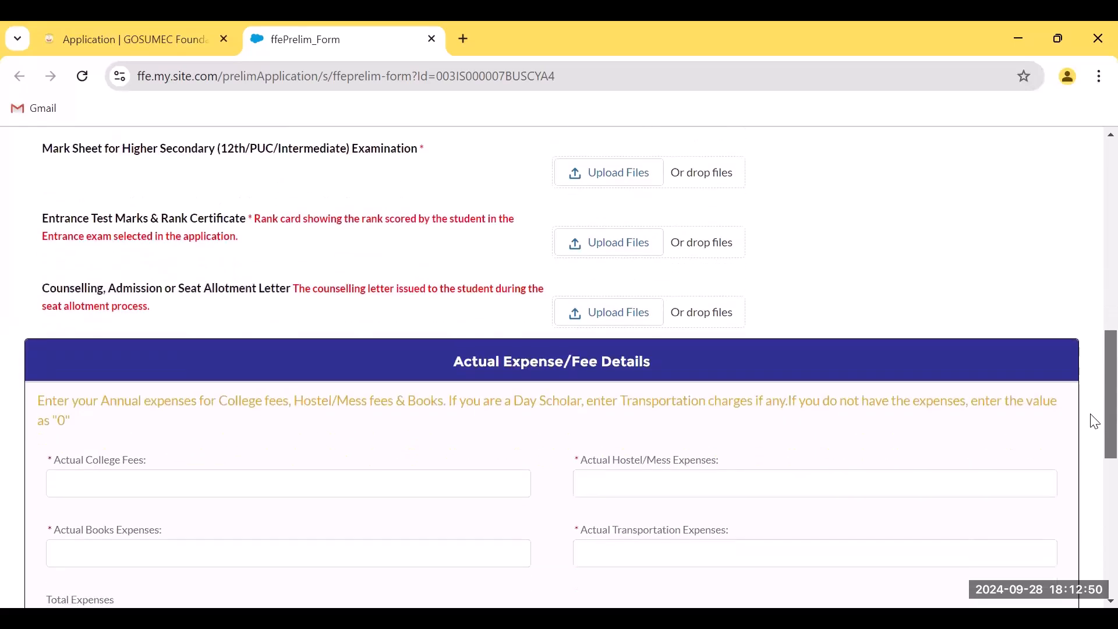
scroll(1095, 425, "down", 1)
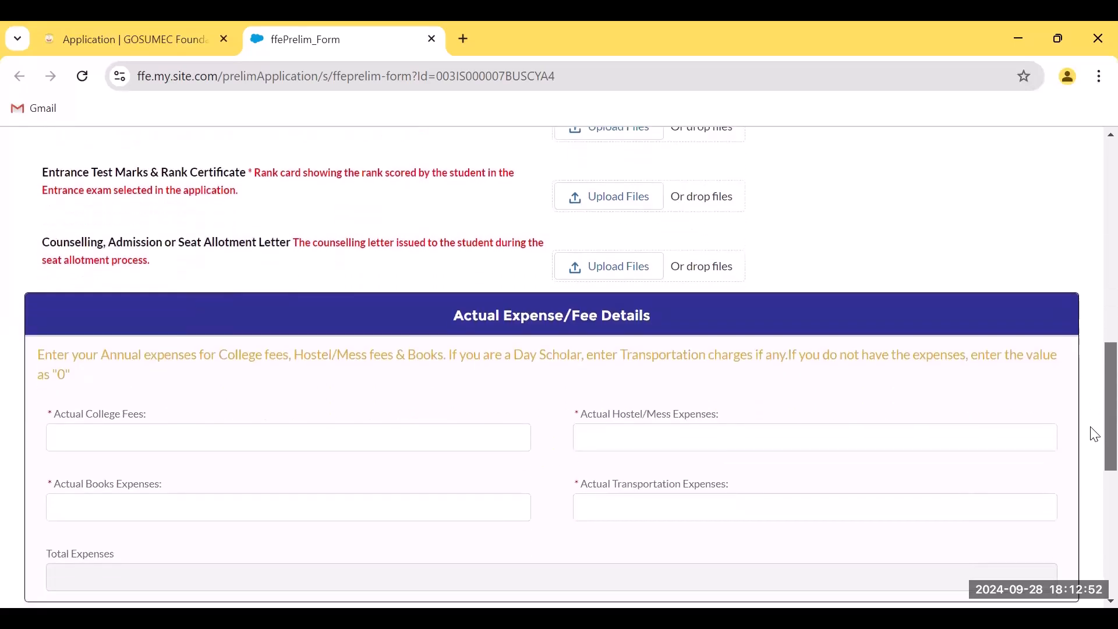
scroll(1094, 434, "down", 1)
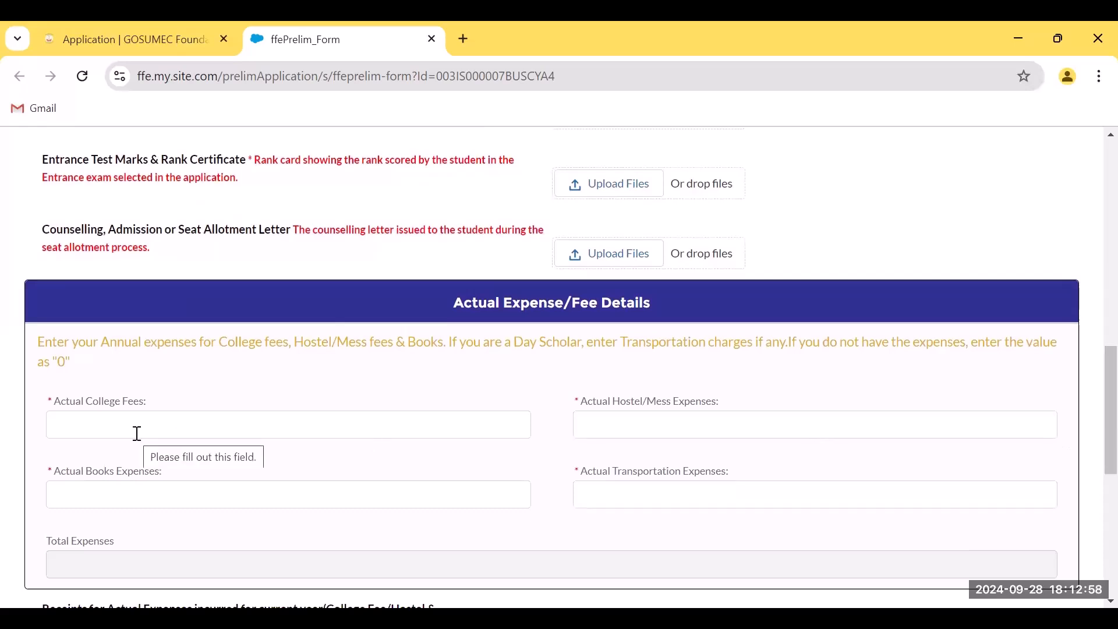
left_click(169, 434)
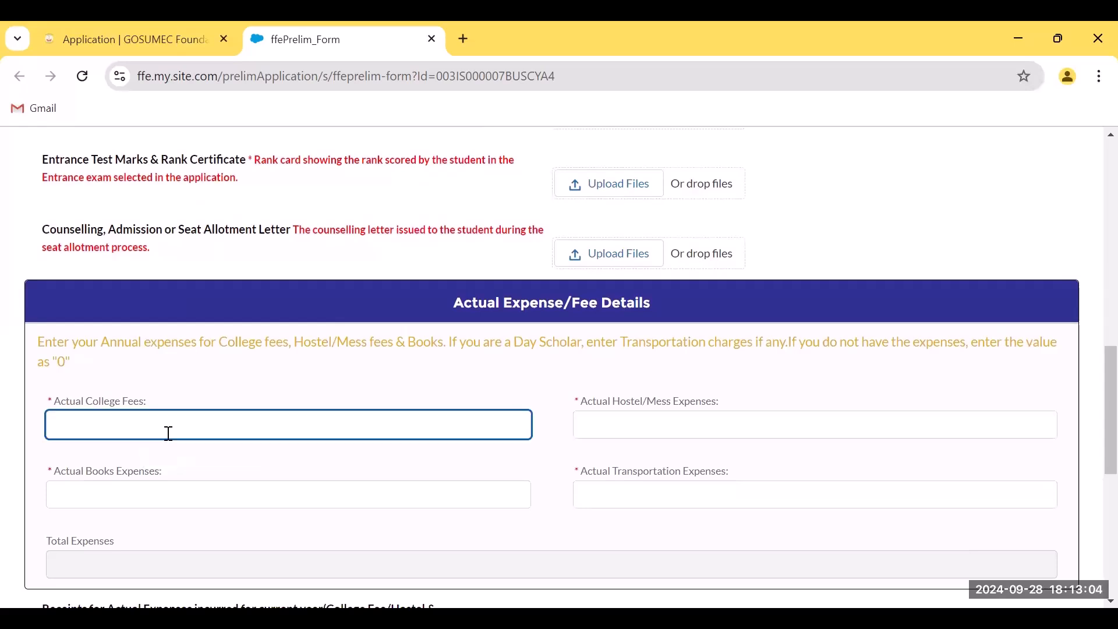
type("600000")
key("BackSpace")
left_click(614, 428)
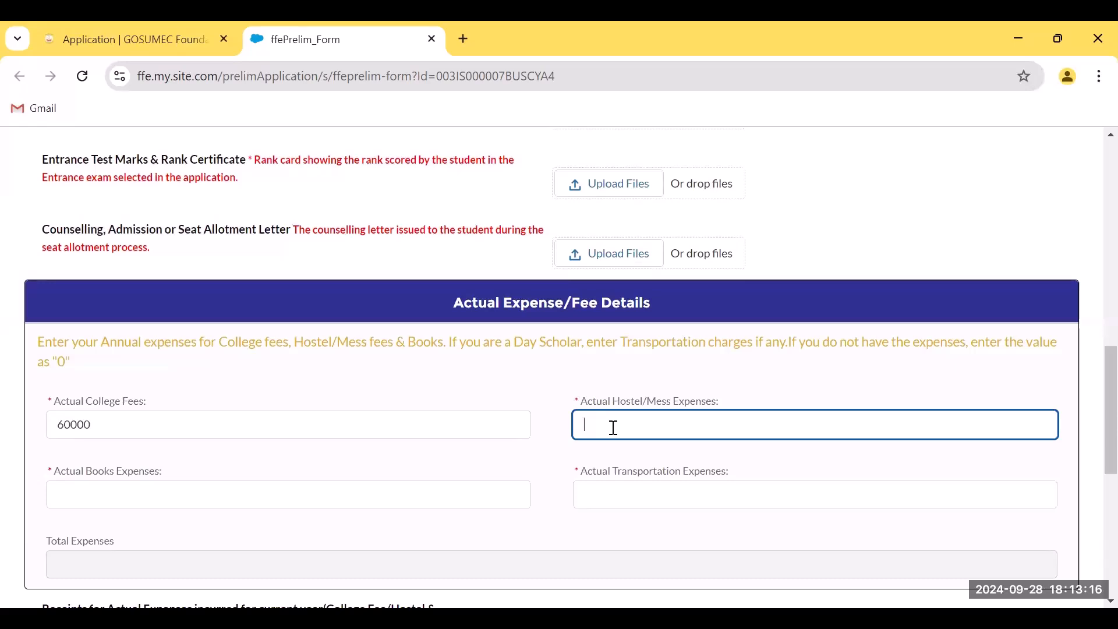
type("30000")
left_click(149, 502)
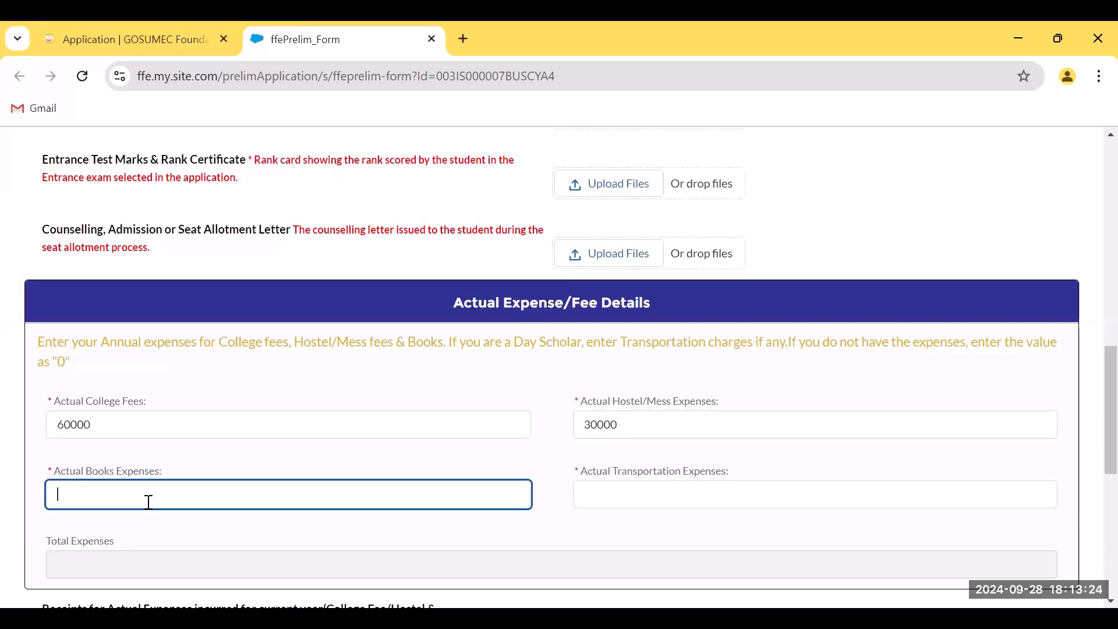
type("1000")
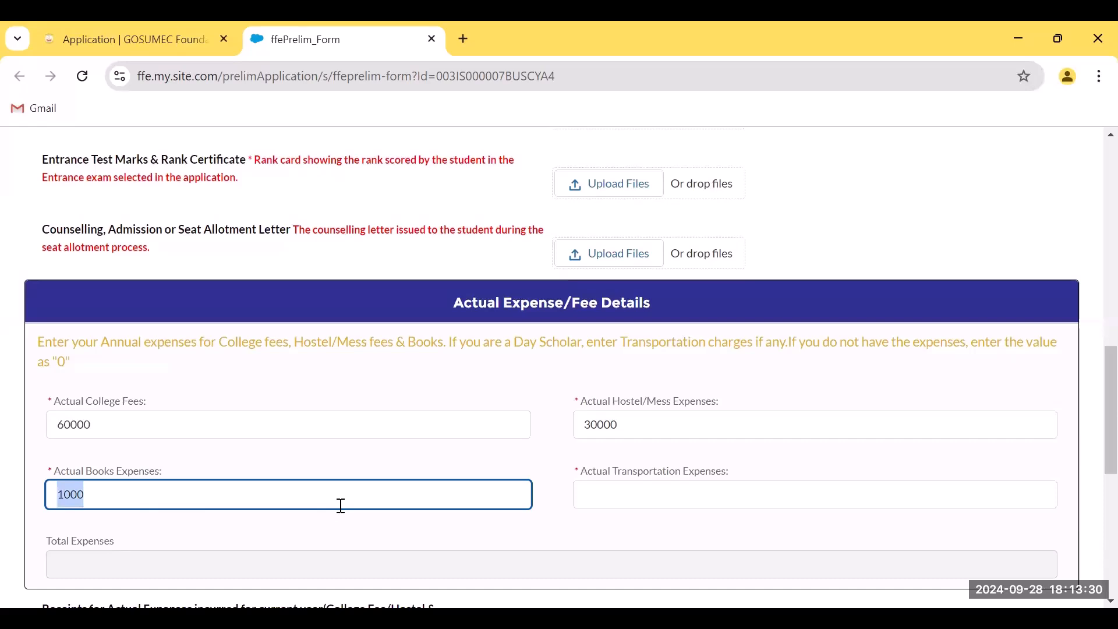
type("0")
left_click(641, 506)
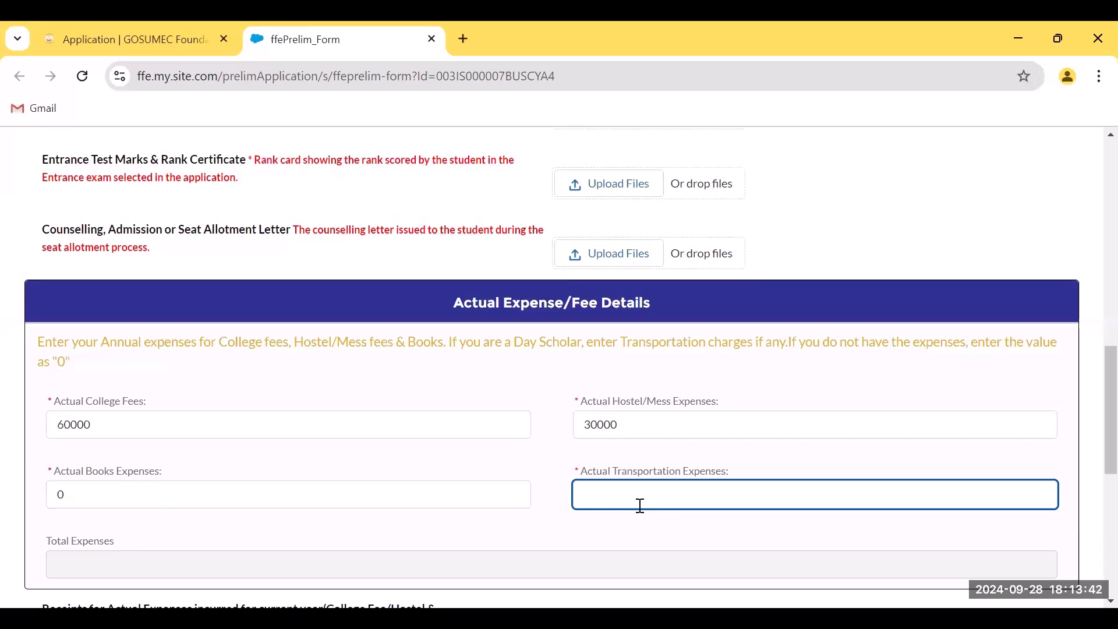
type("0")
scroll(640, 505, "down", 1)
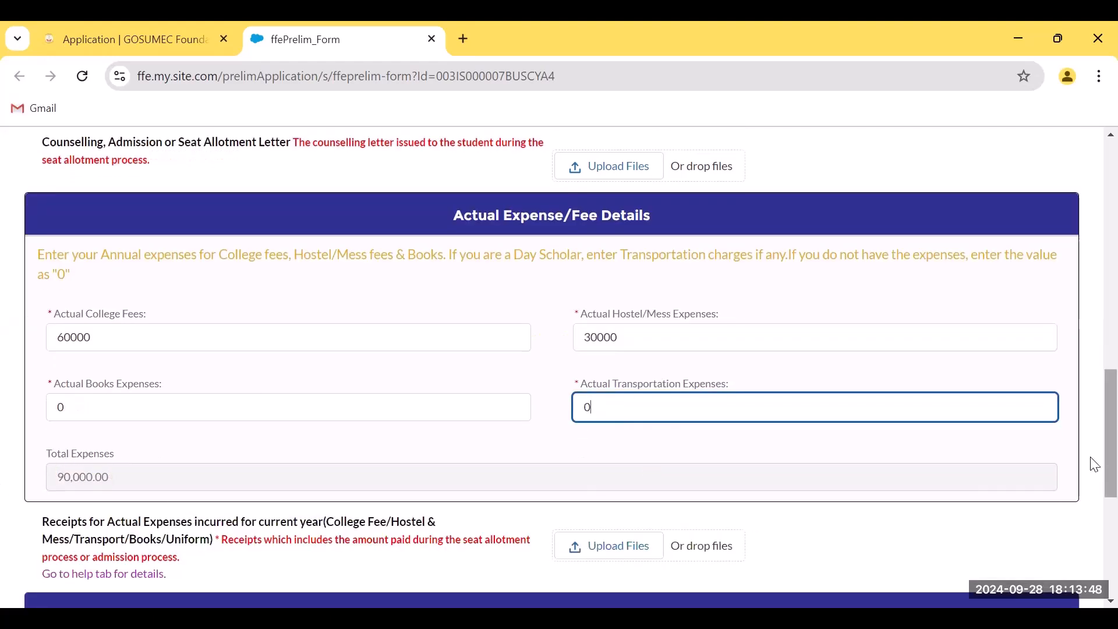
scroll(1091, 468, "down", 1)
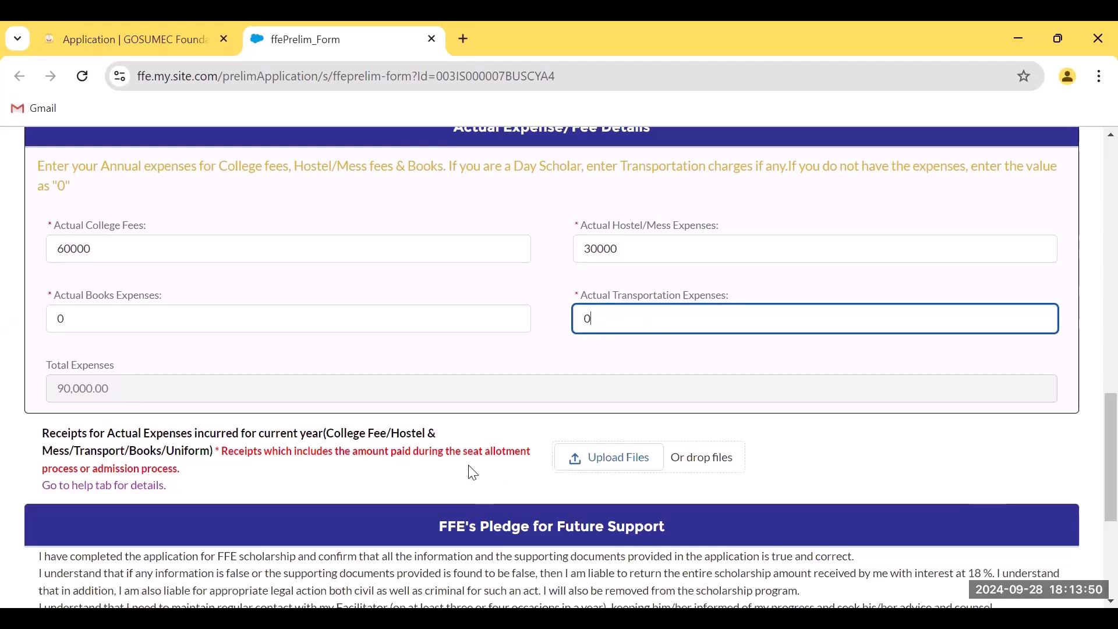
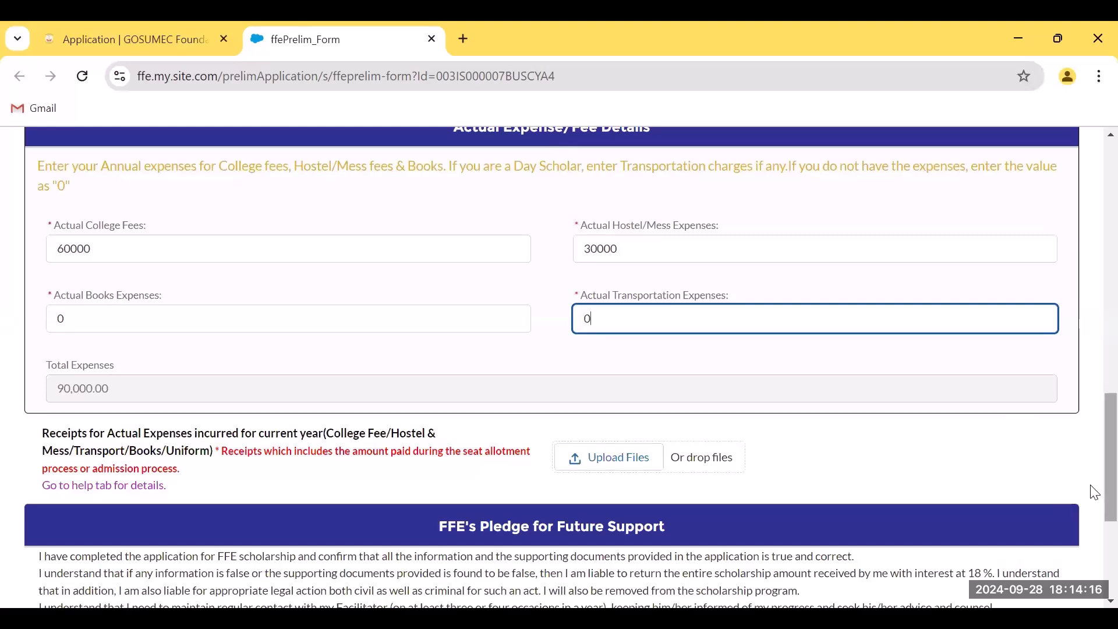
Scroll back up to the FFE logo and the Upload Document heading
scroll(1095, 494, "up", 15)
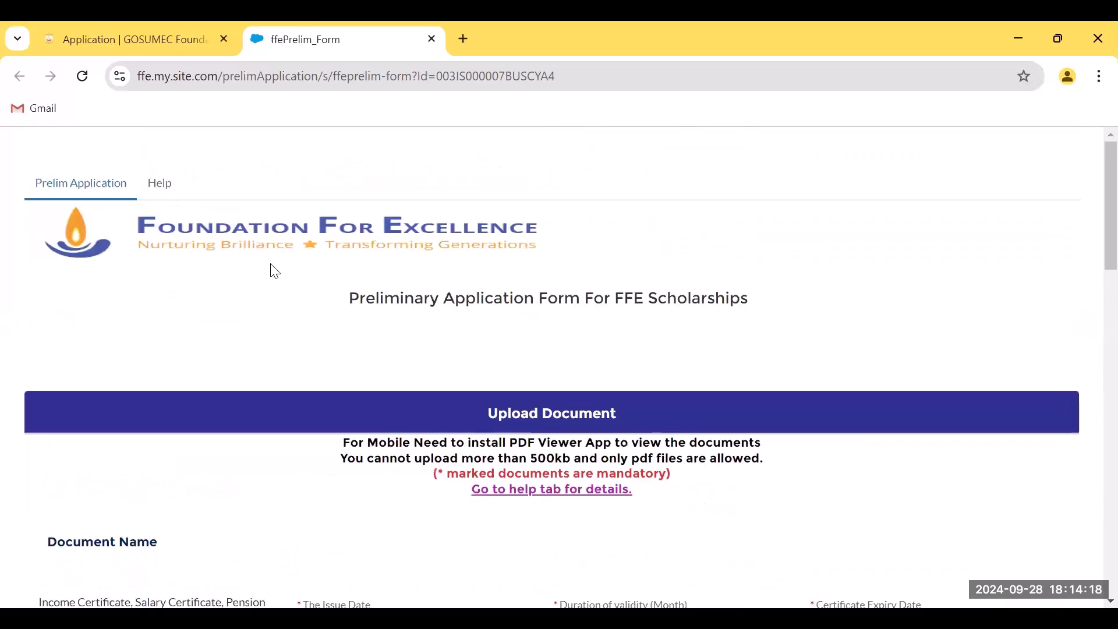
Check the Help tab's General Instructions, then return to the Prelim Application expense fields
left_click(163, 186)
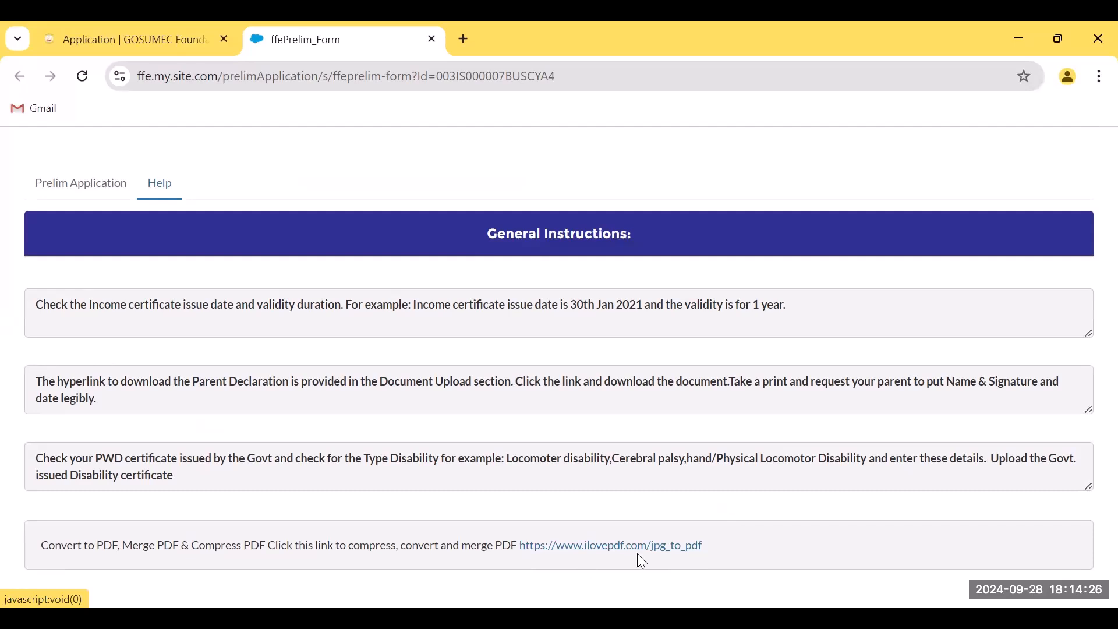
left_click(91, 192)
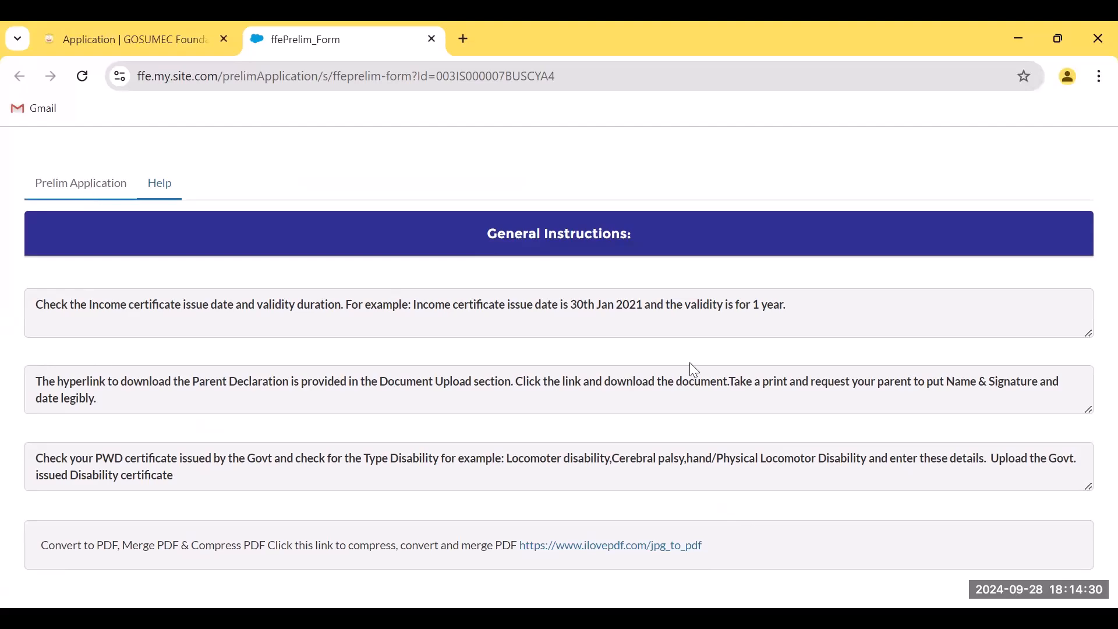
left_click_drag(1108, 265, 1091, 533)
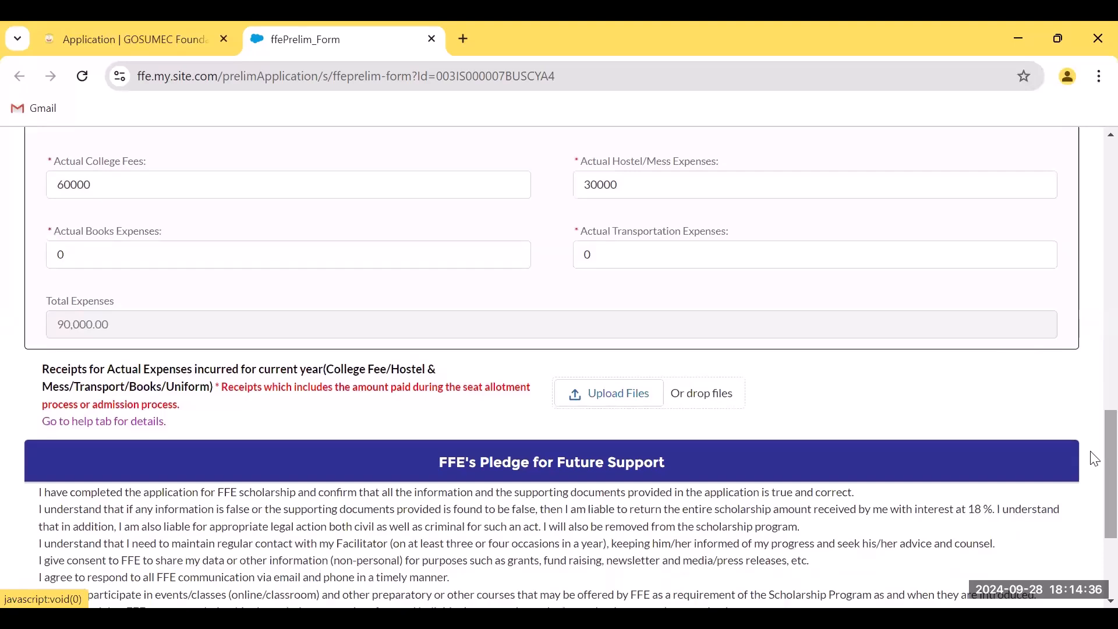
Tick 'I accept' on the pledge for future support, recording Accepted Date Sep 28, 2024
left_click_drag(1091, 451, 1091, 481)
scroll(1095, 488, "down", 1)
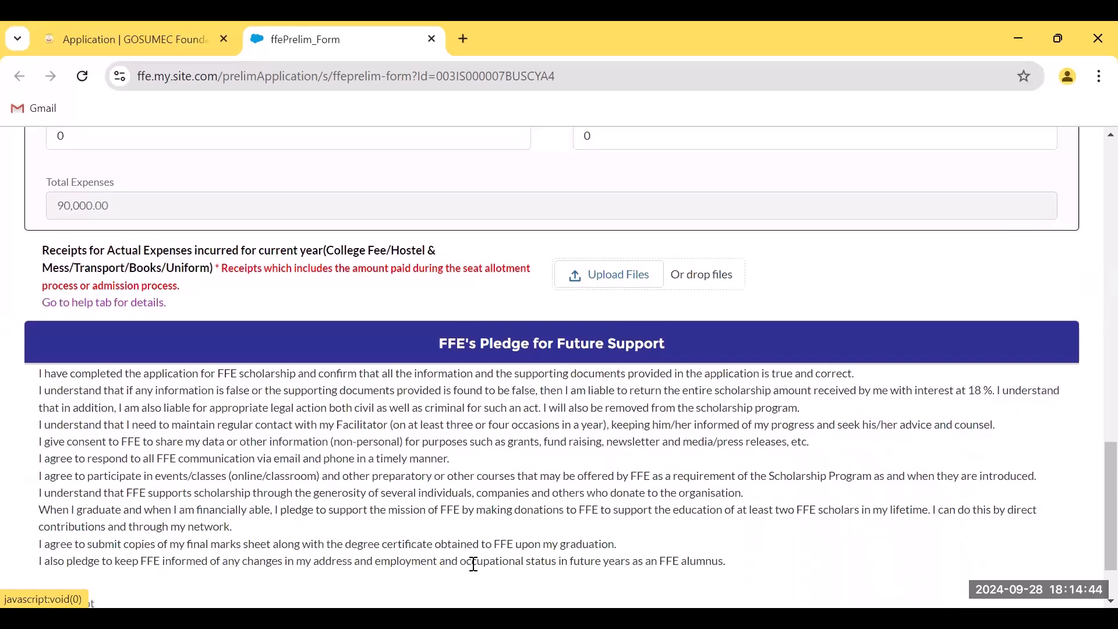
scroll(1094, 512, "down", 2)
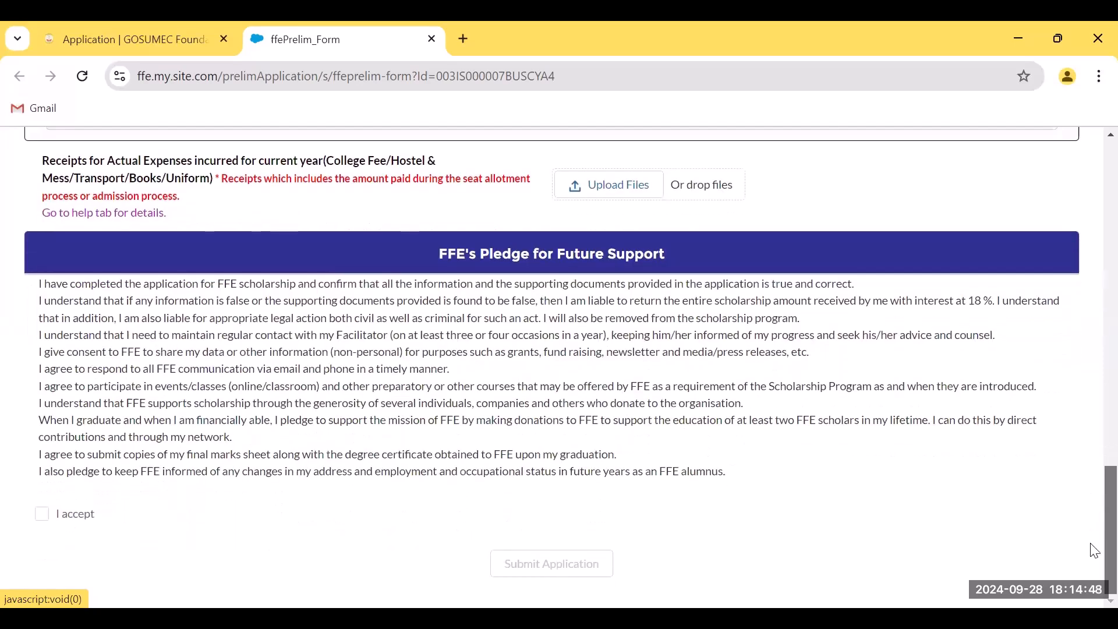
left_click(42, 516)
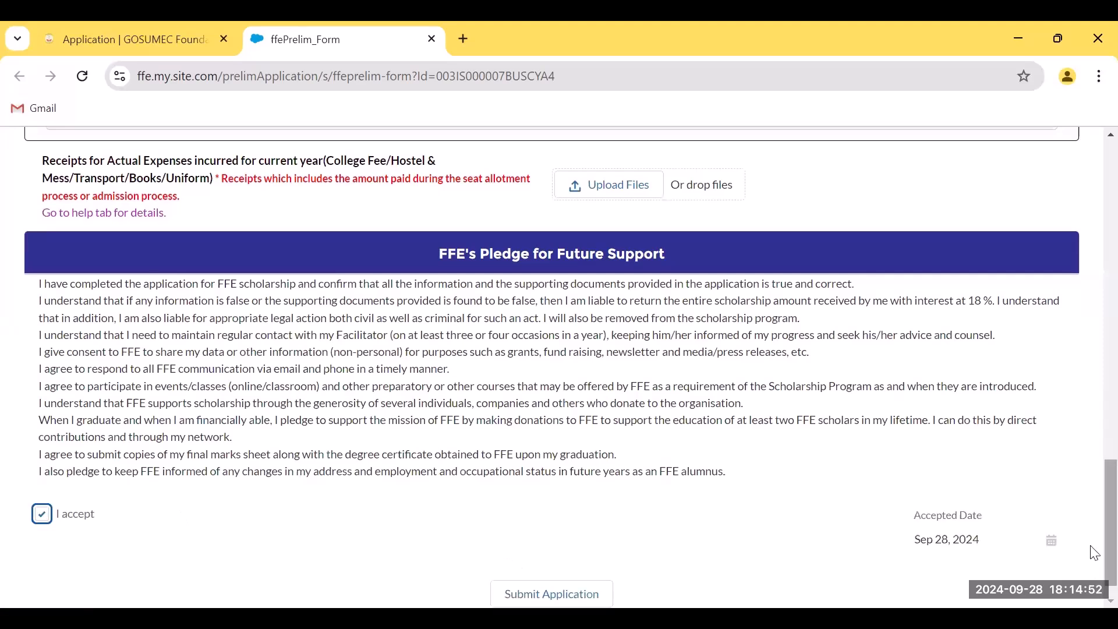
scroll(1093, 506, "down", 1)
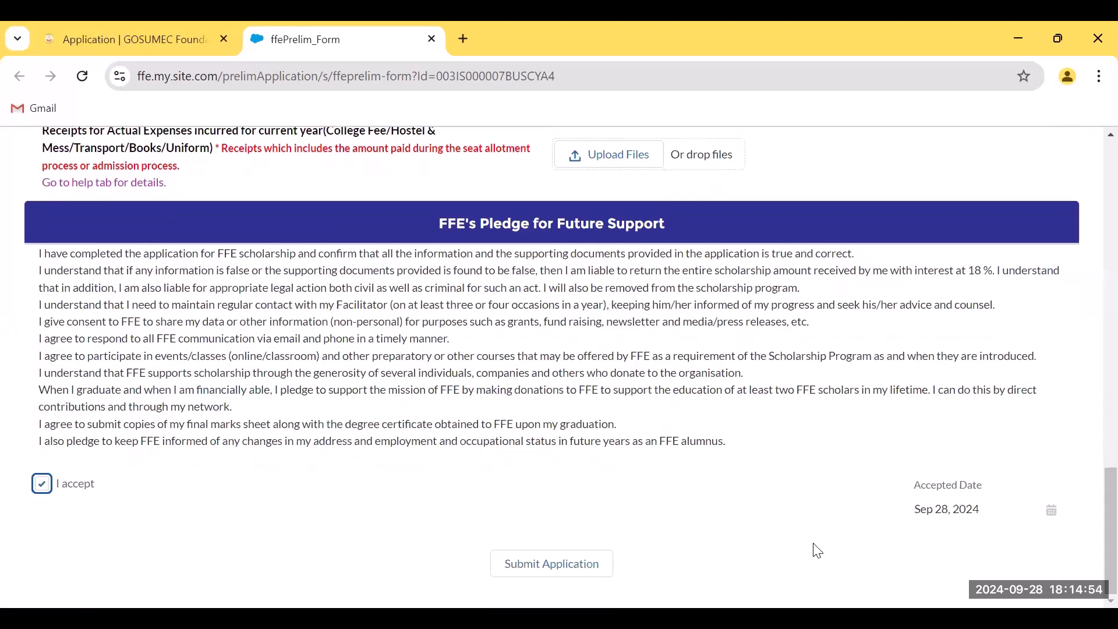